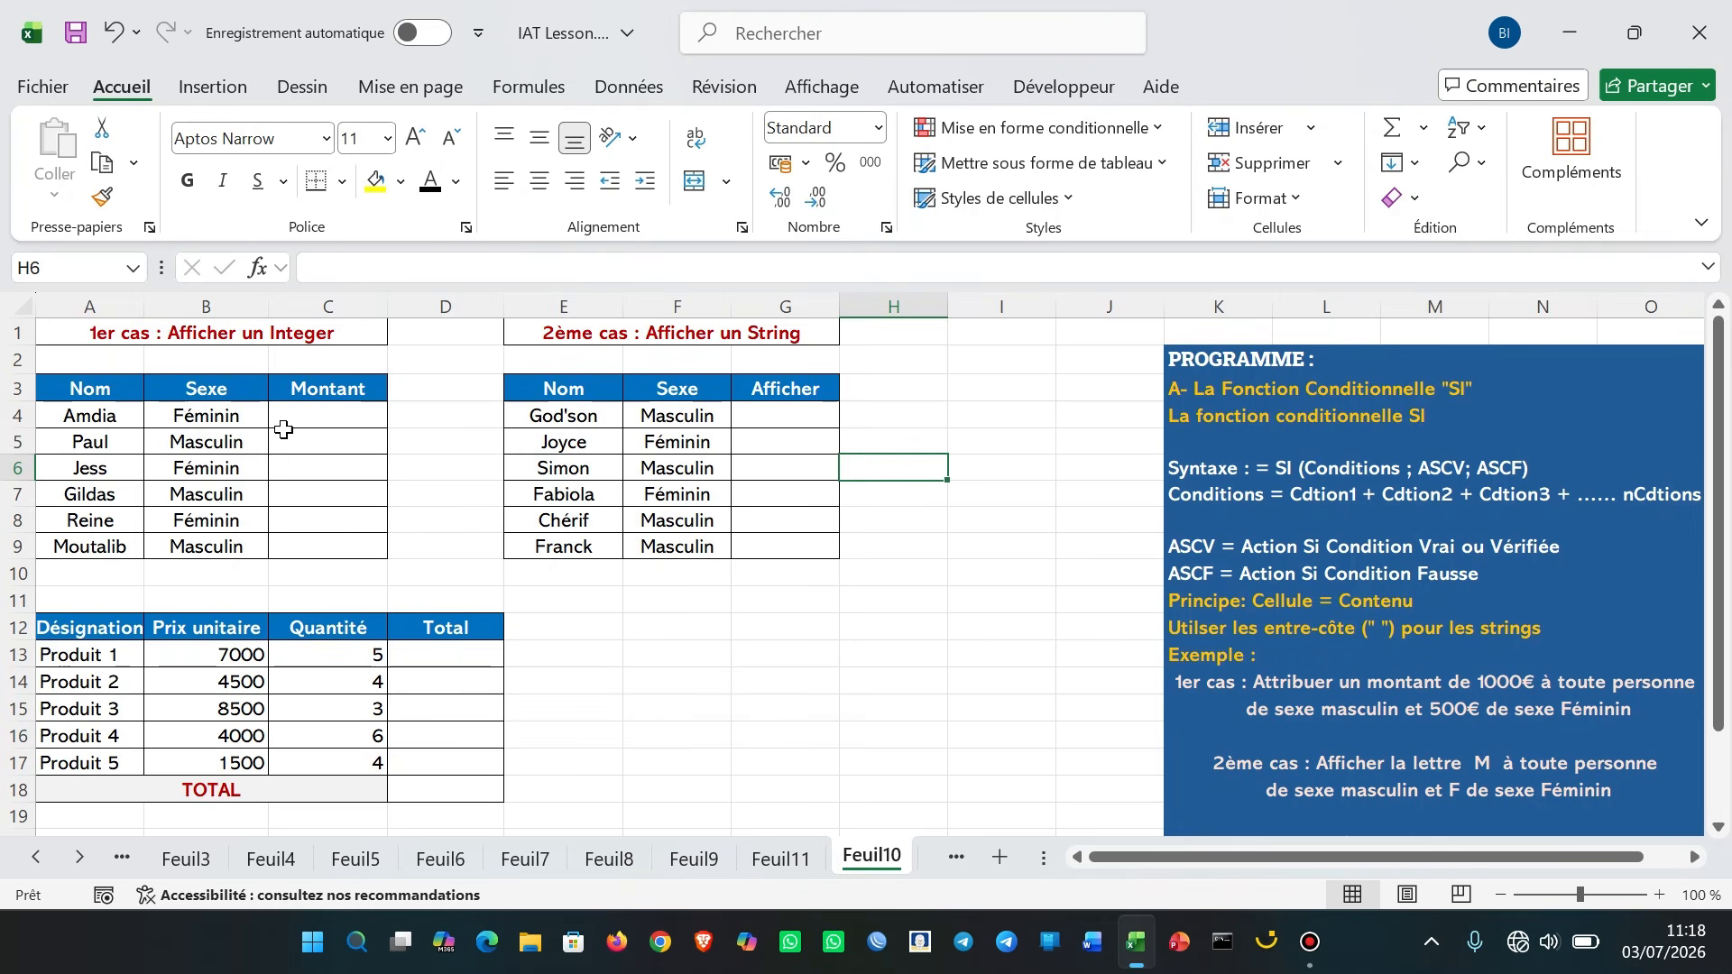
Step: Start a SI formula across the Montant cells C4:C9 with the condition B4="Féminin"
left_click(340, 418)
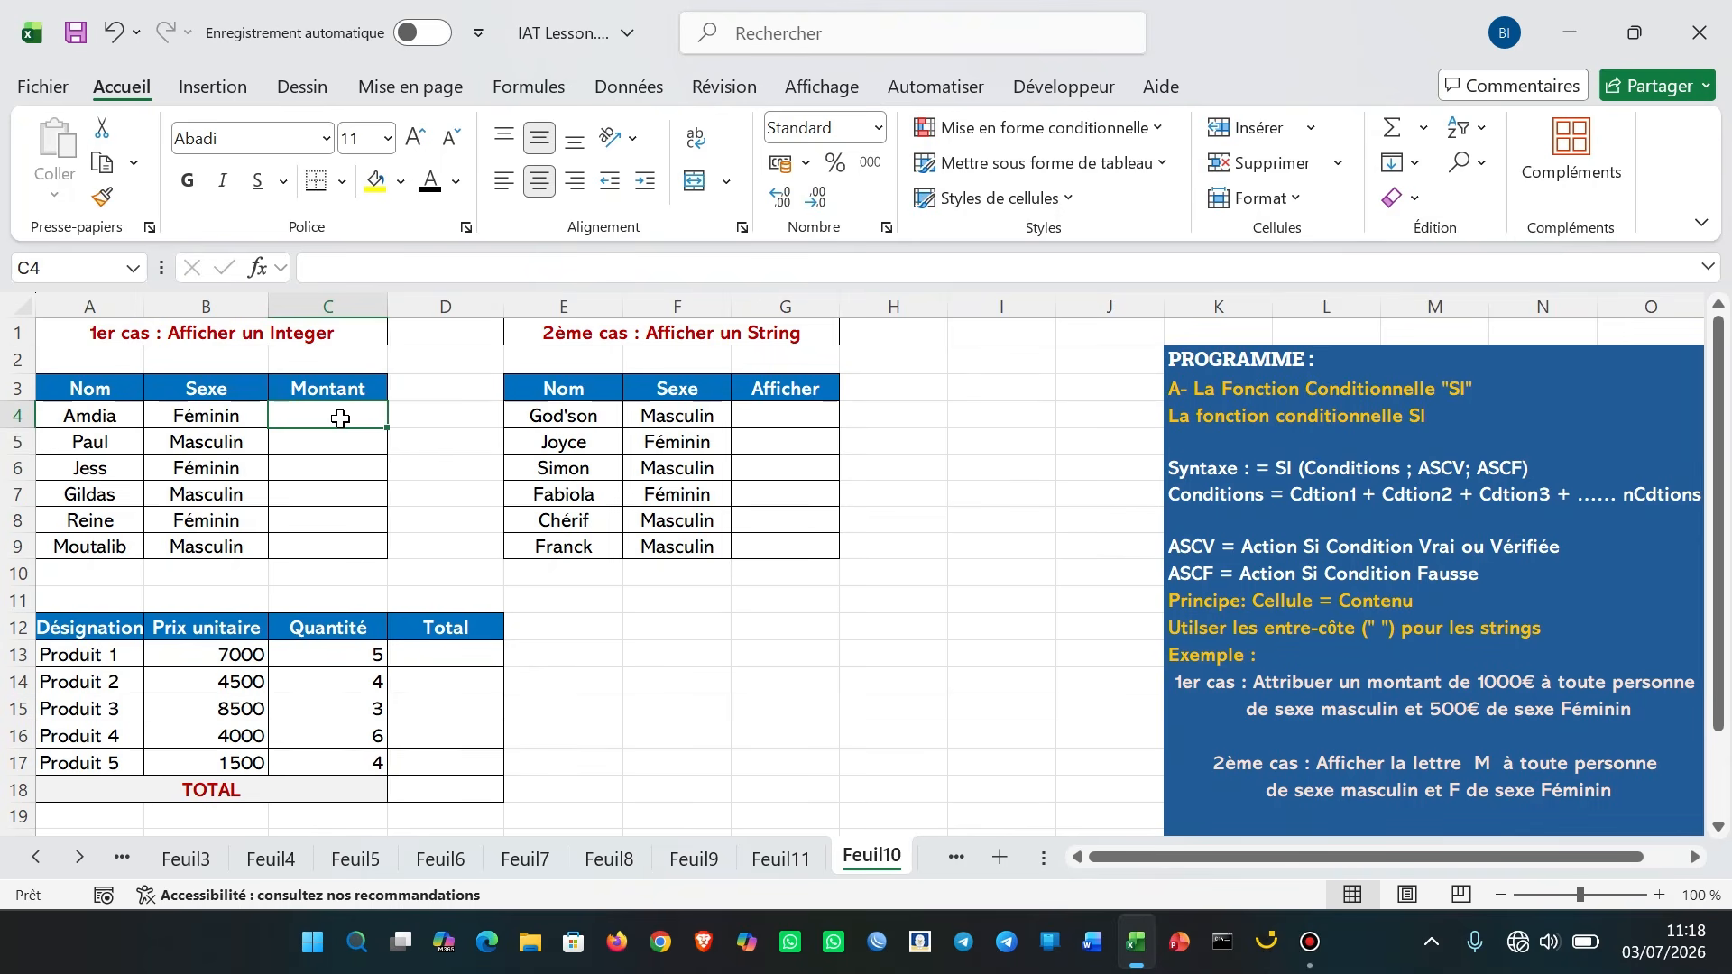
left_click_drag(322, 419, 325, 541)
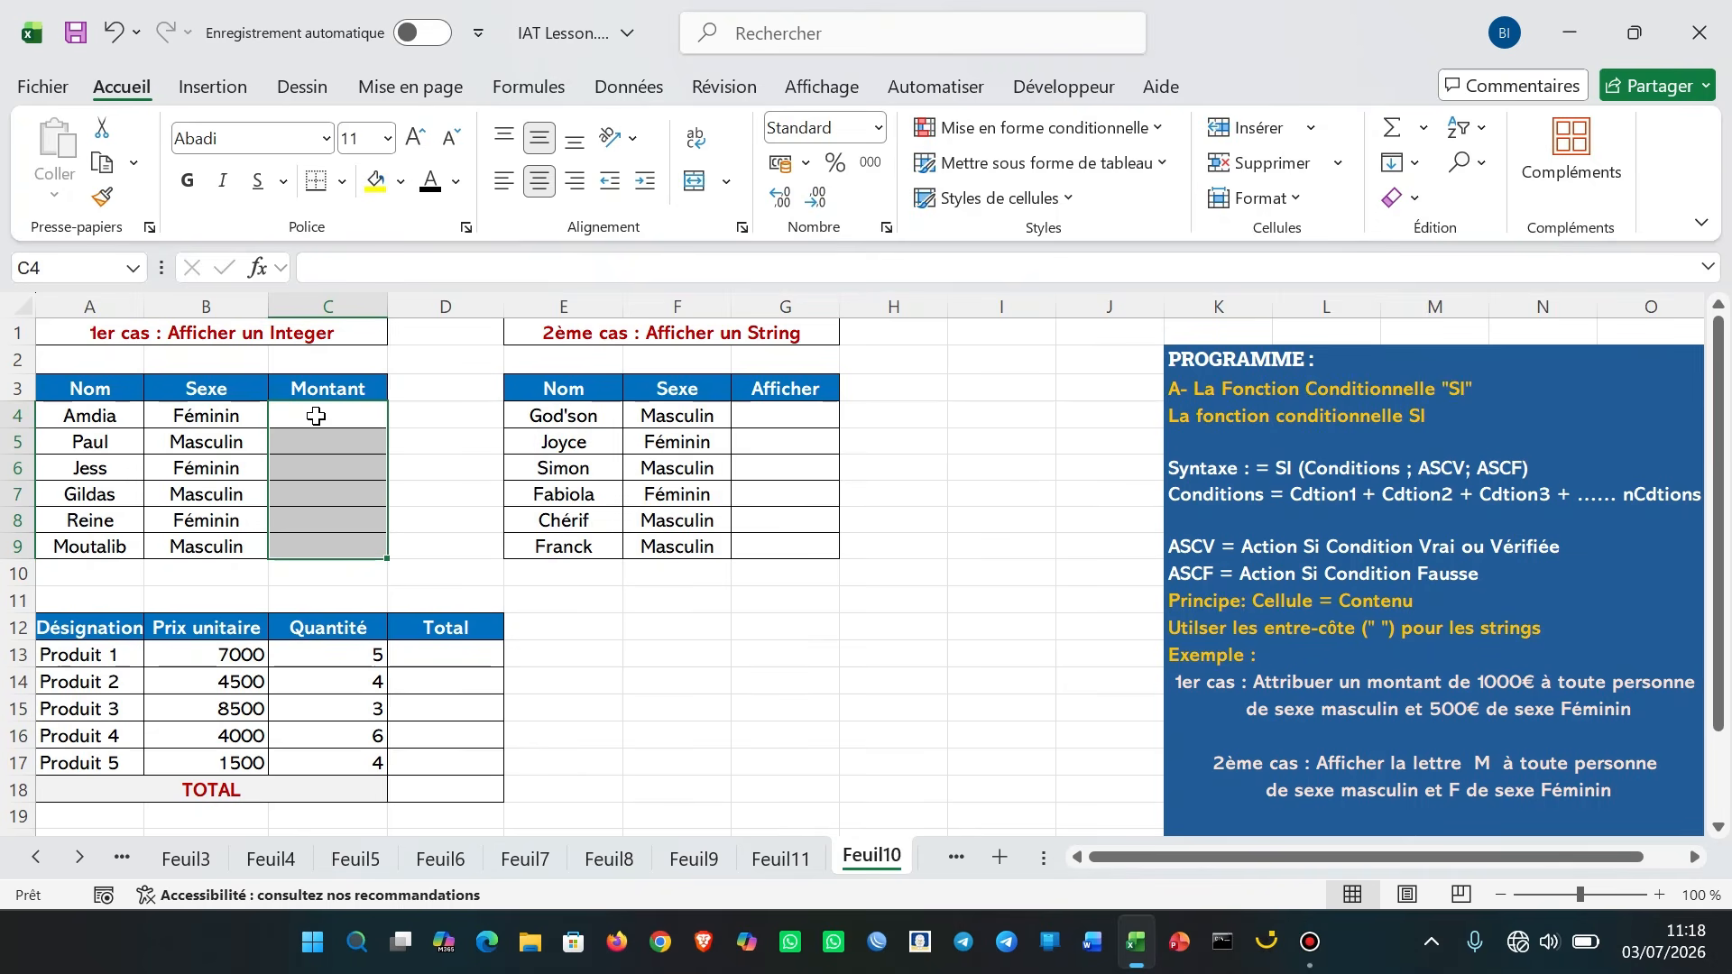
type("=")
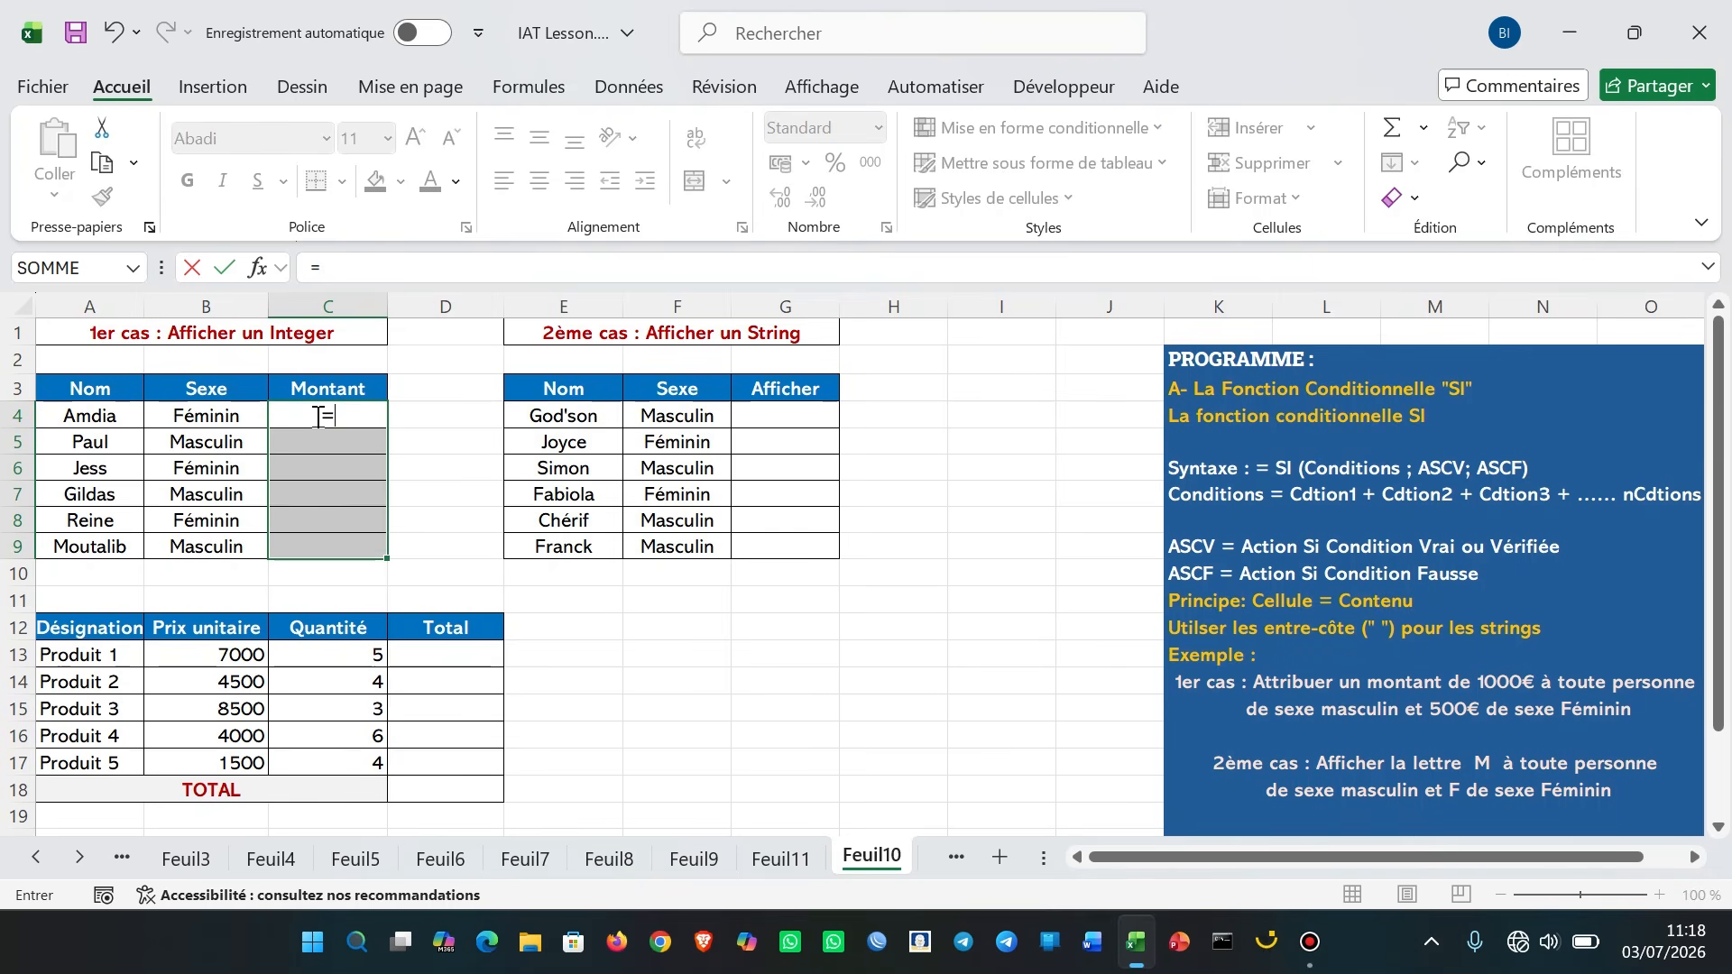
type("si")
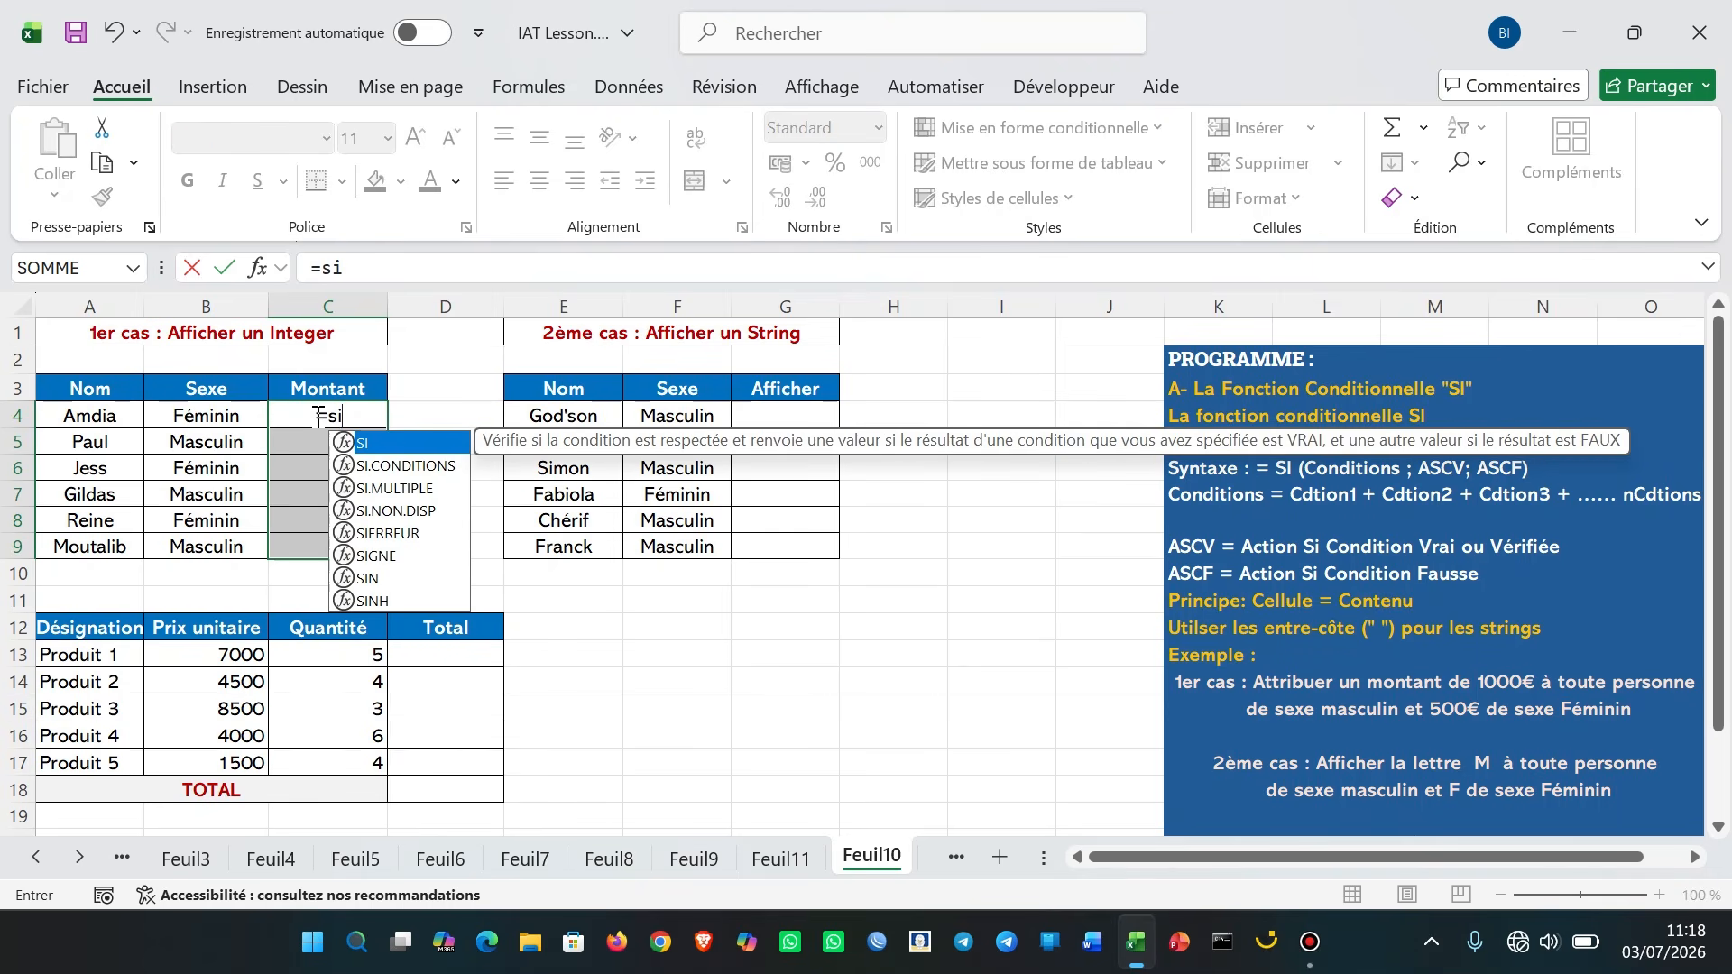
key("Tab")
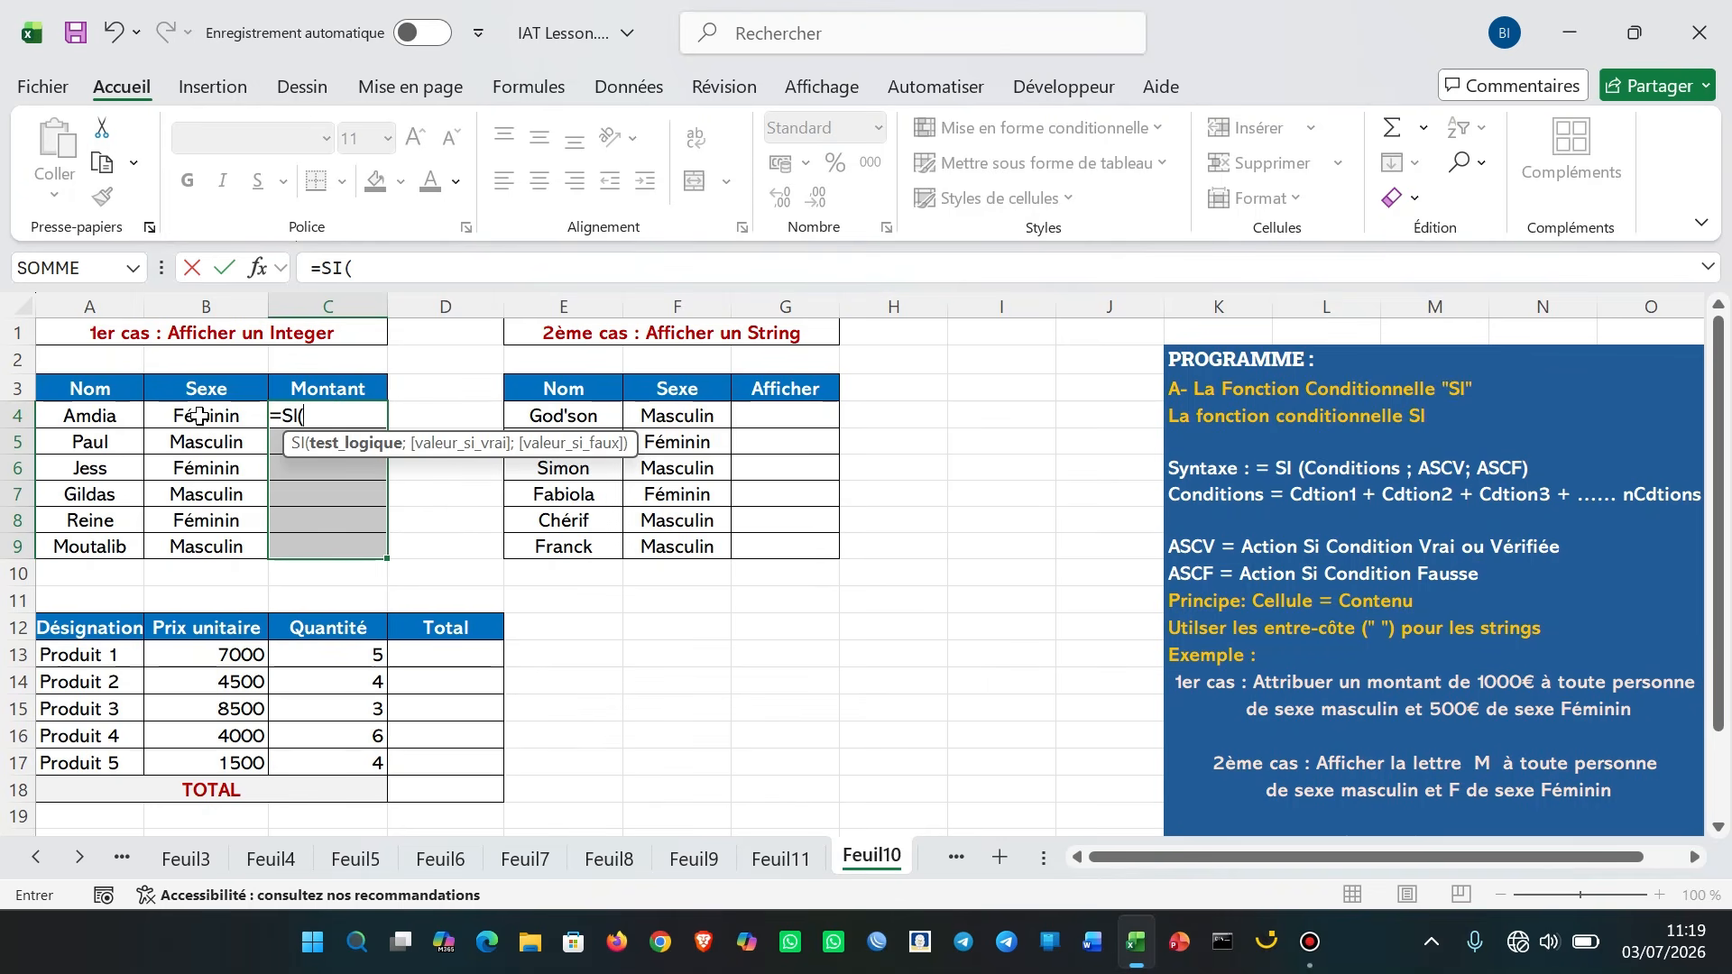
left_click(199, 416)
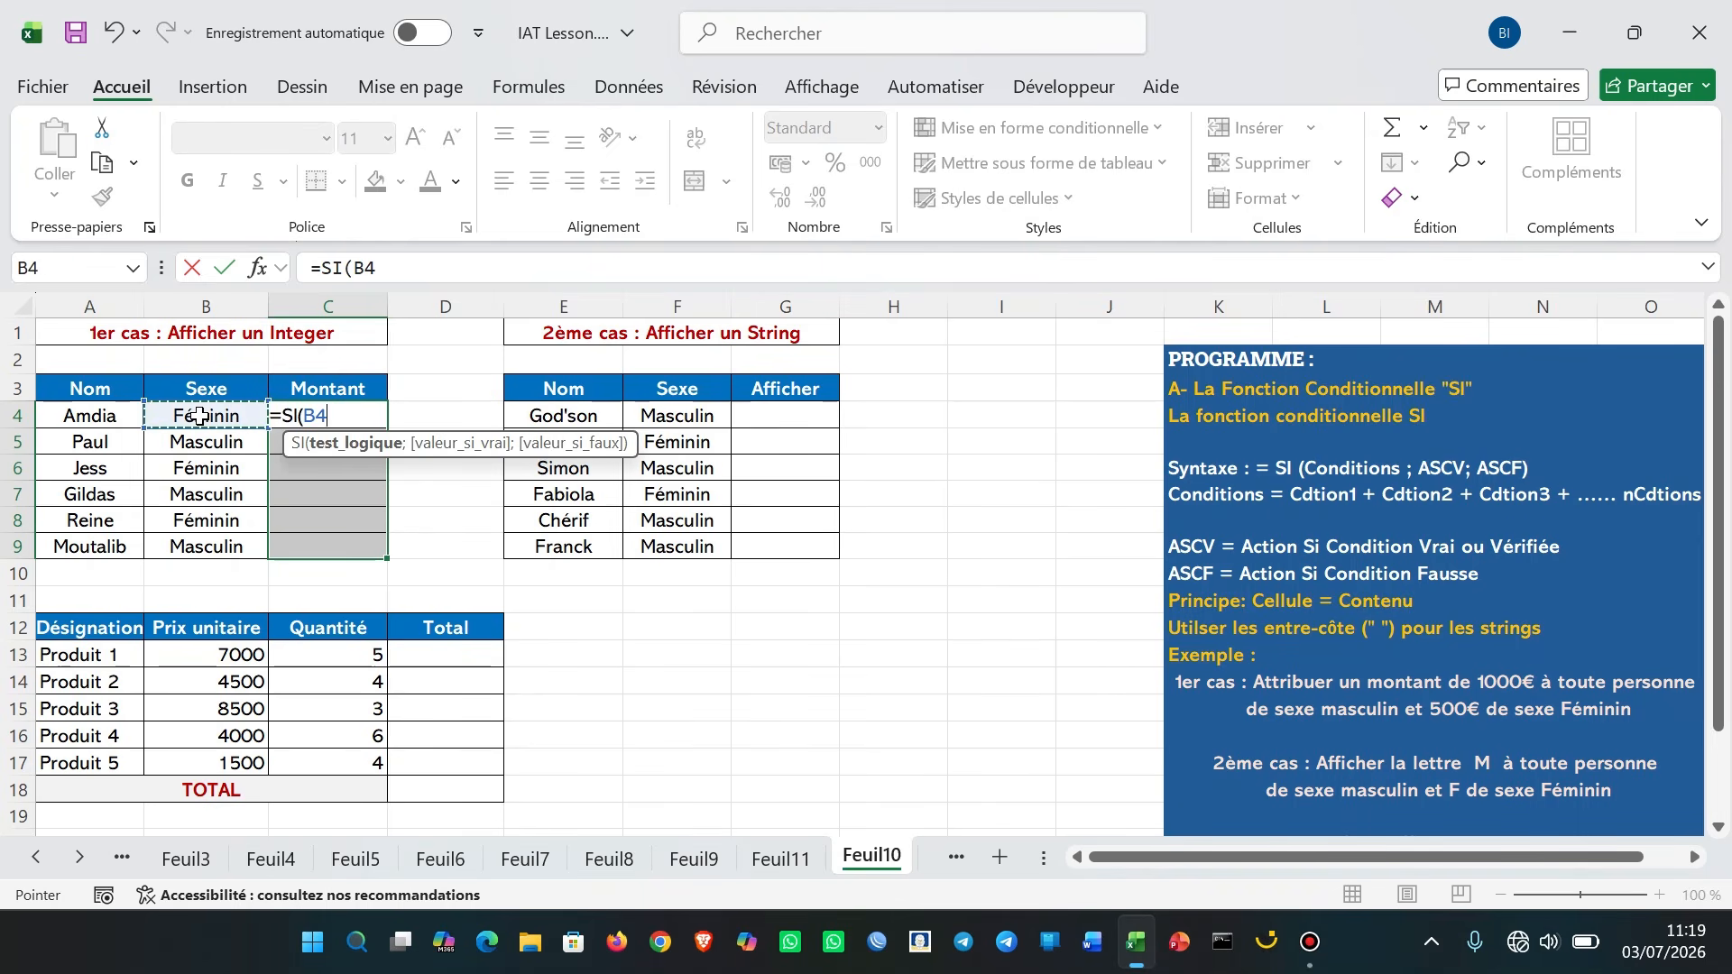
type("=")
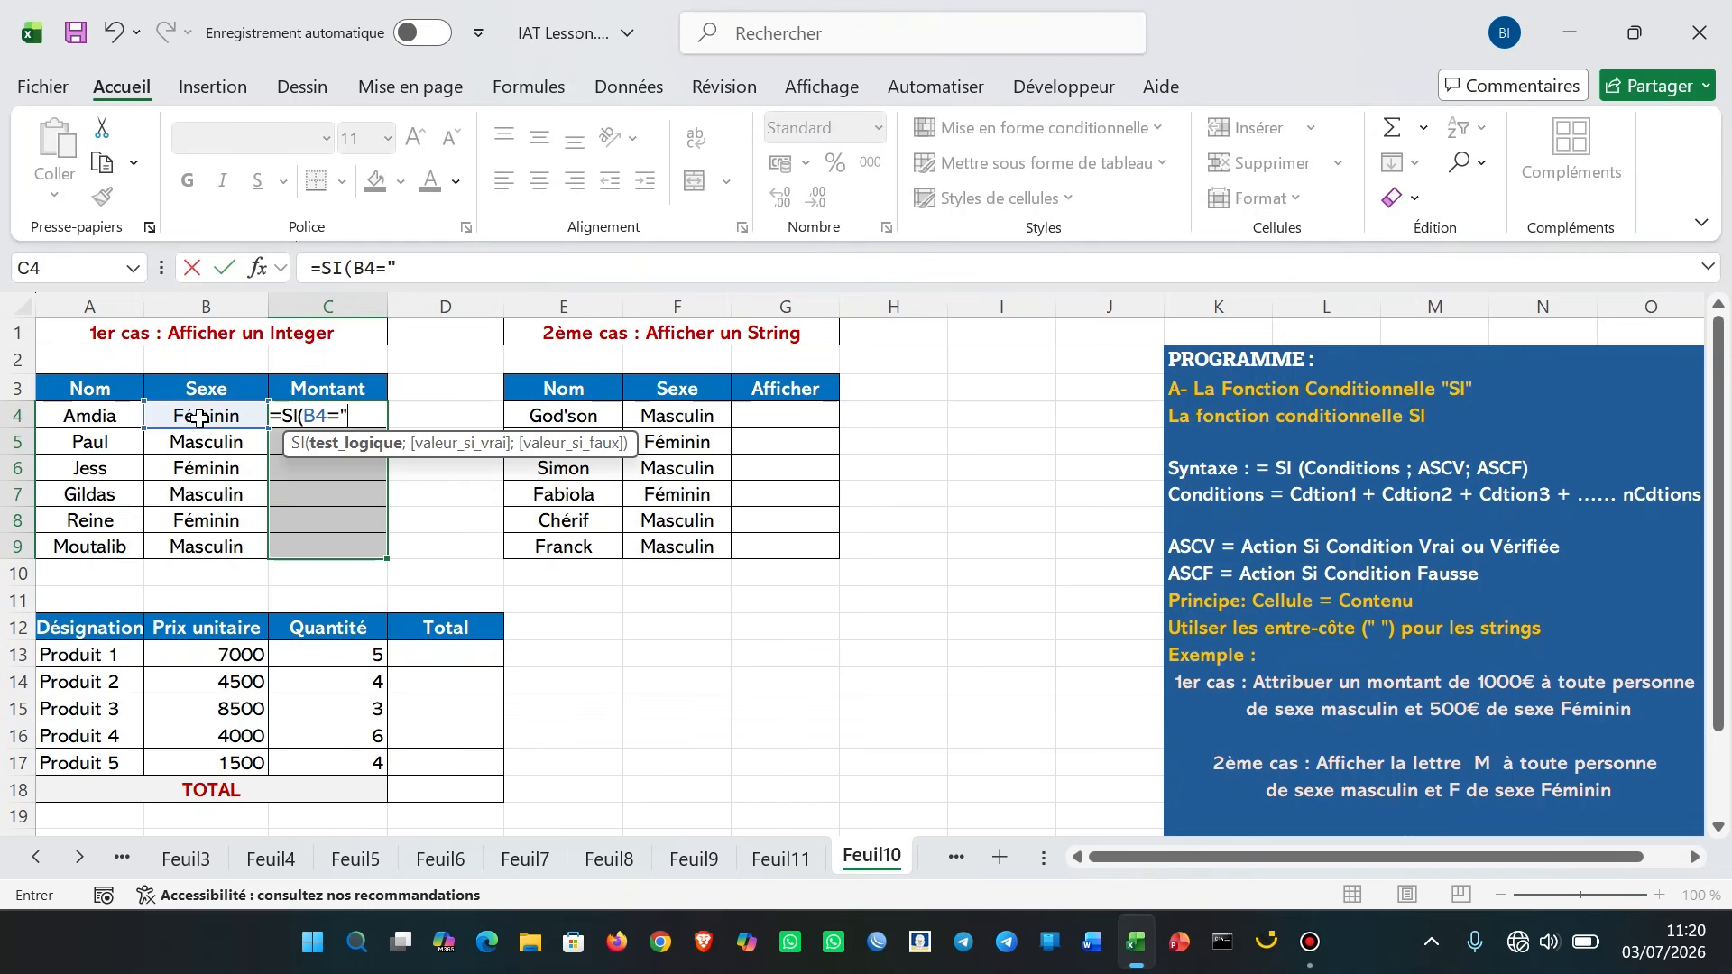
type("Fé")
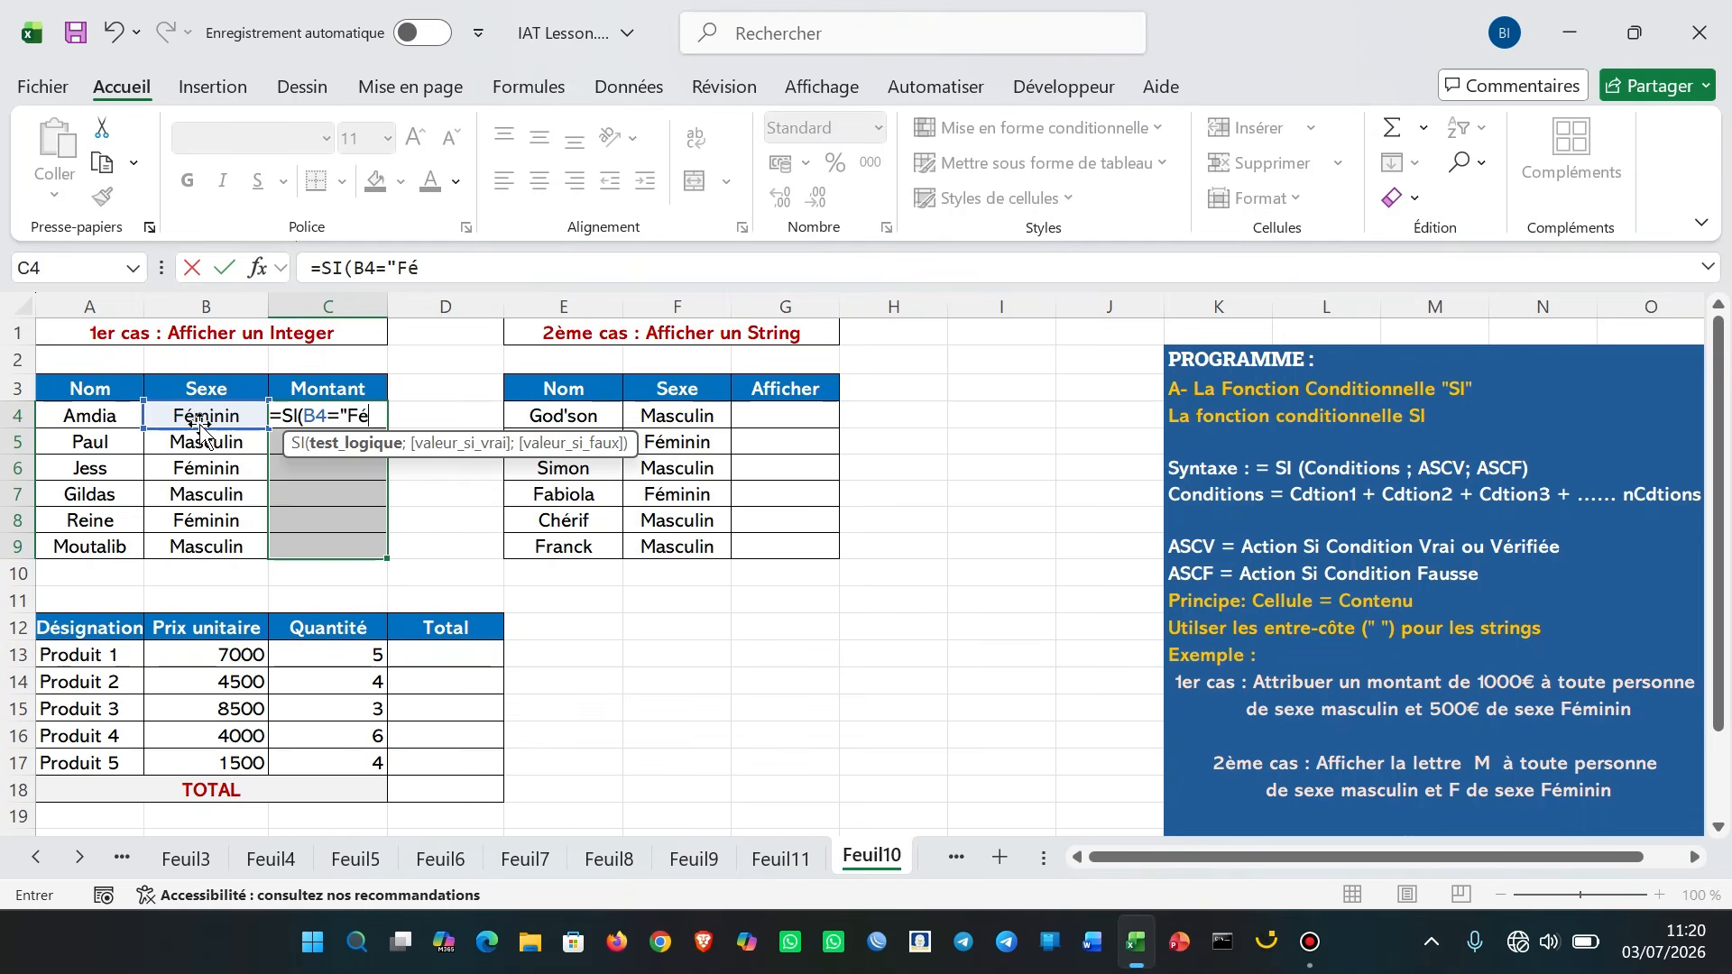
type("mi")
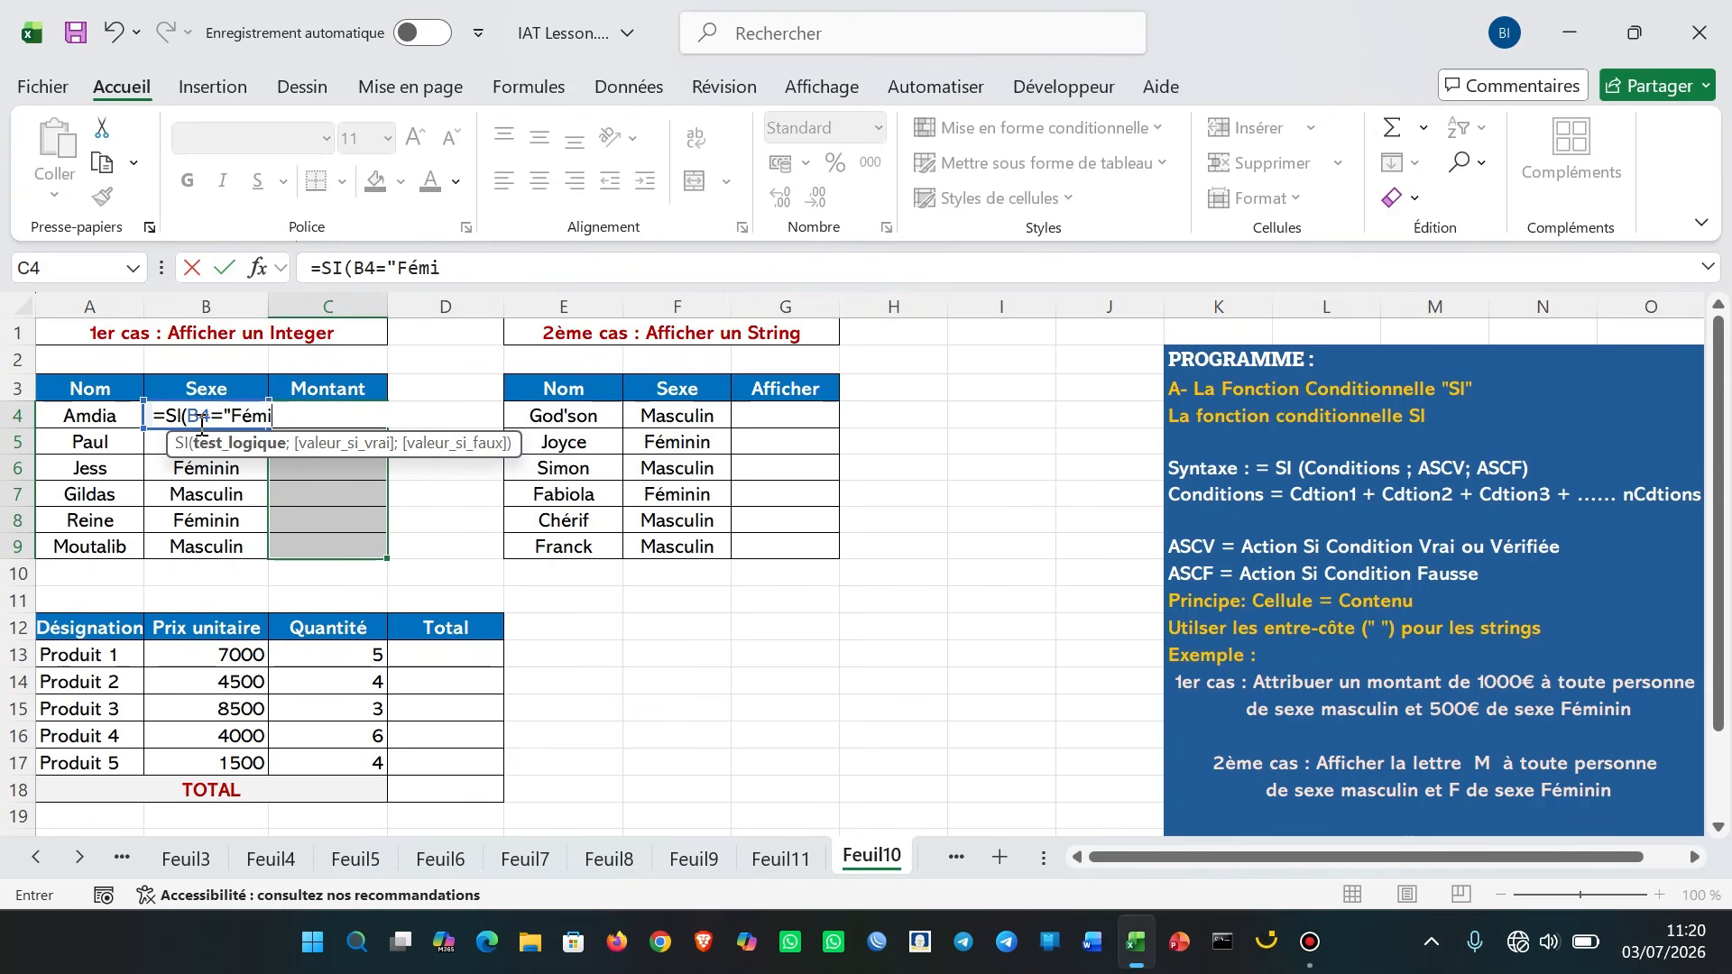
type("nin")
type("\";")
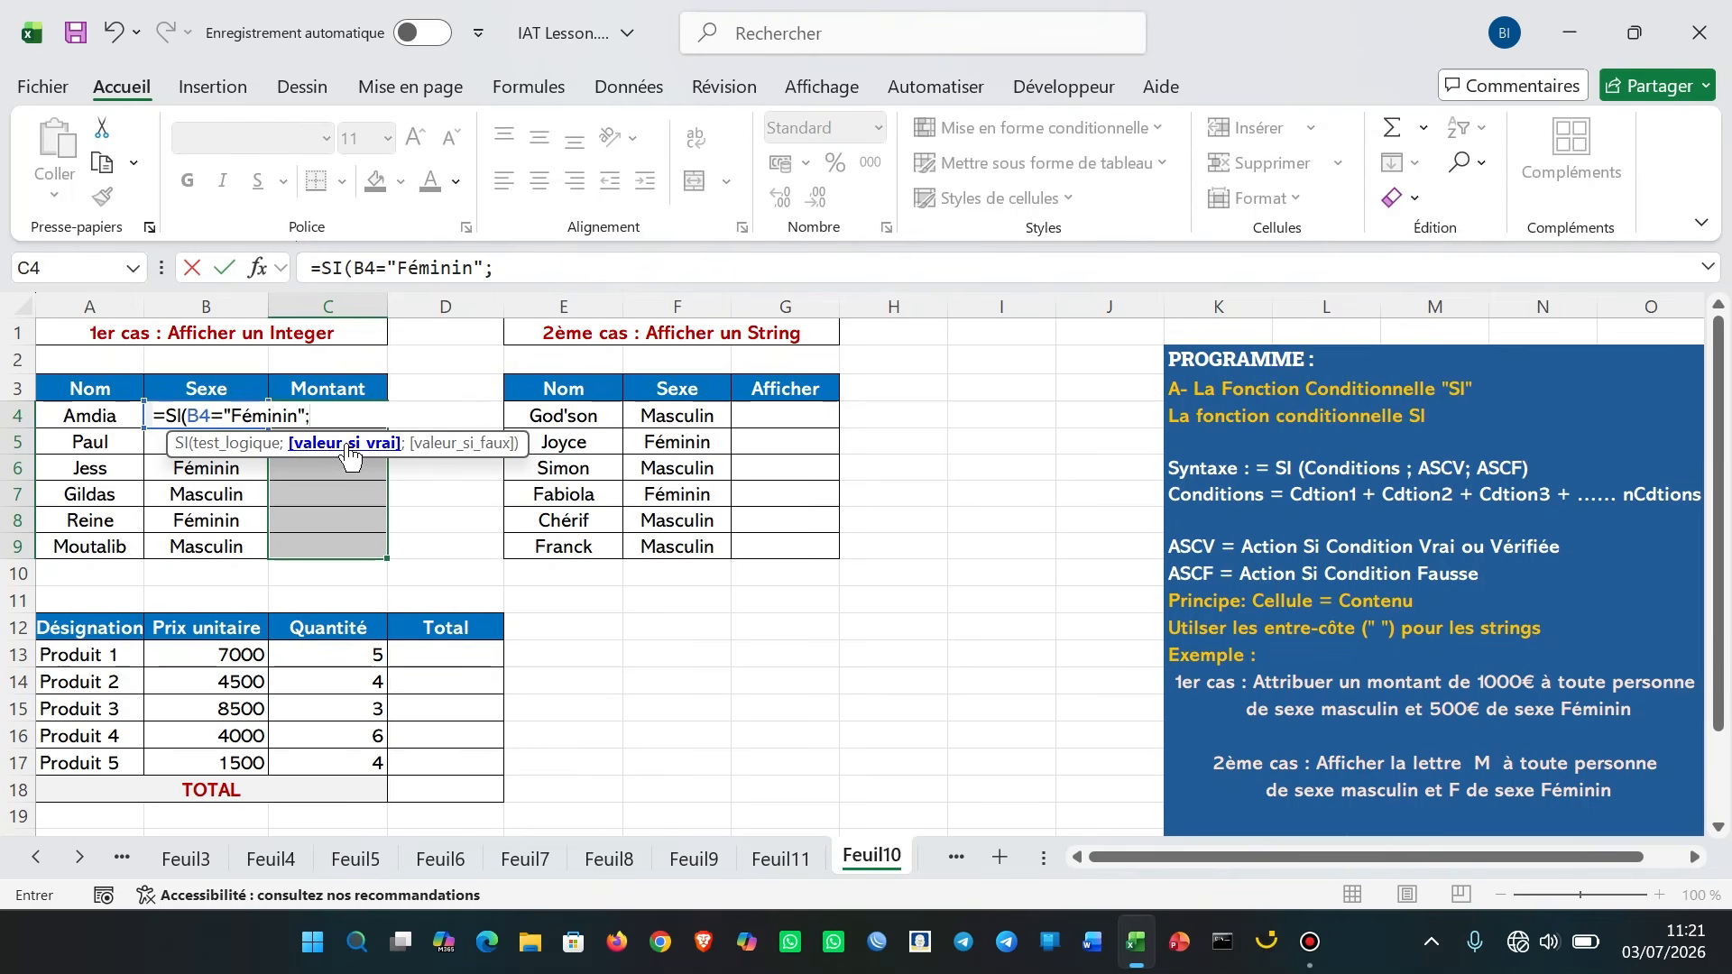
Step: Complete the SI formula with 500 if true and 1000 if false, filling it into all of C4:C9
type("500")
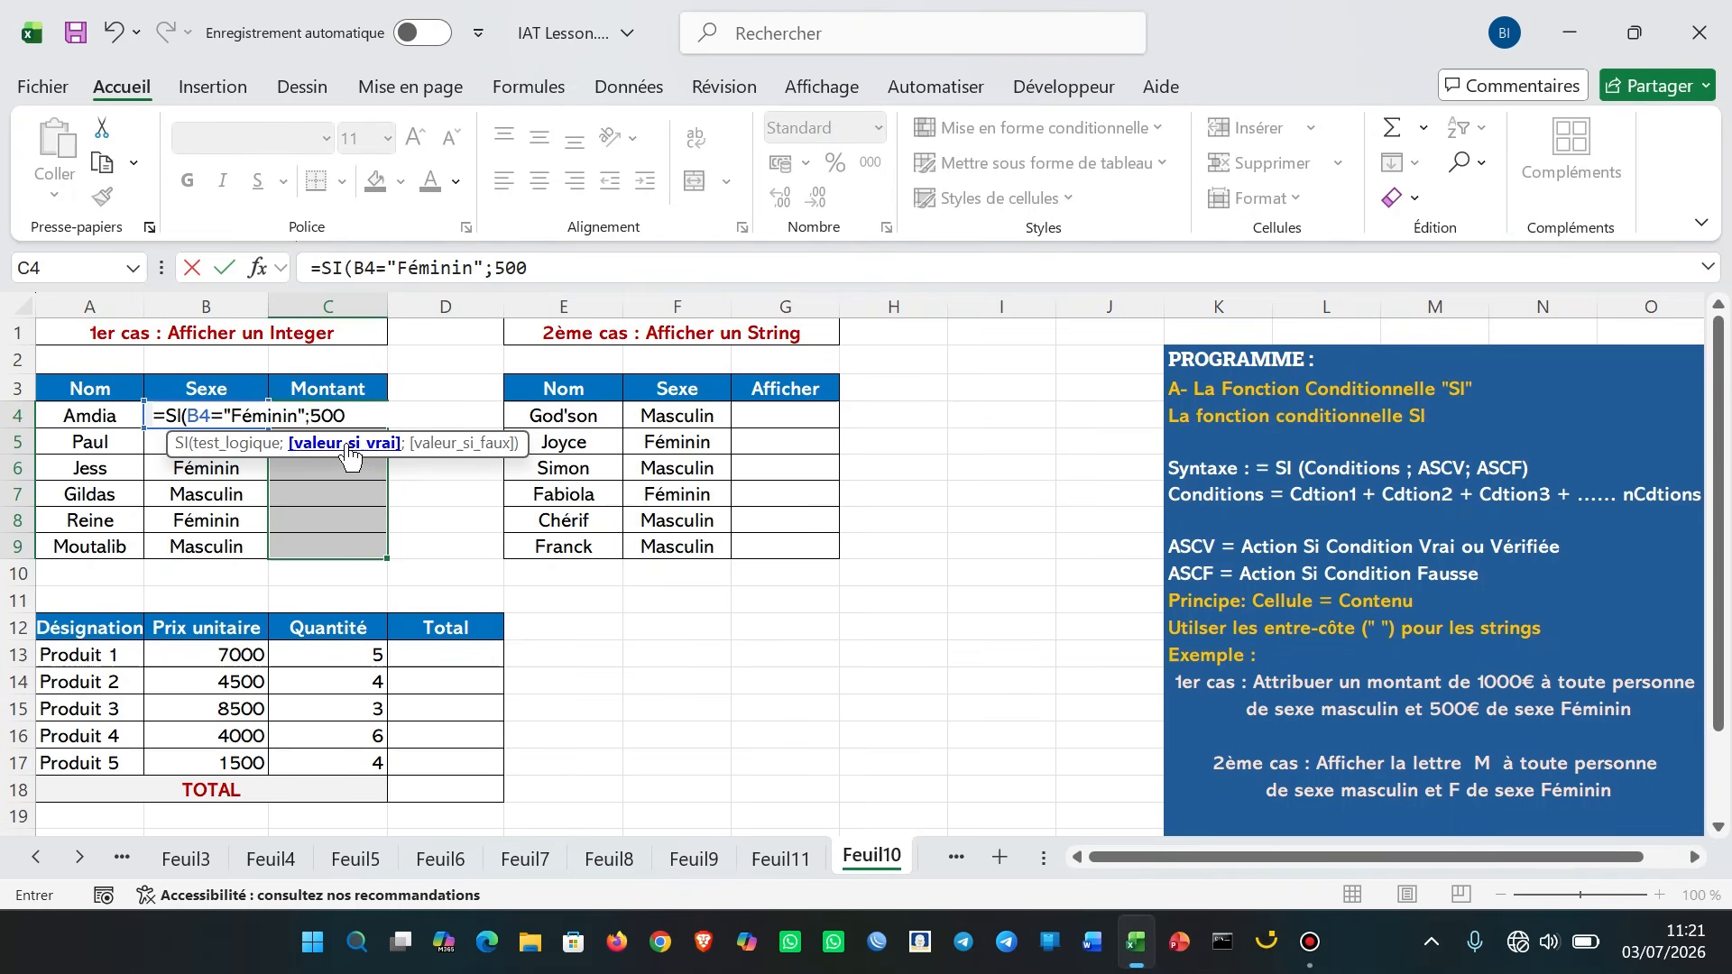
type(";")
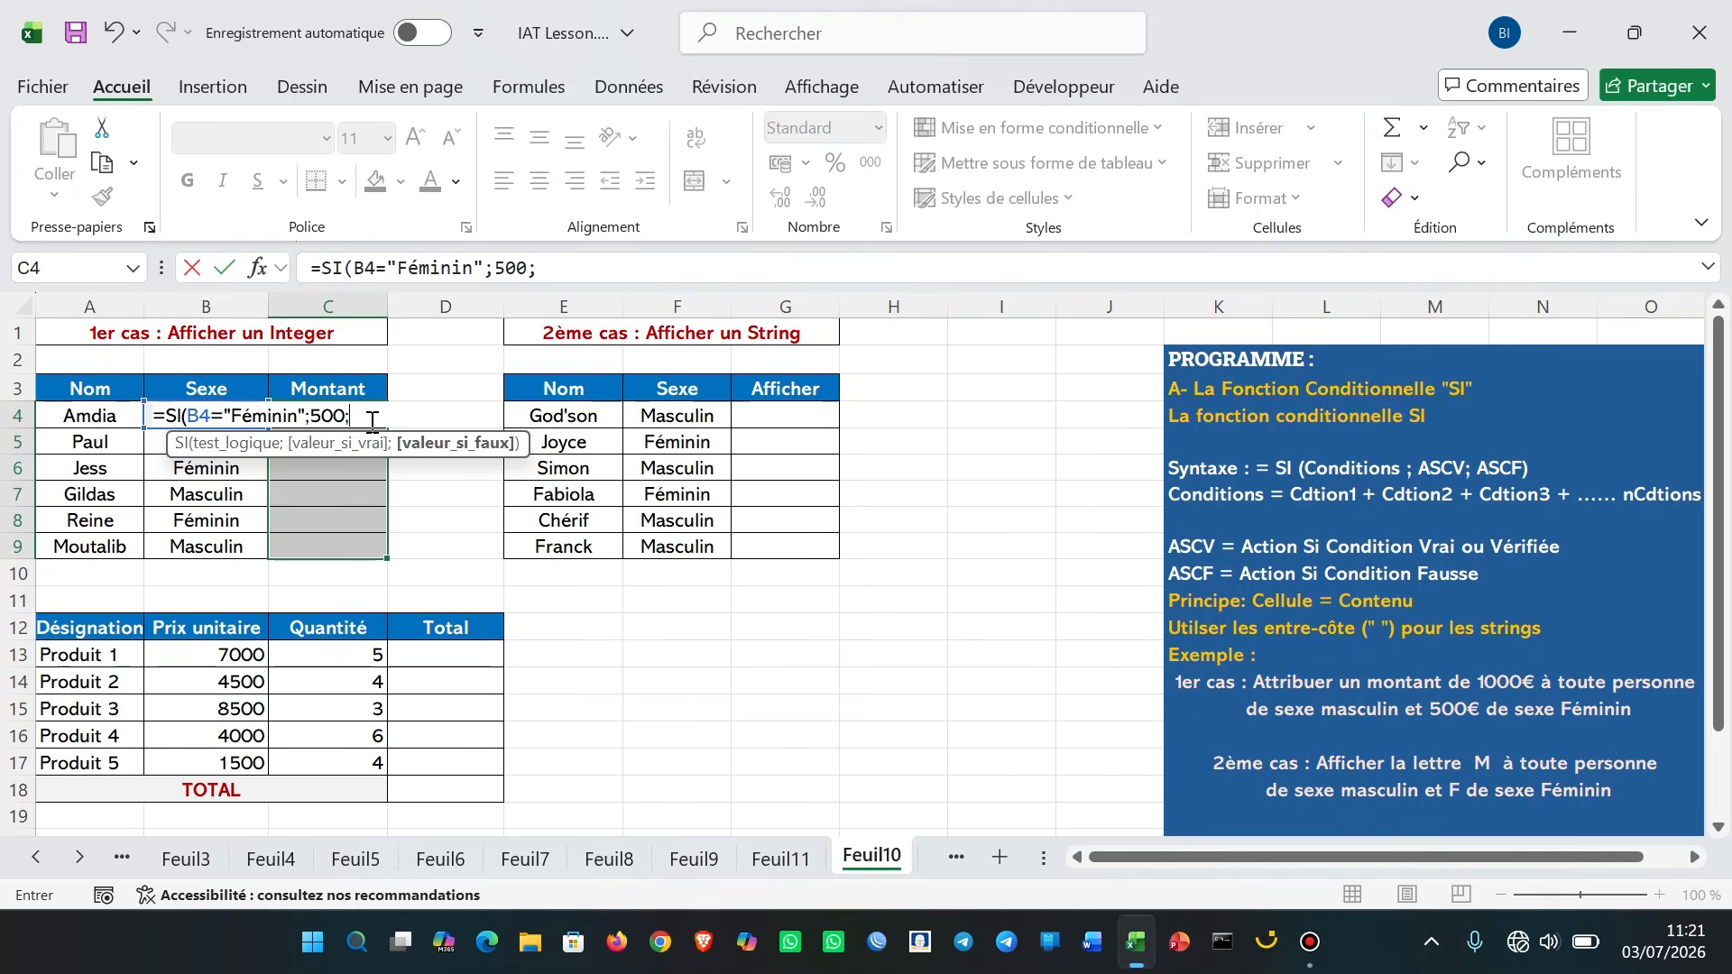
type("1000)")
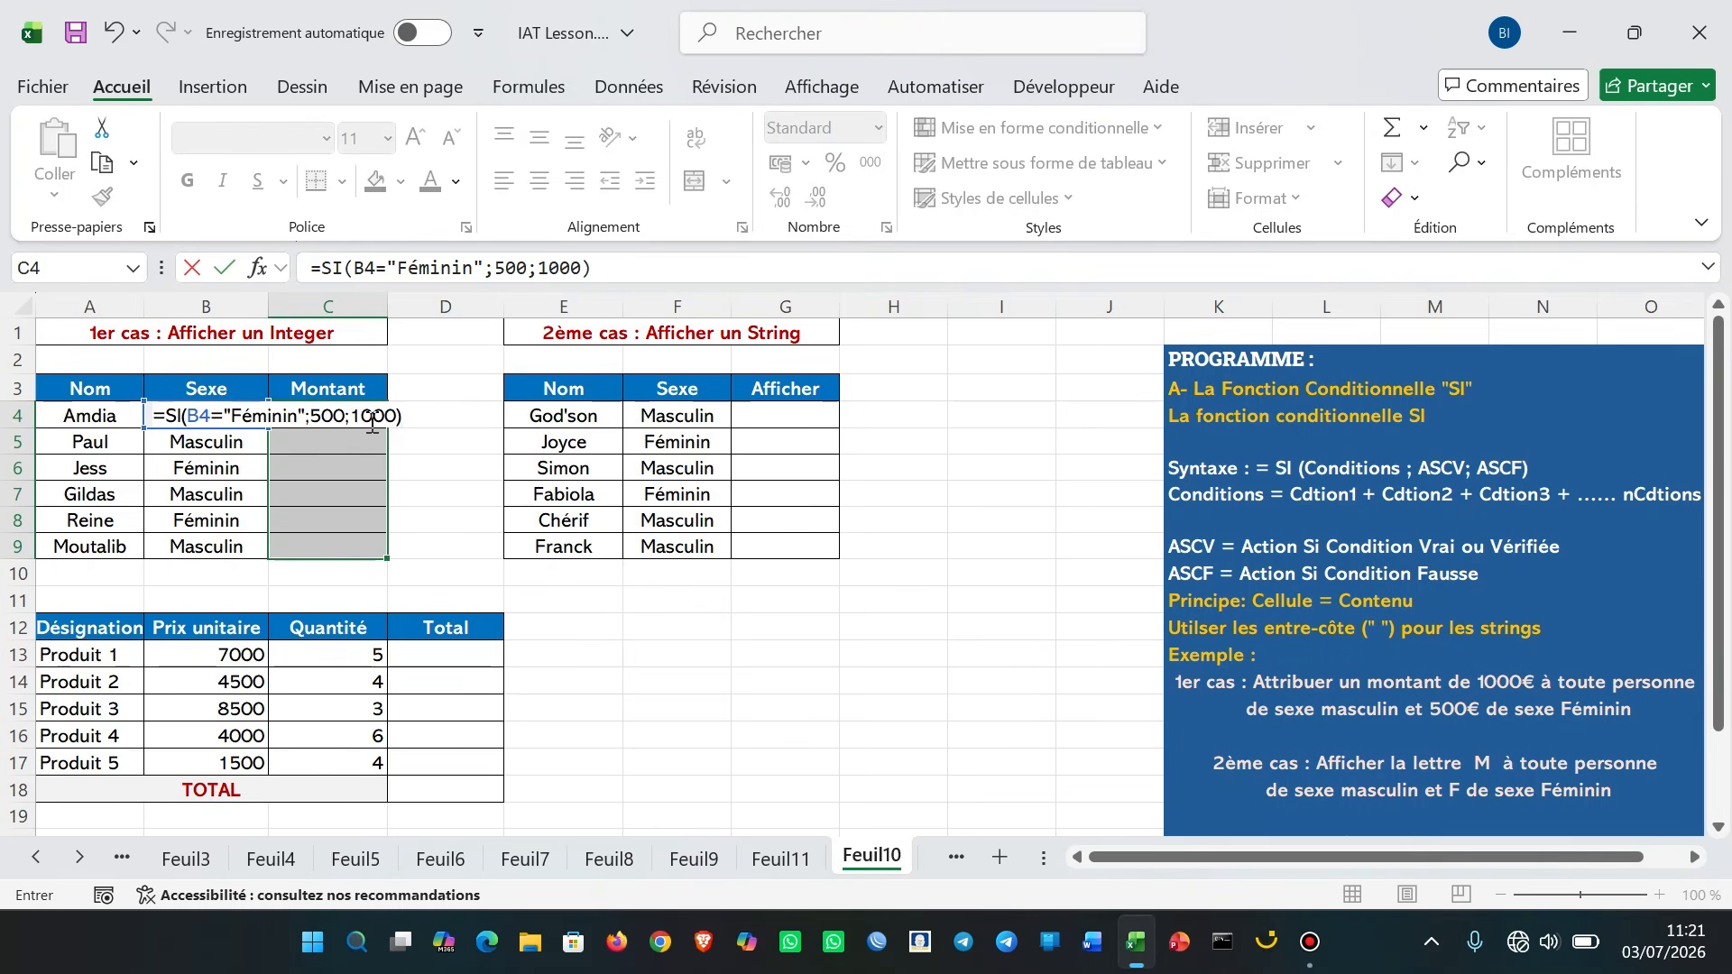
key("ctrl+Return")
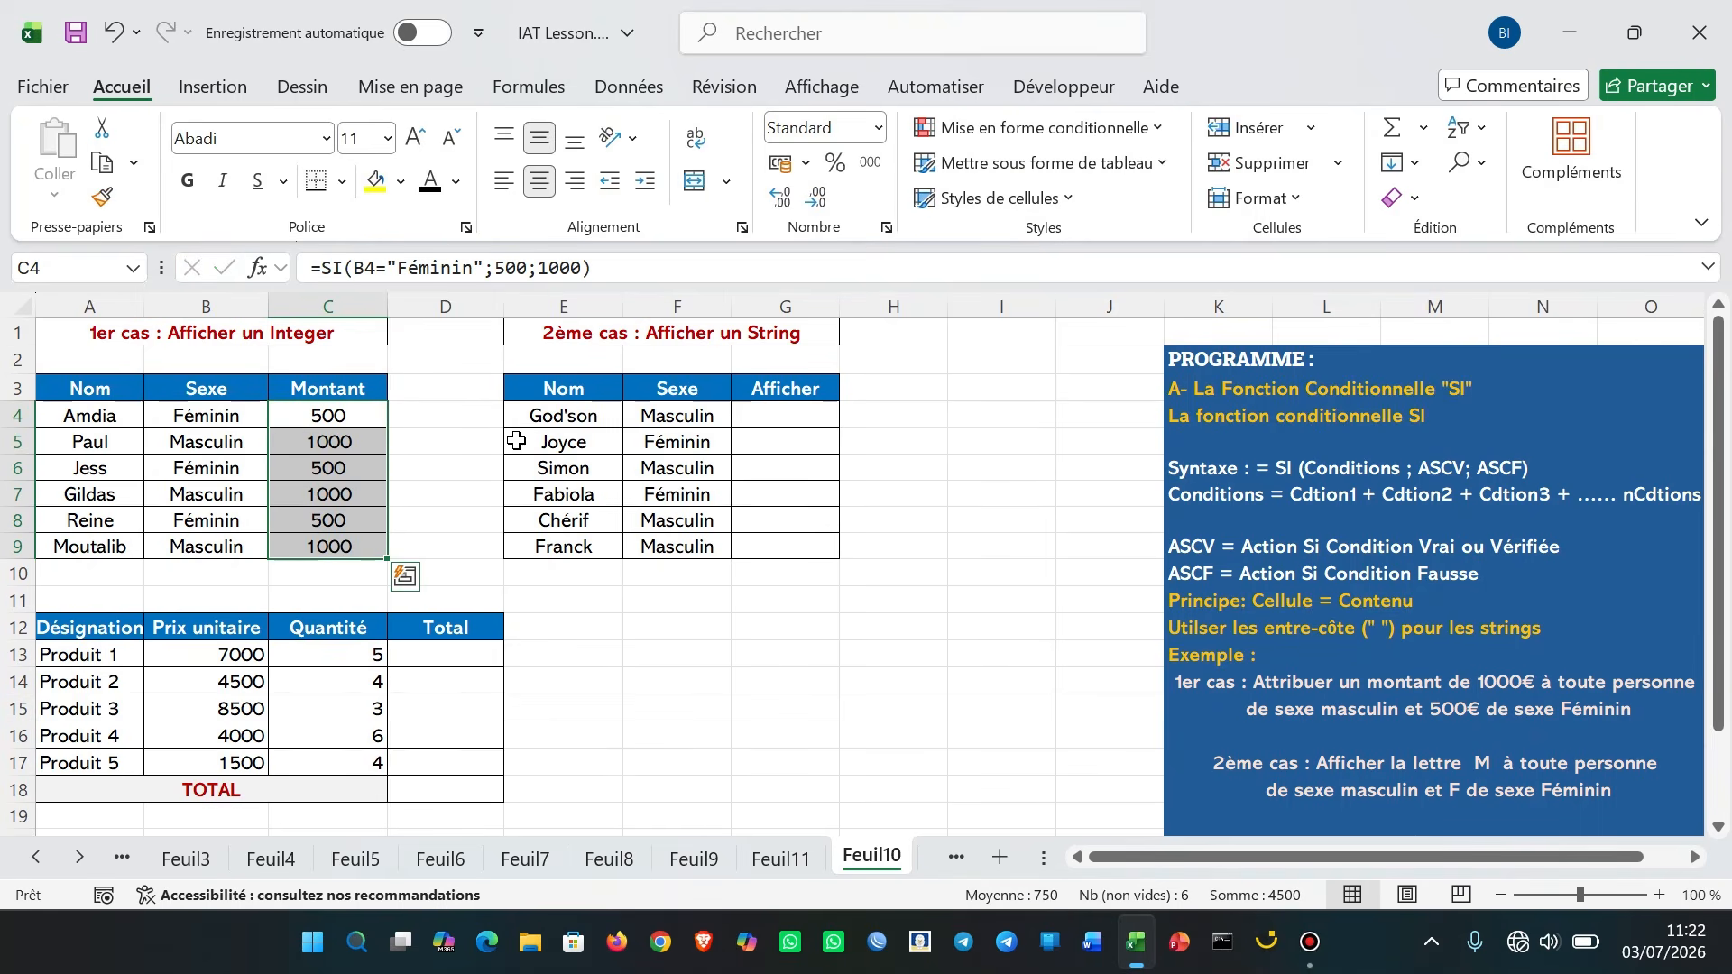
left_click(464, 449)
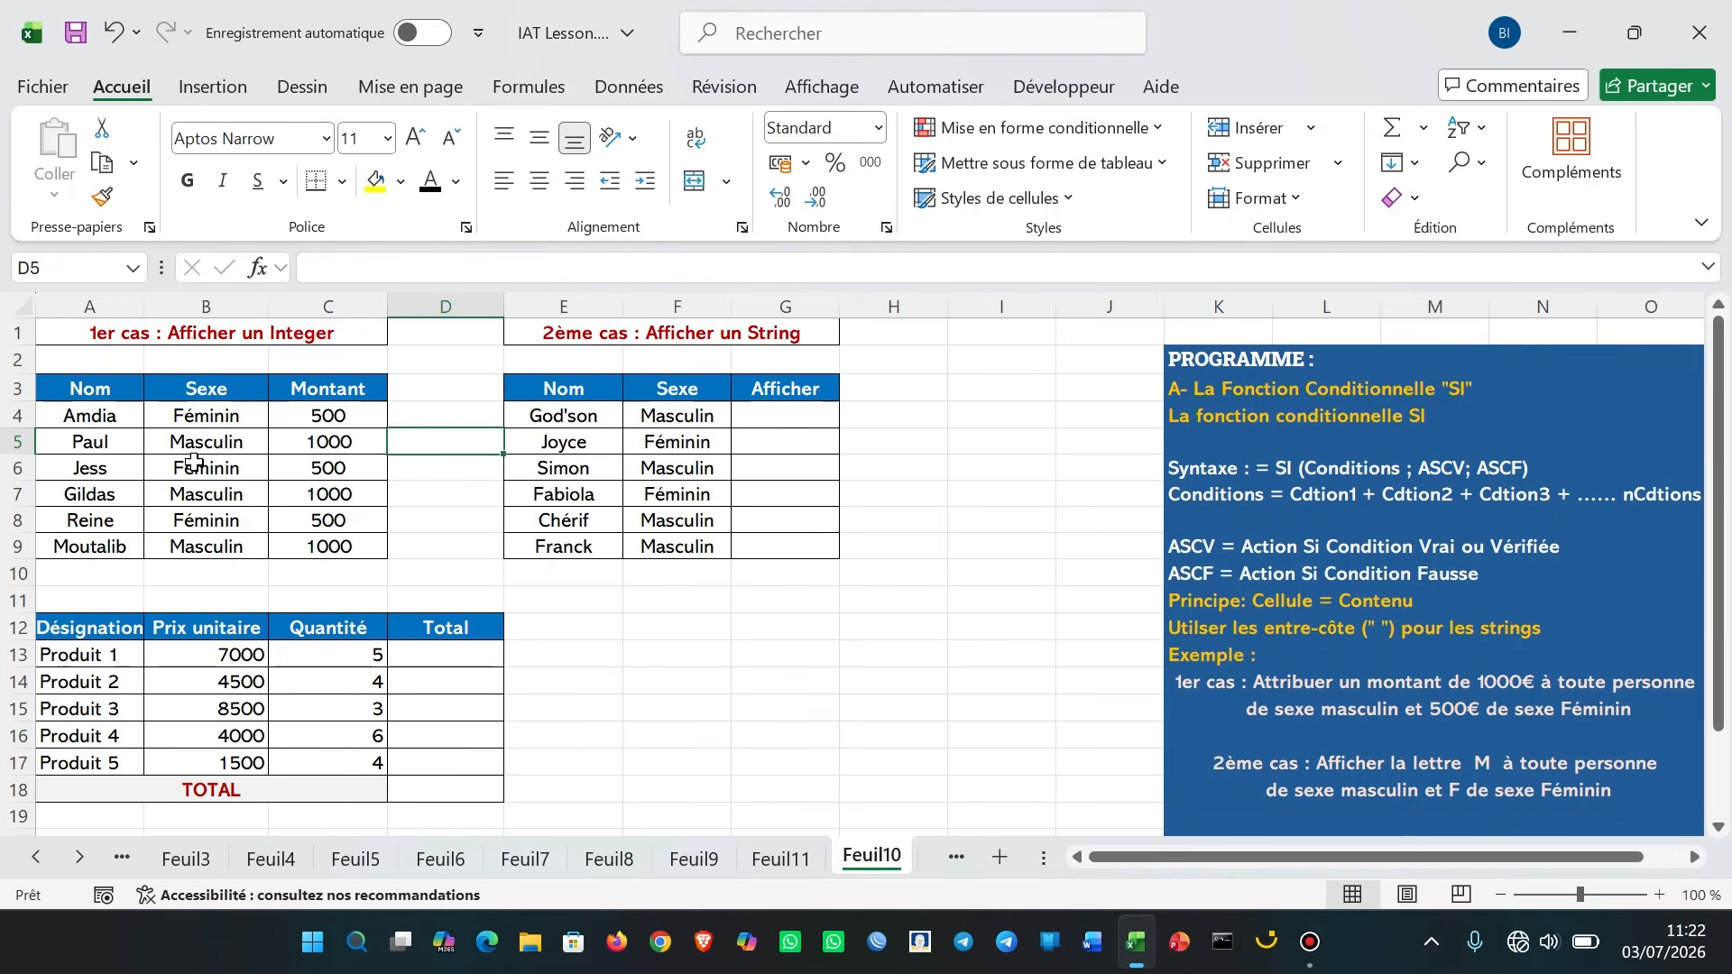
Step: Replace the name in A8 with a different first name and change the sex in B8 to Masculin
left_click(324, 470)
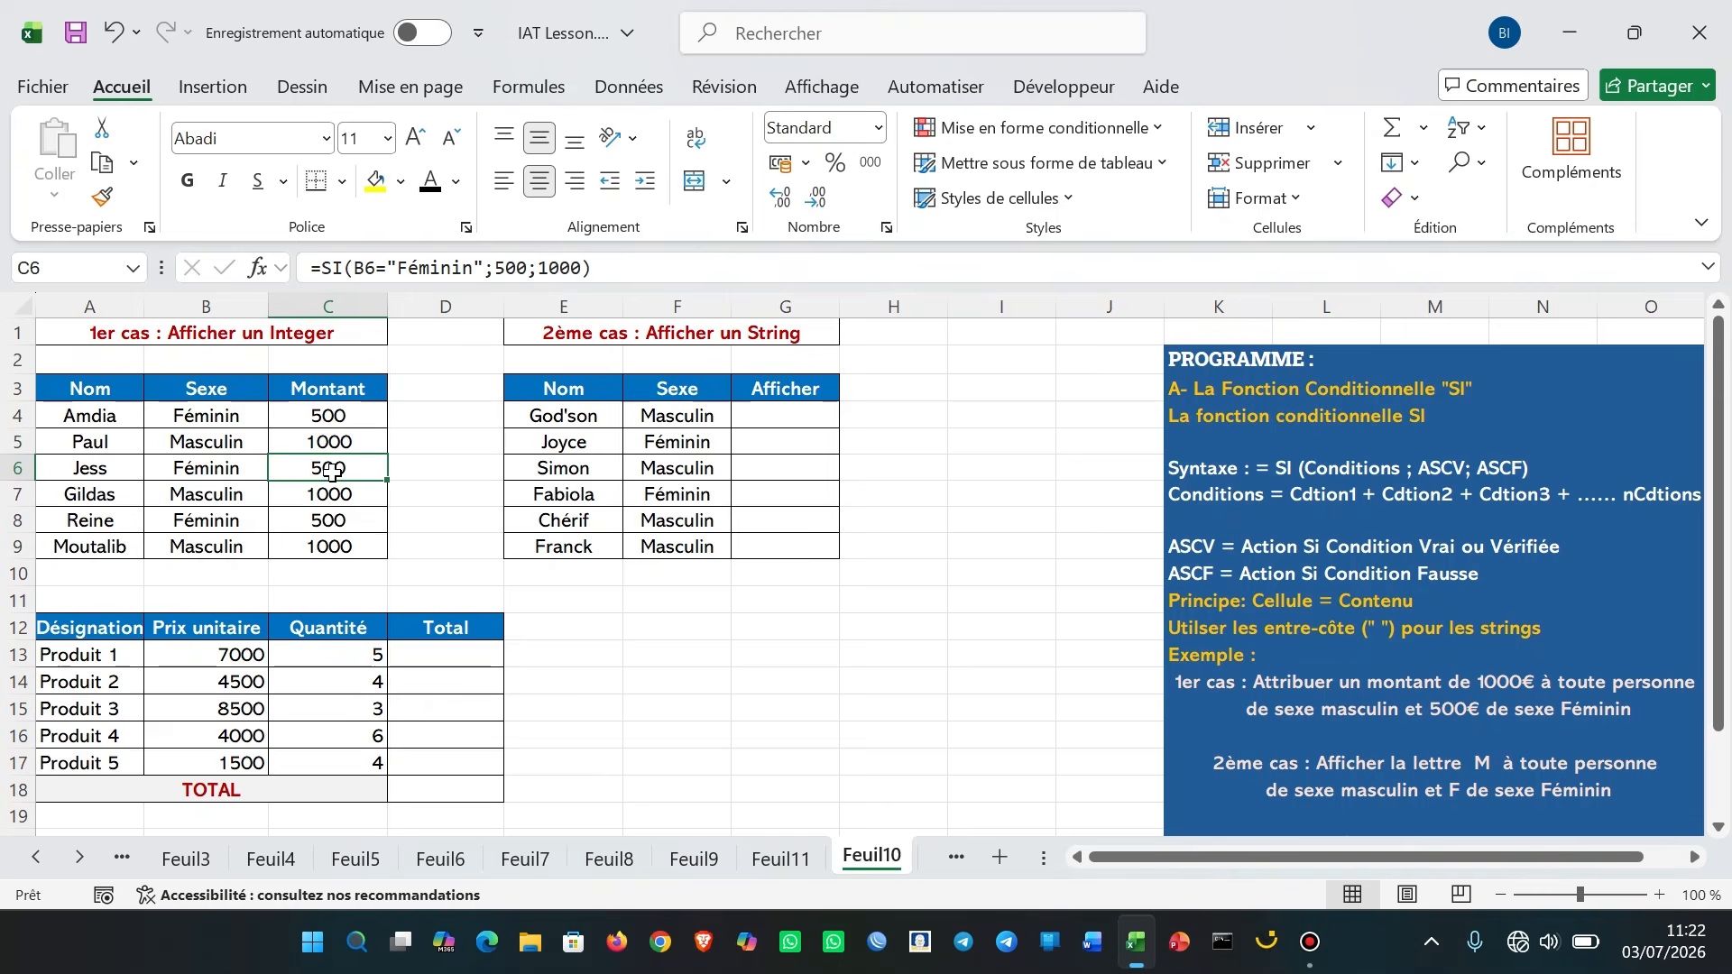
left_click(322, 523)
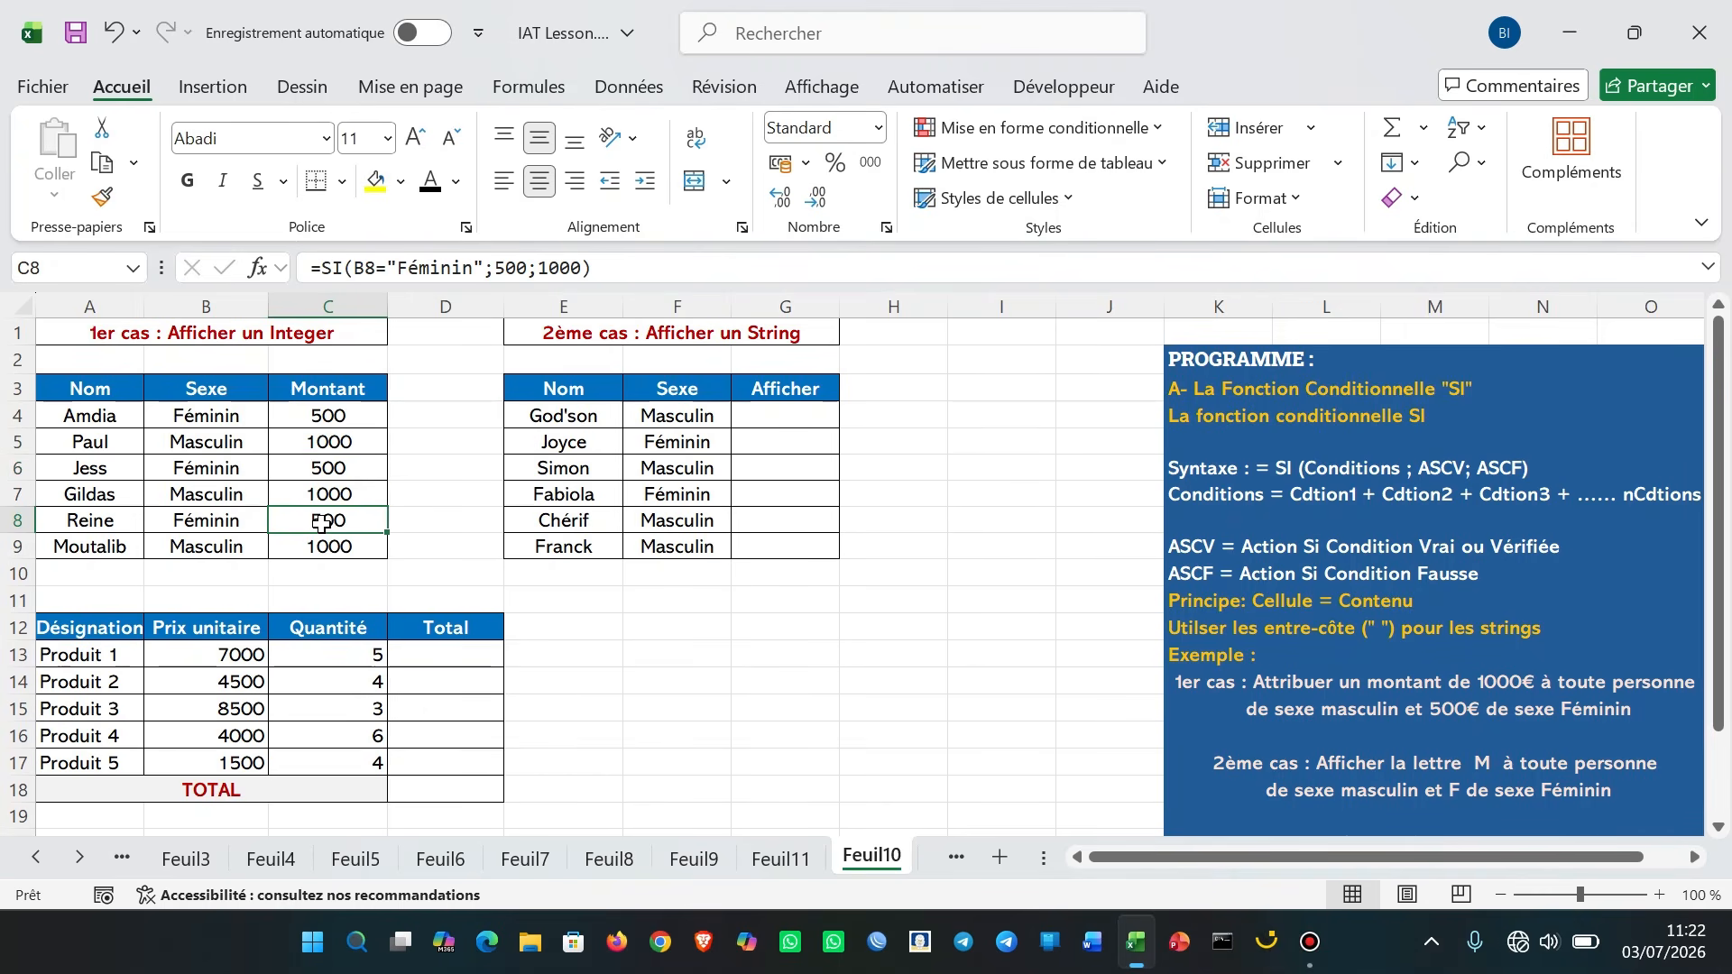
left_click(191, 521)
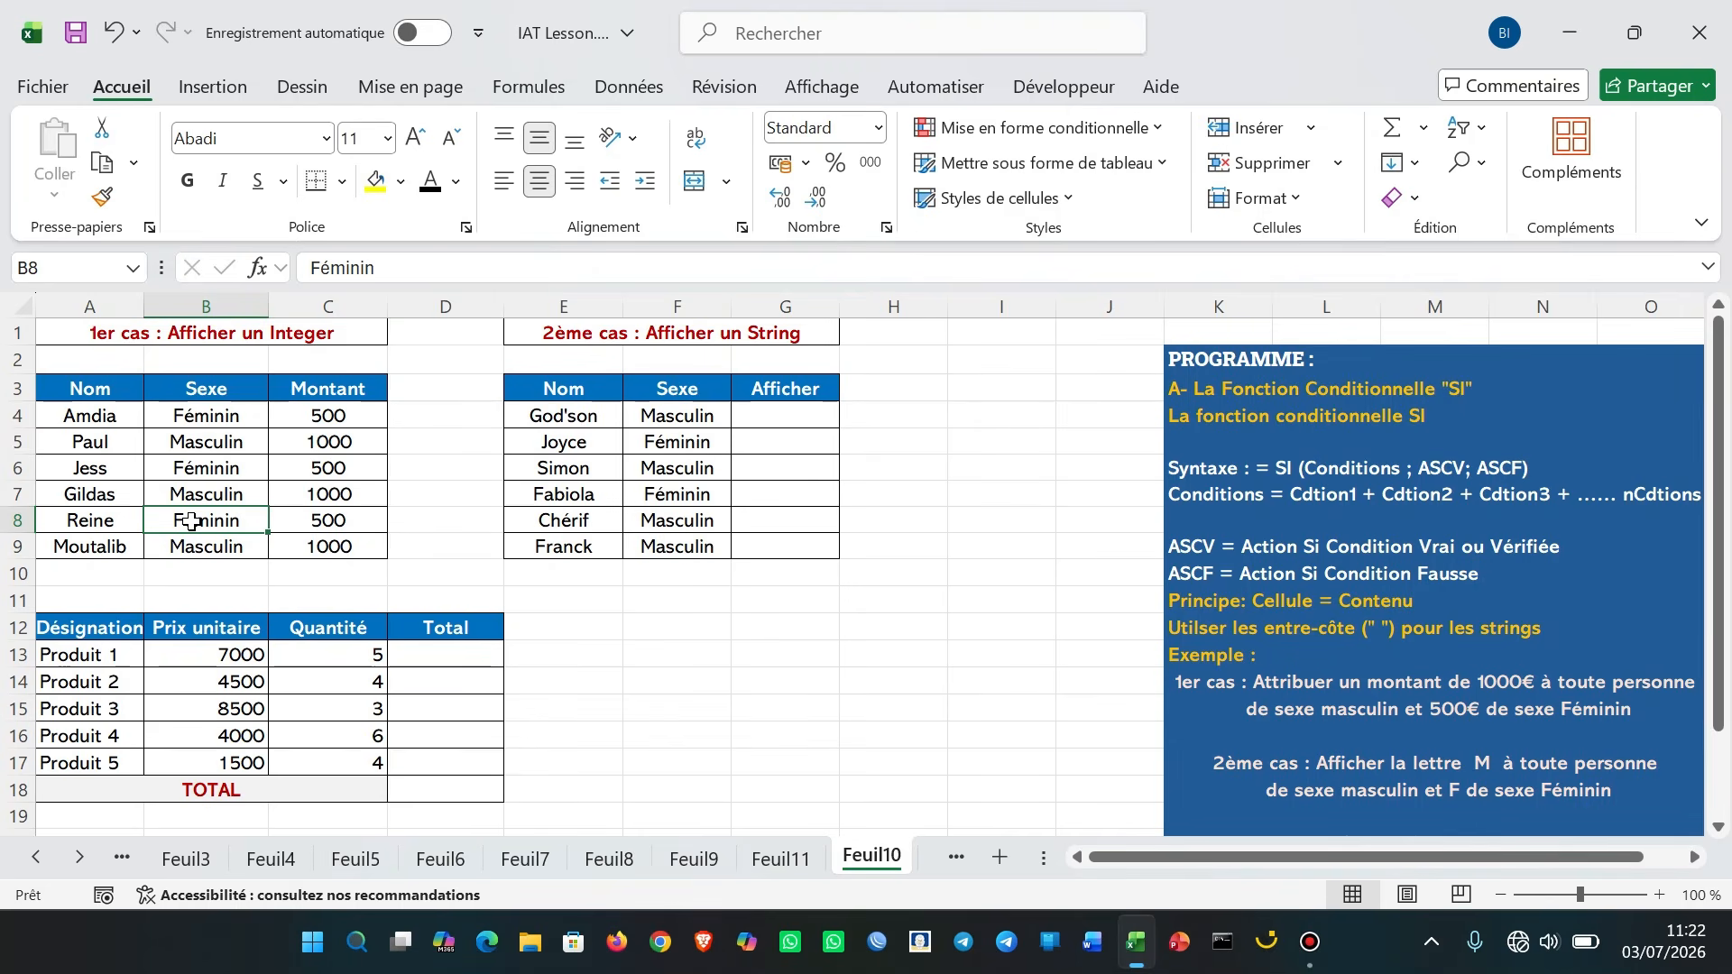
left_click(80, 521)
key("BackSpace")
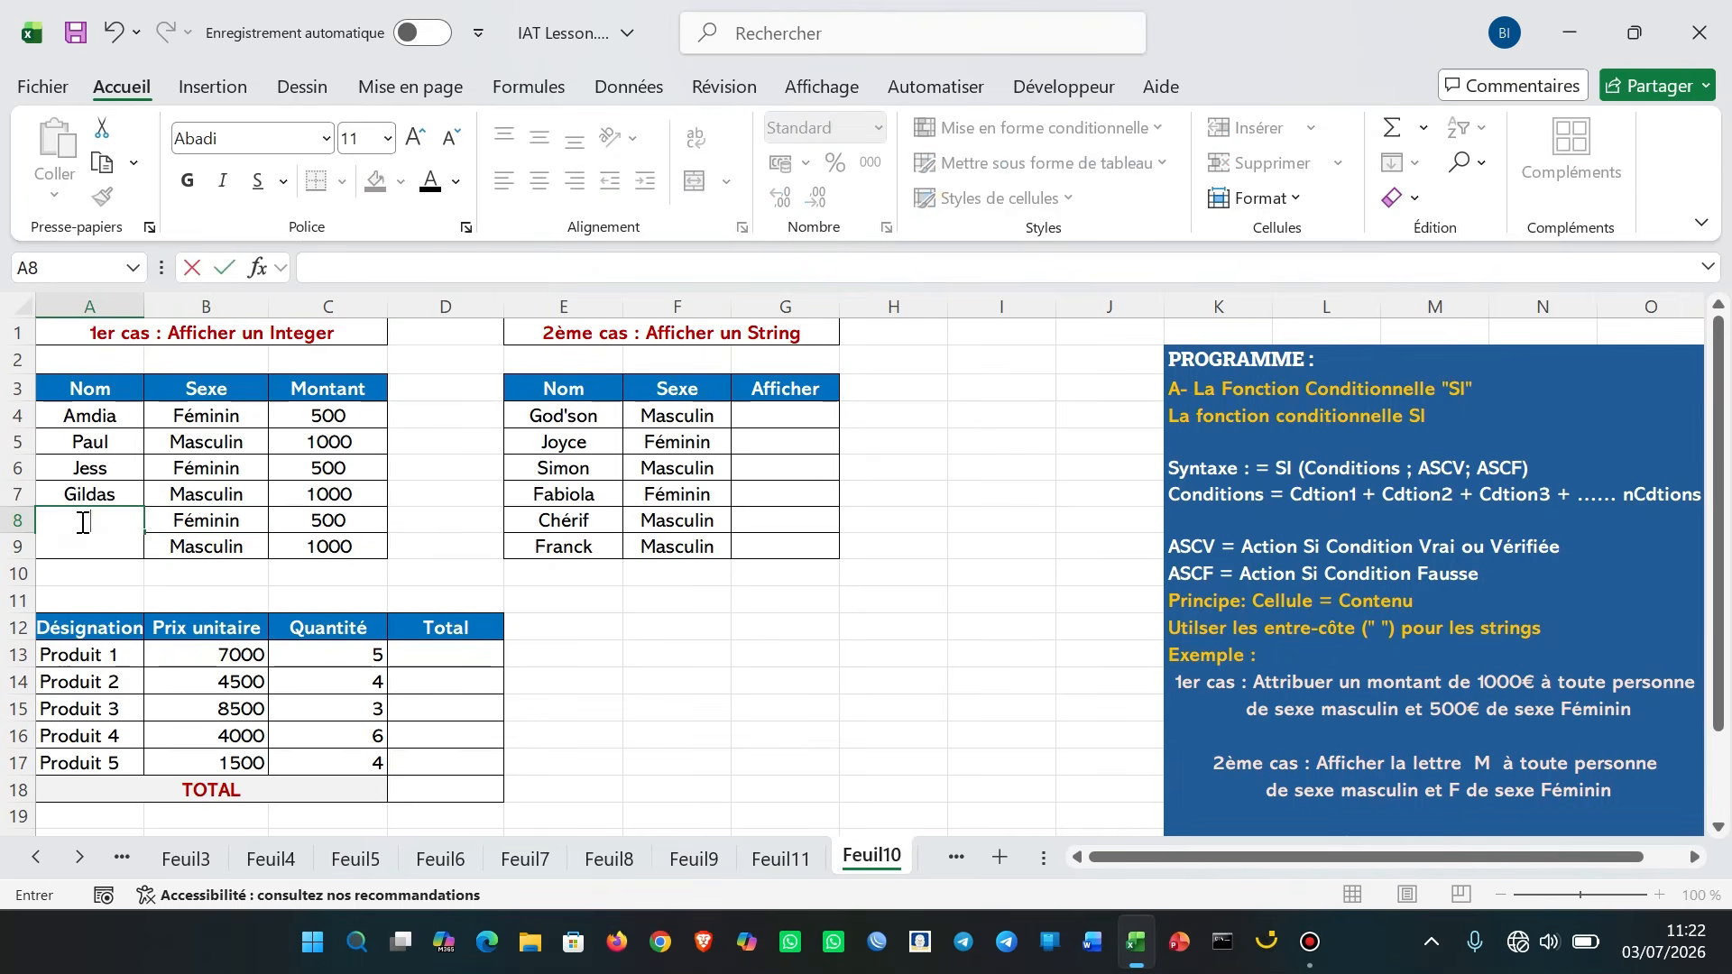
type("F")
key("BackSpace")
type("Marus")
left_click(183, 521)
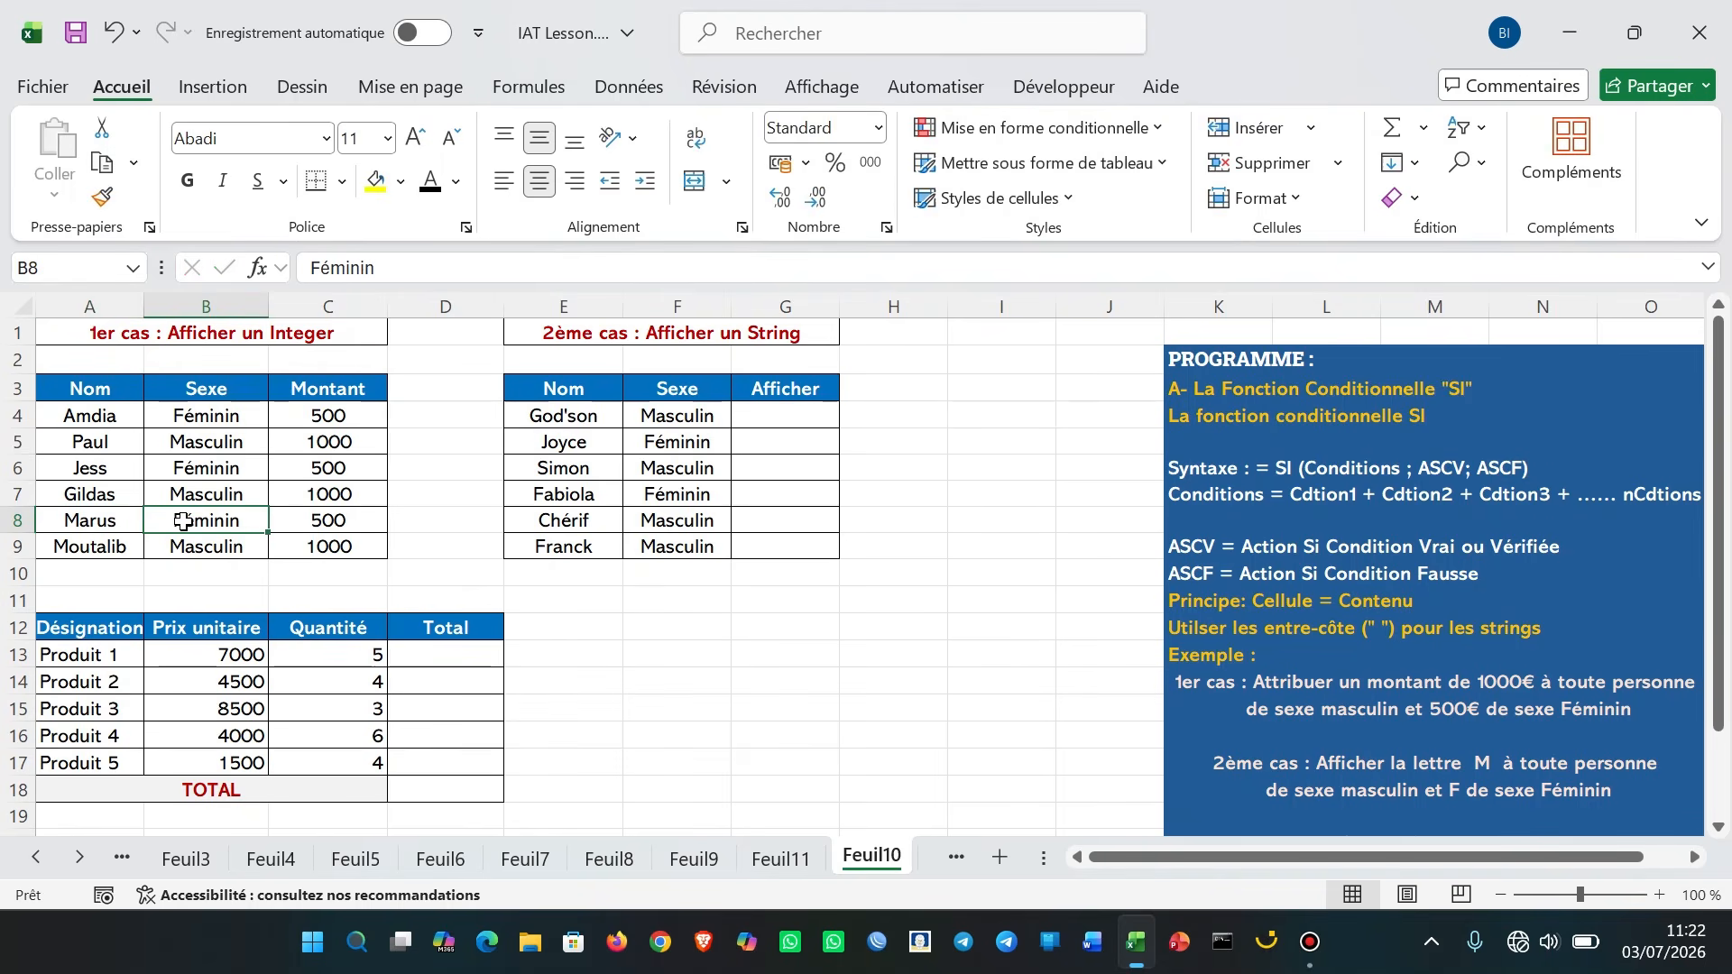
type("Masculin")
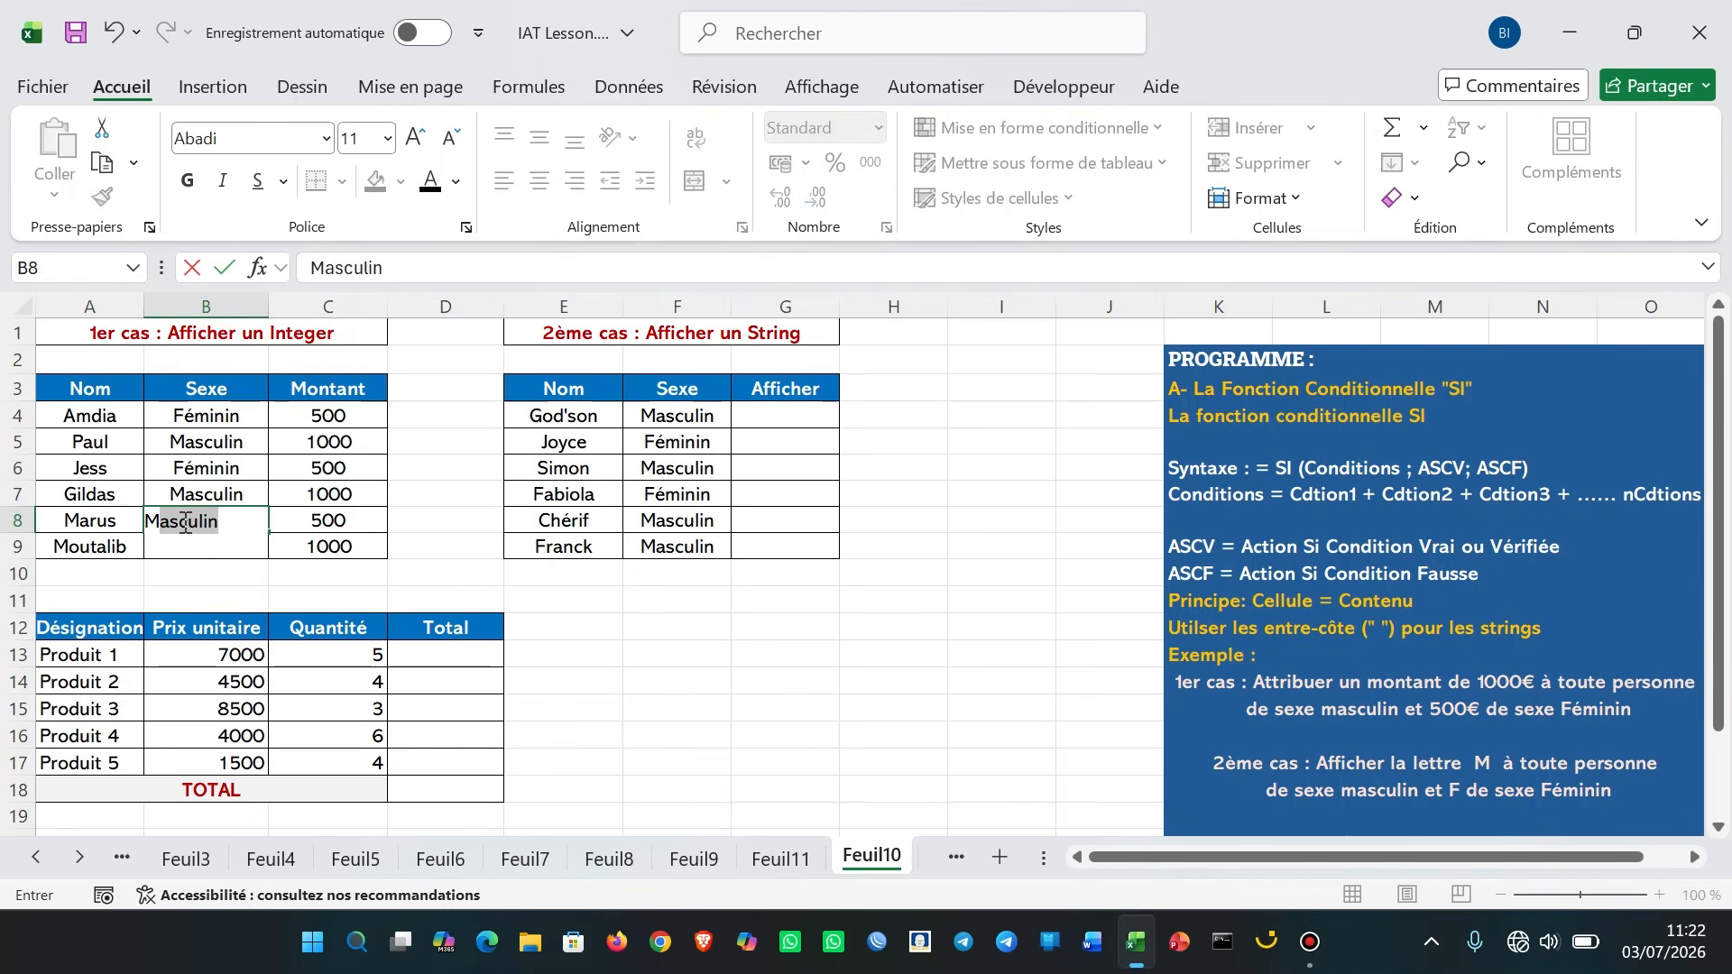
key("Return")
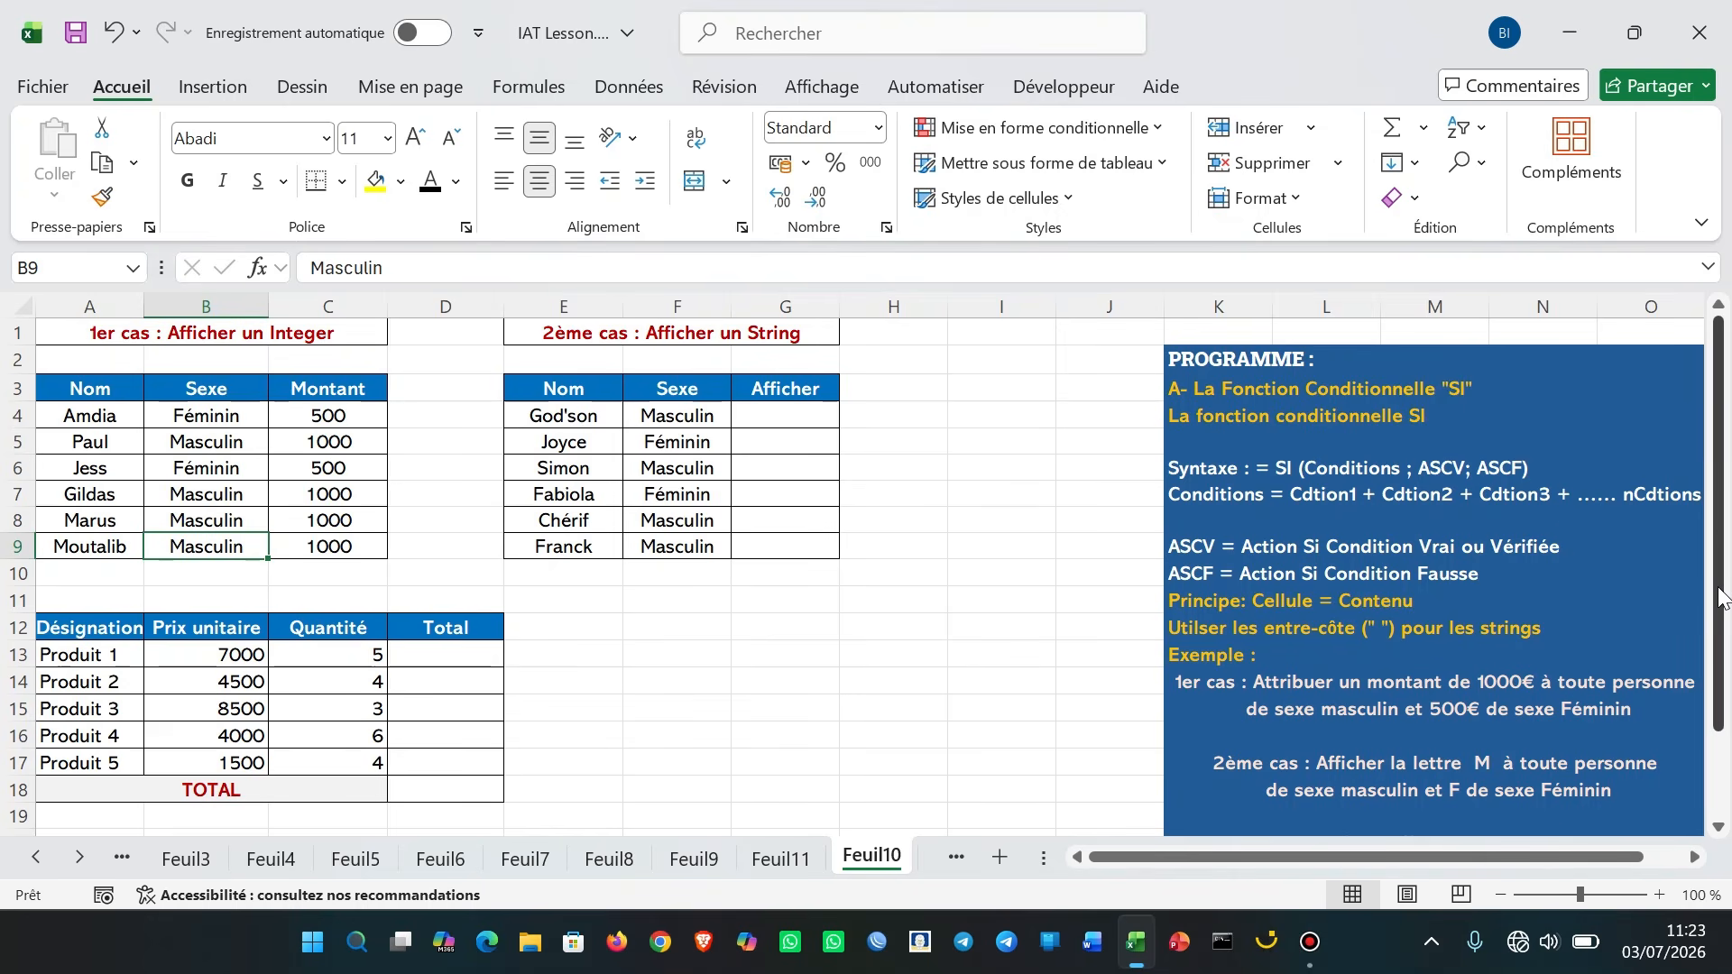
Step: Start a SI formula across the Afficher cells G4:G9 that tests whether F4 equals Masculin
left_click_drag(1721, 598, 1720, 662)
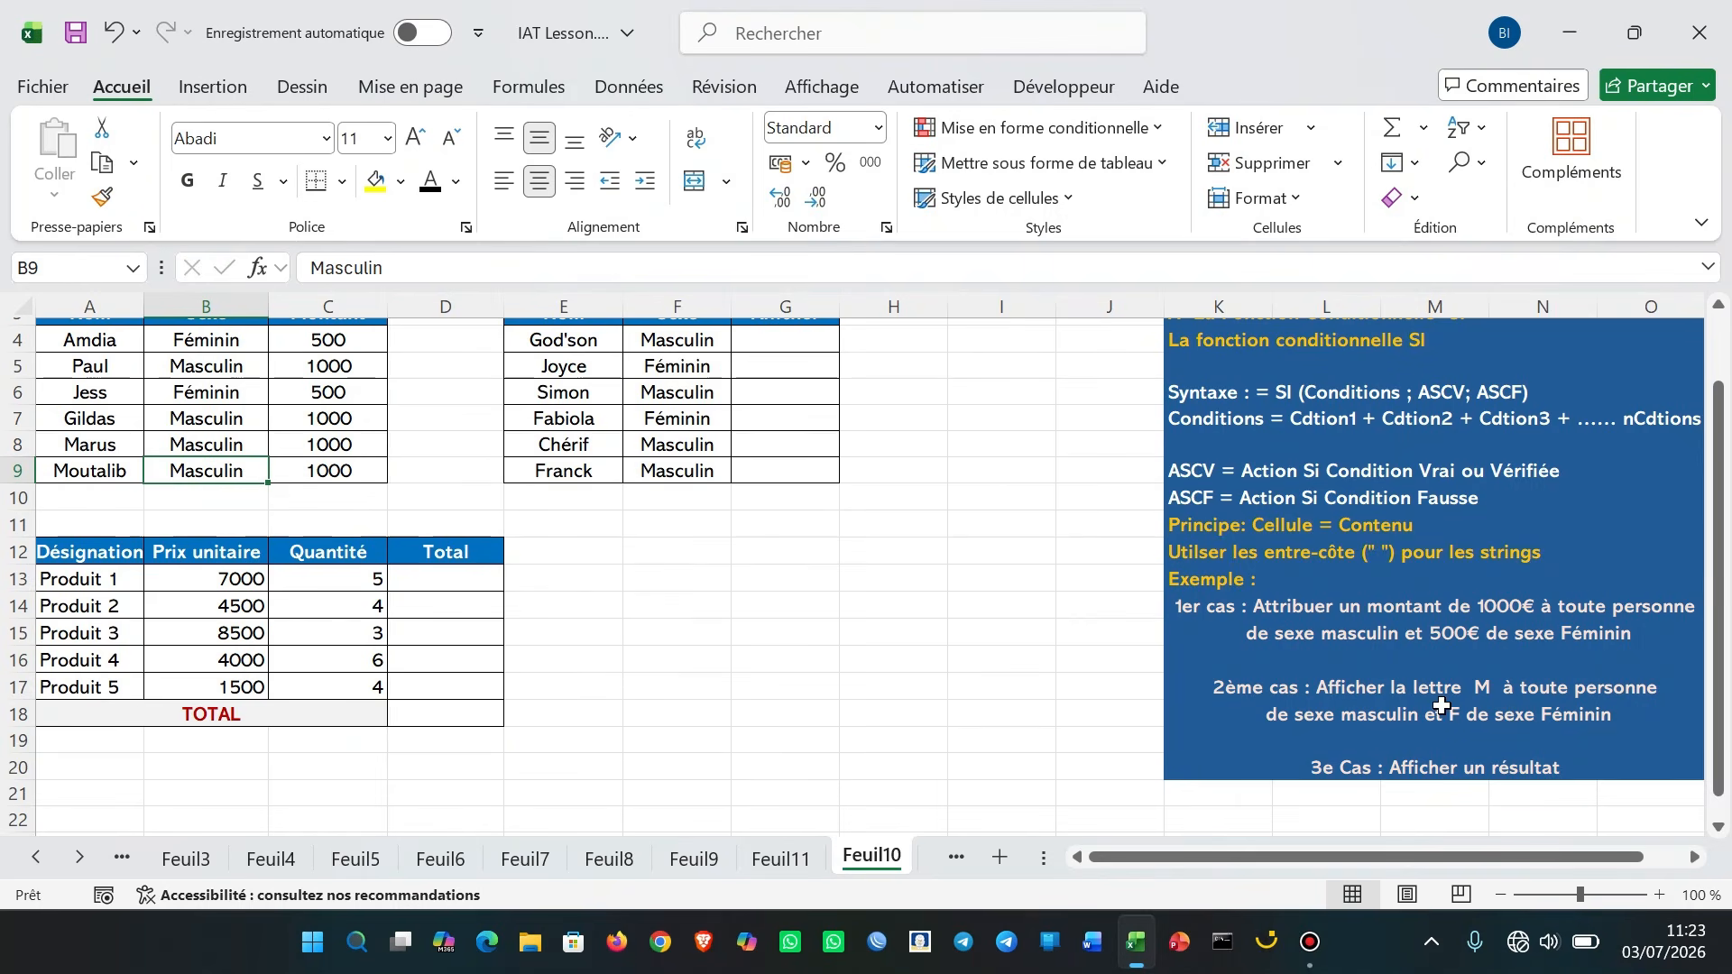
left_click_drag(1723, 658, 1721, 595)
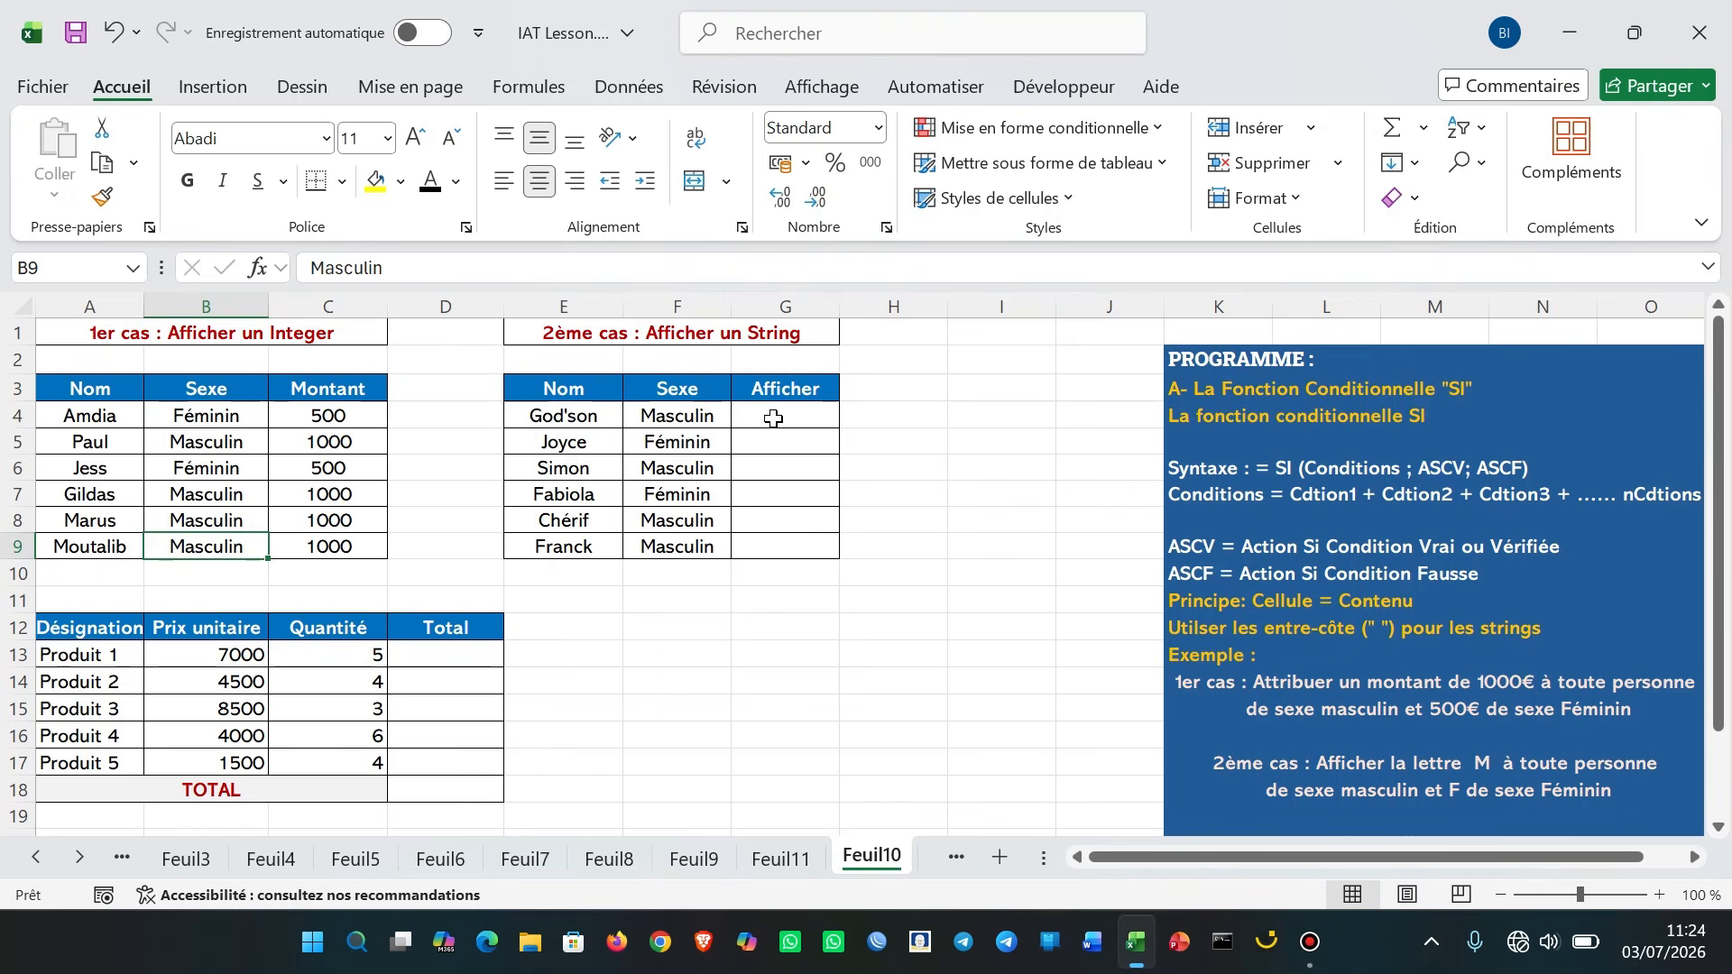
left_click_drag(774, 419, 760, 538)
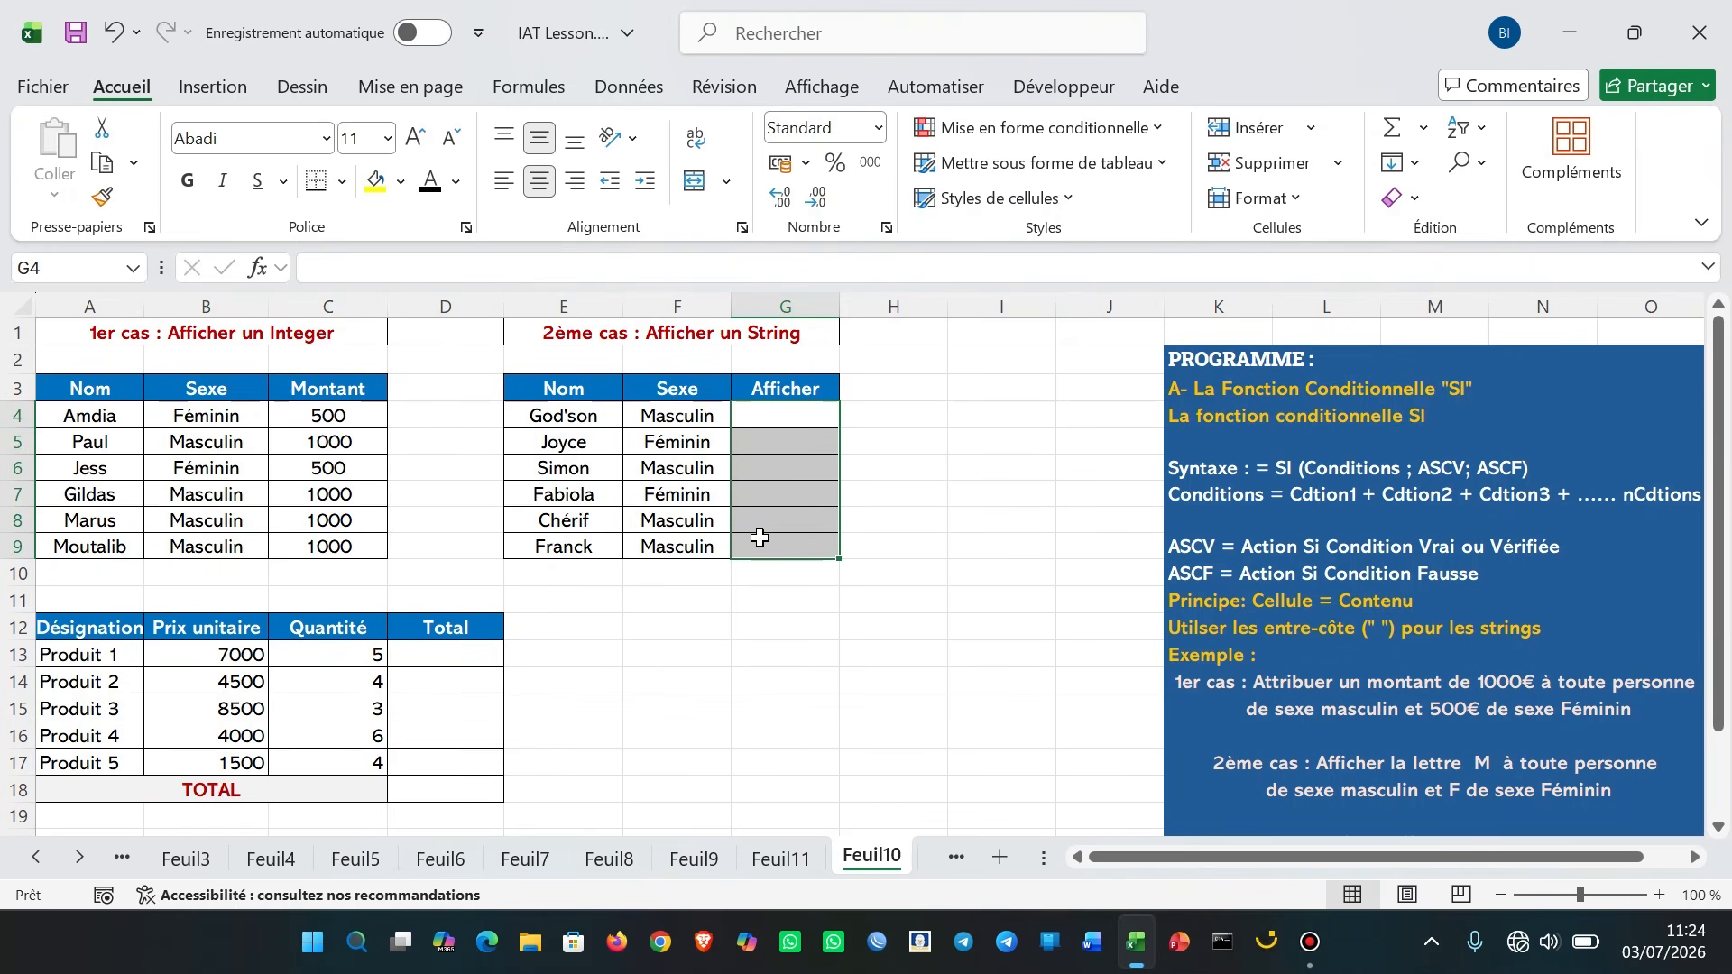
type("+")
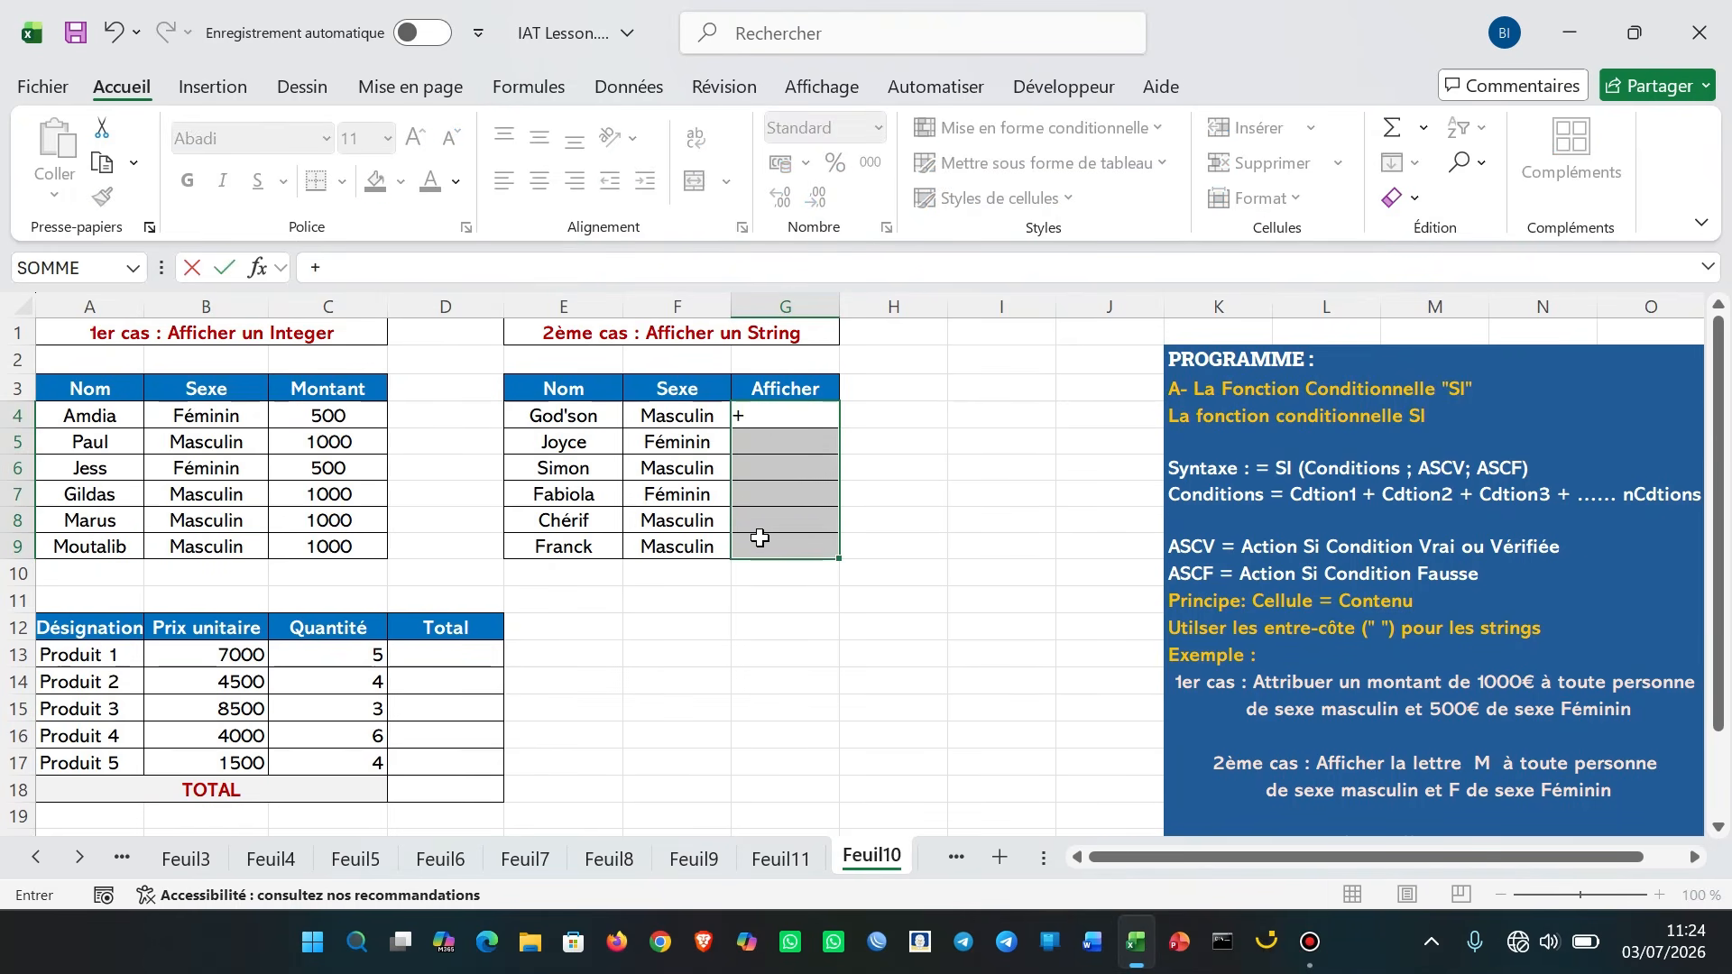
key("BackSpace")
type("=si")
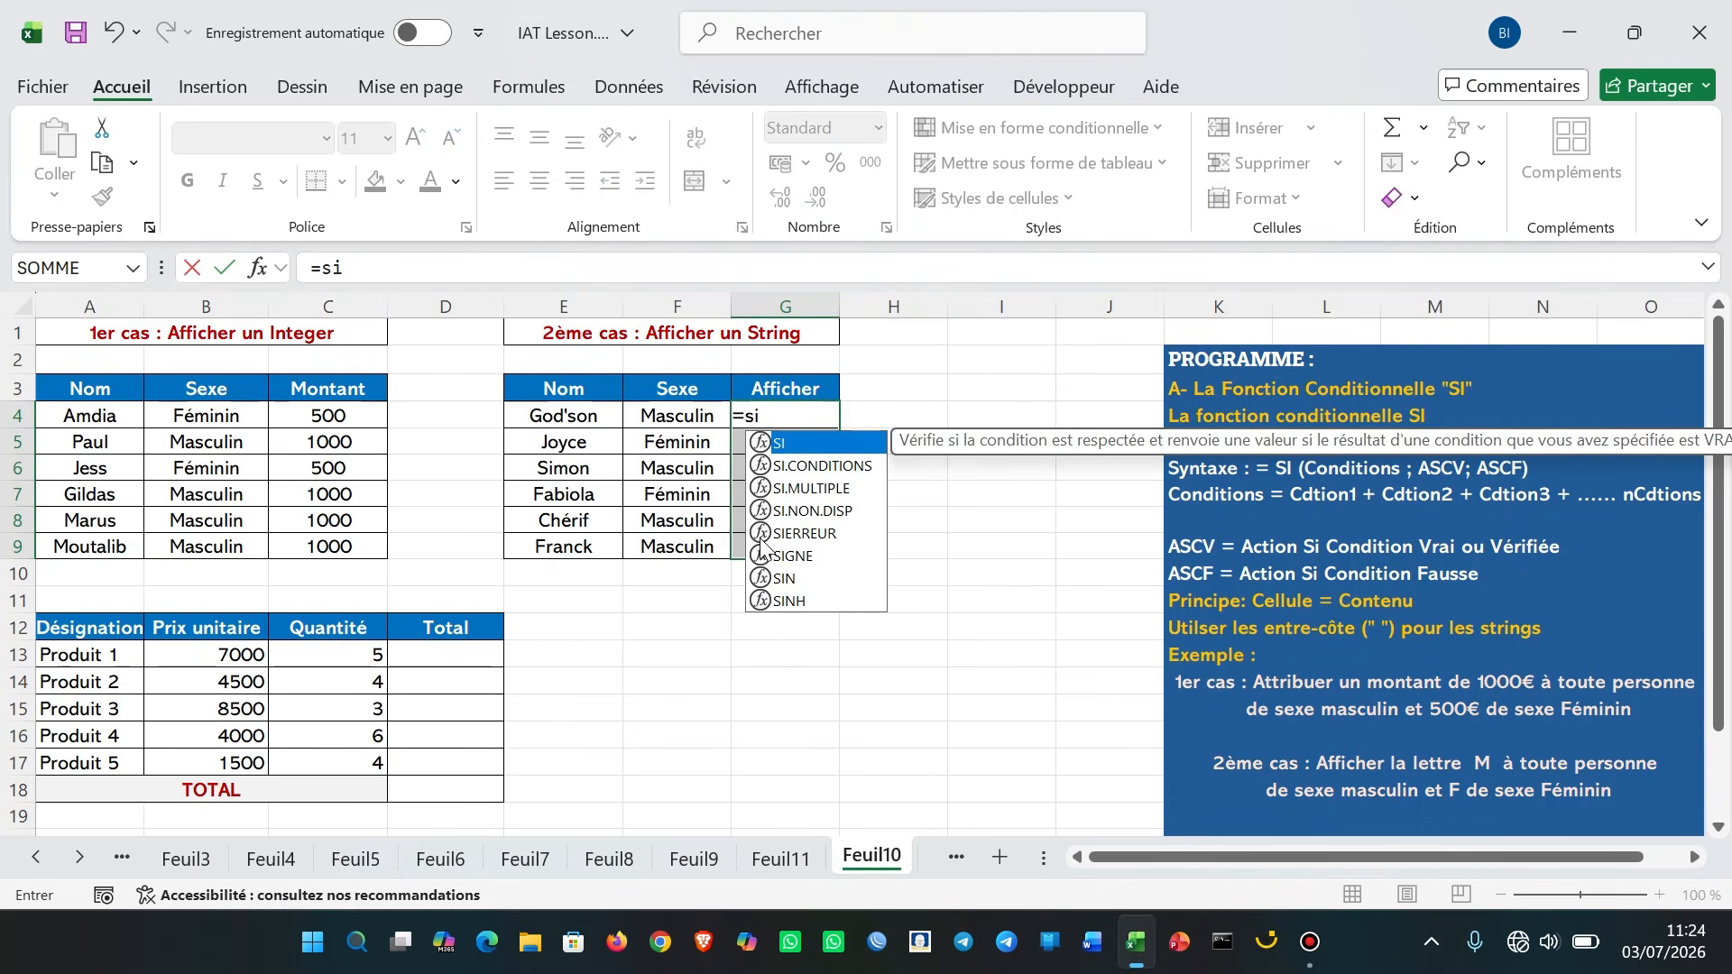
key("Tab")
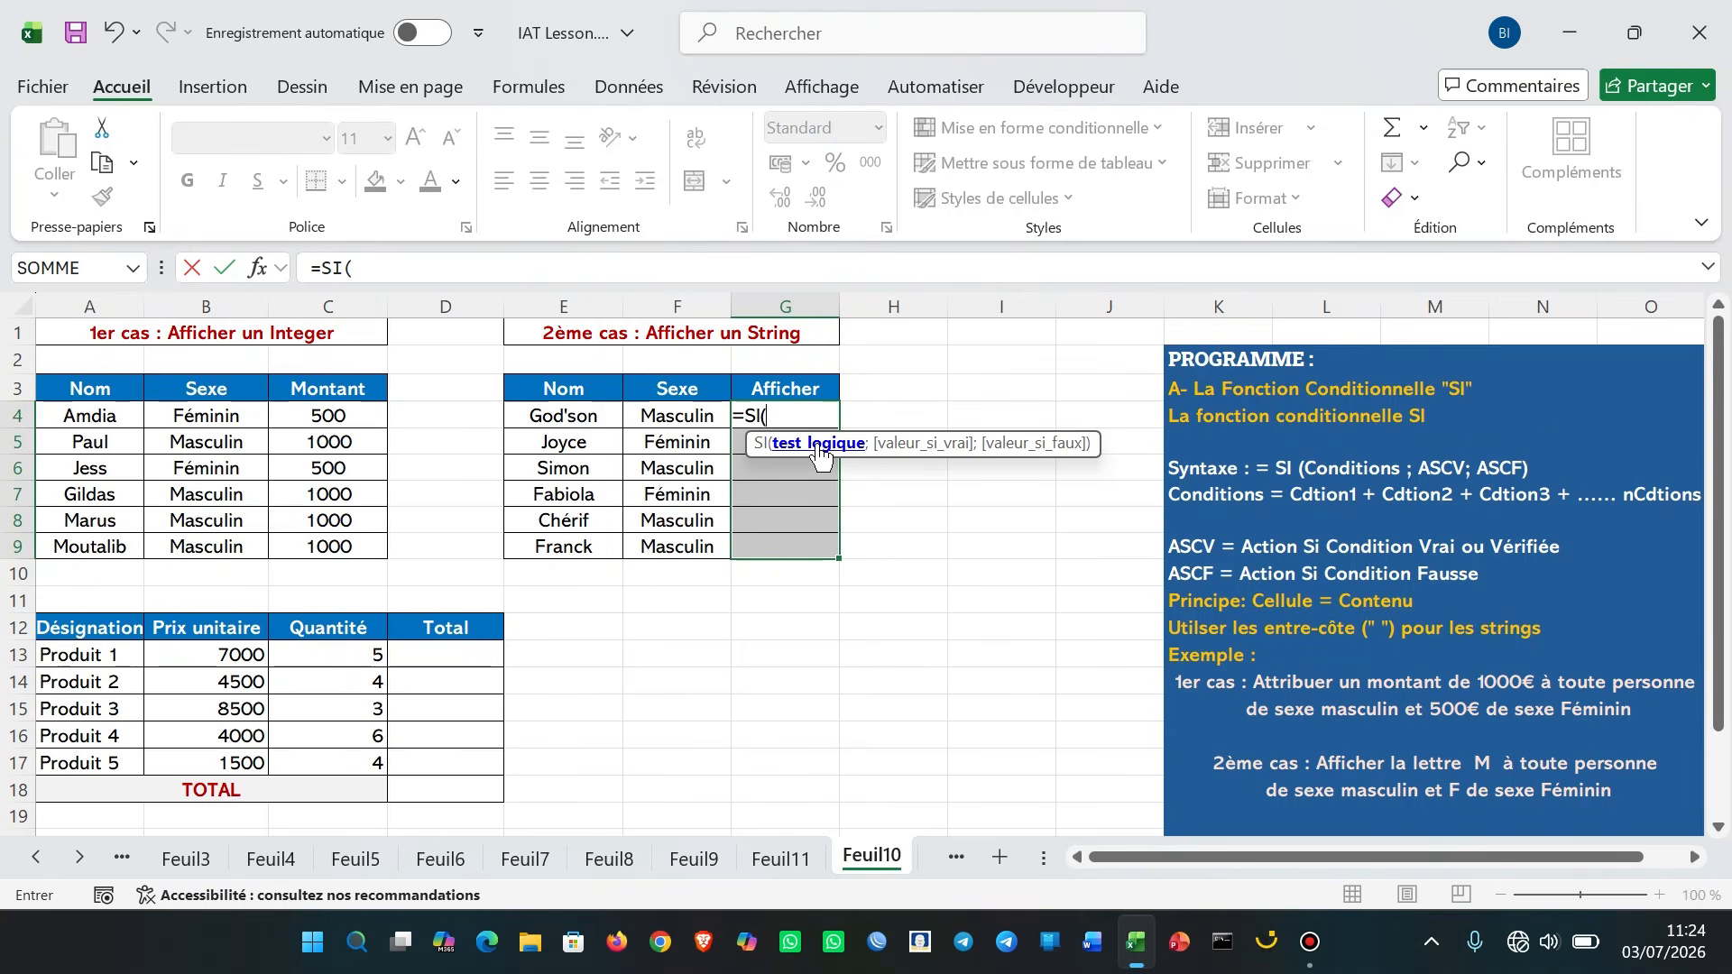
left_click(673, 416)
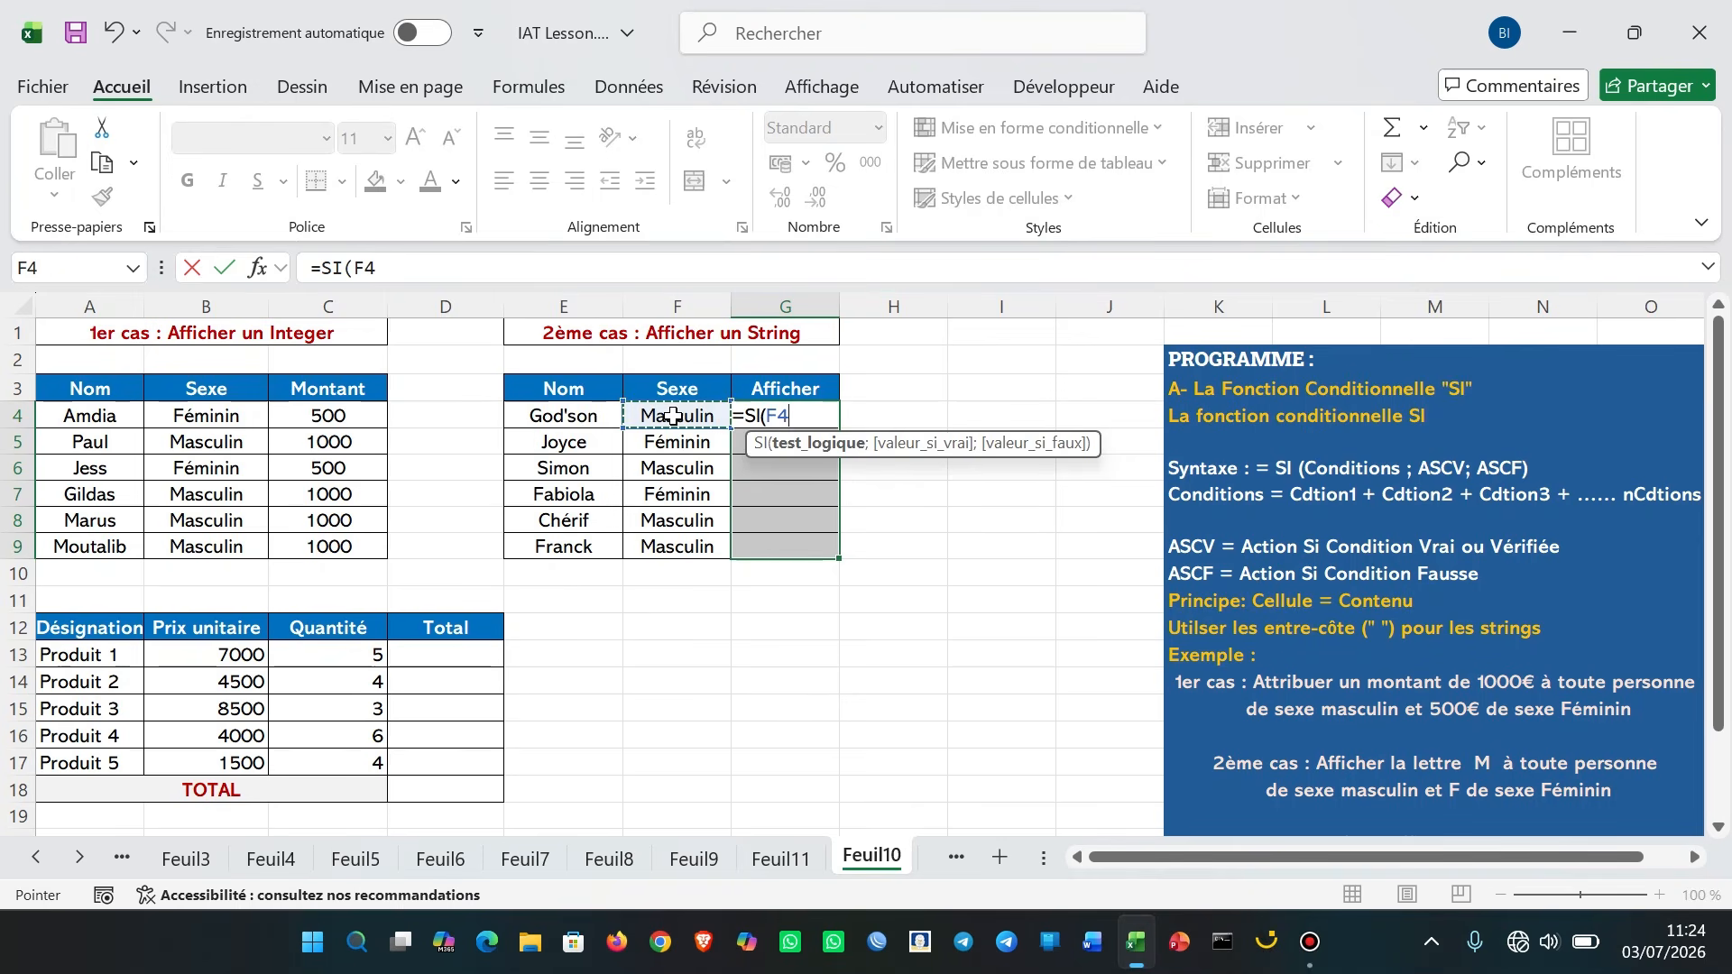
type("=Ma")
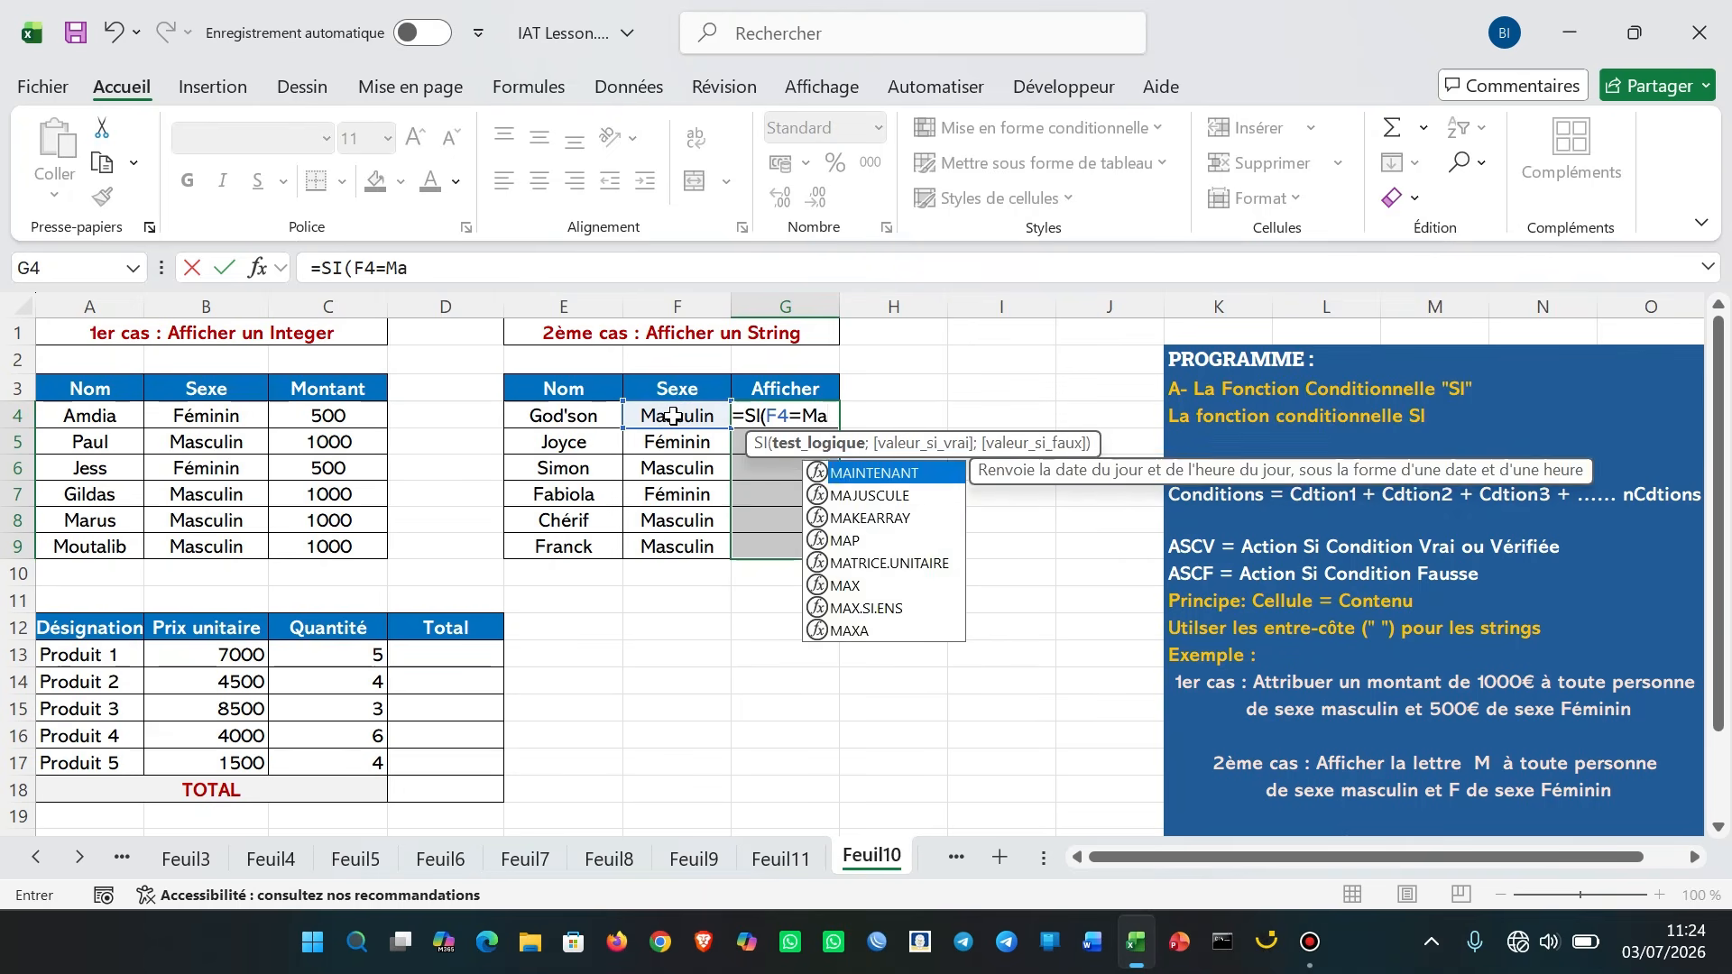
type("sculin")
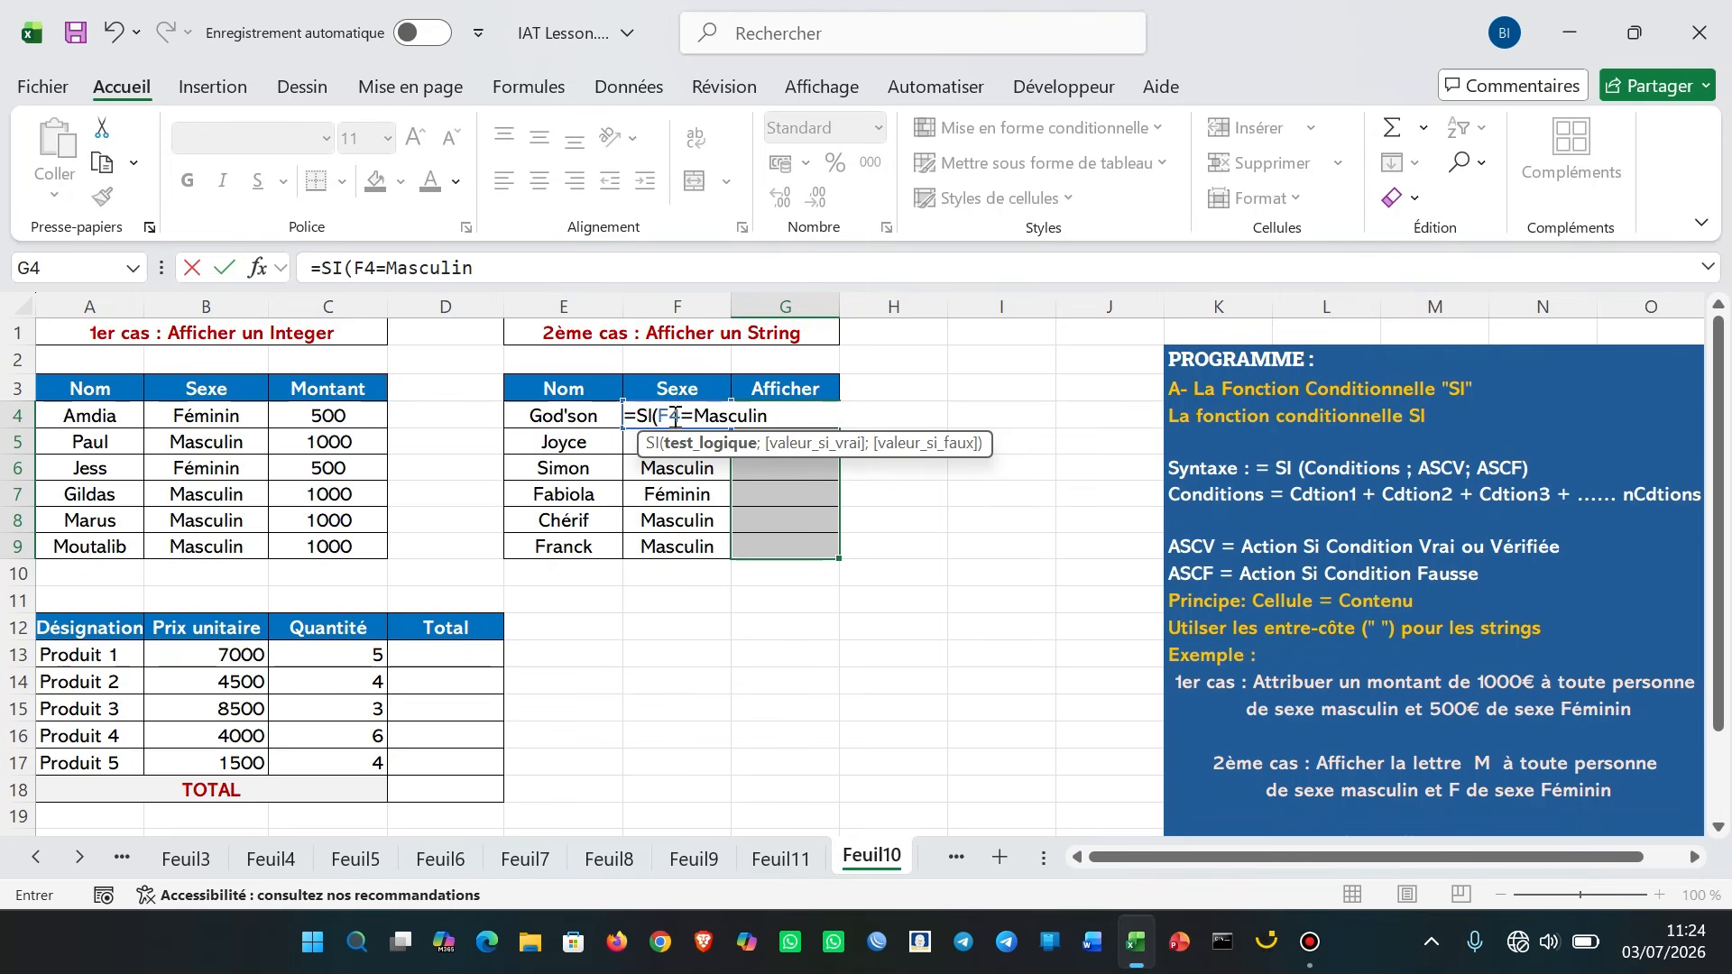
type("\"")
key("Return")
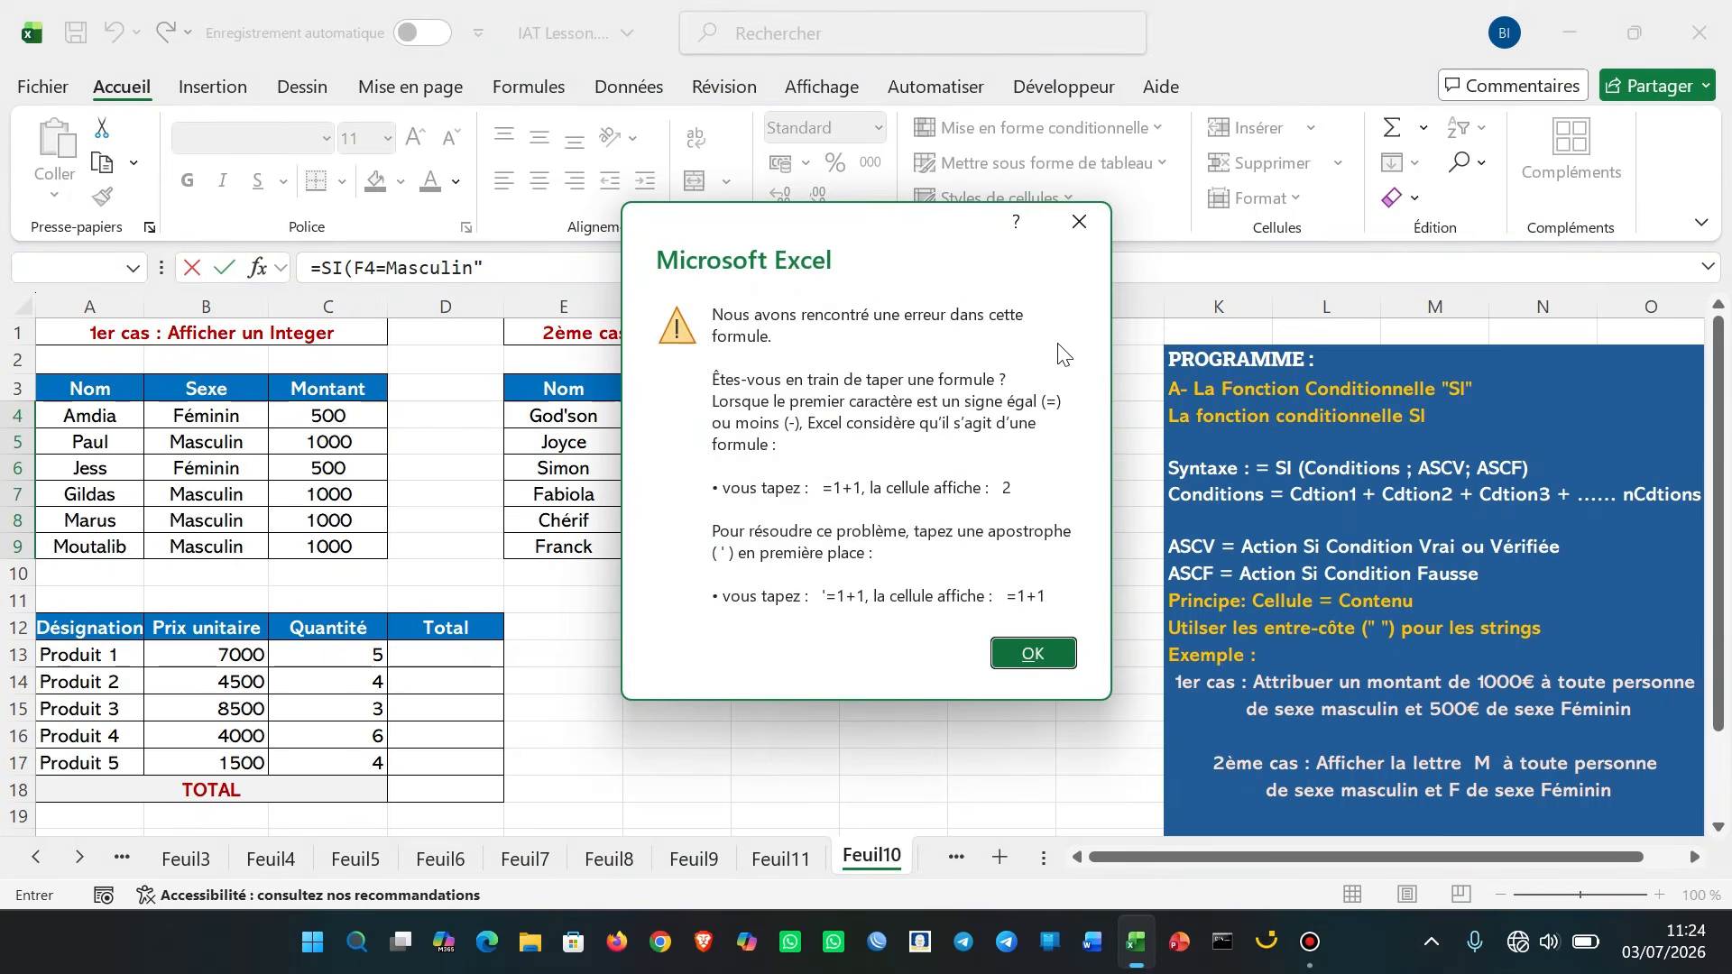
Step: Correct the condition in the G4 formula by adding the missing opening quotation mark before Masculin
left_click(1080, 222)
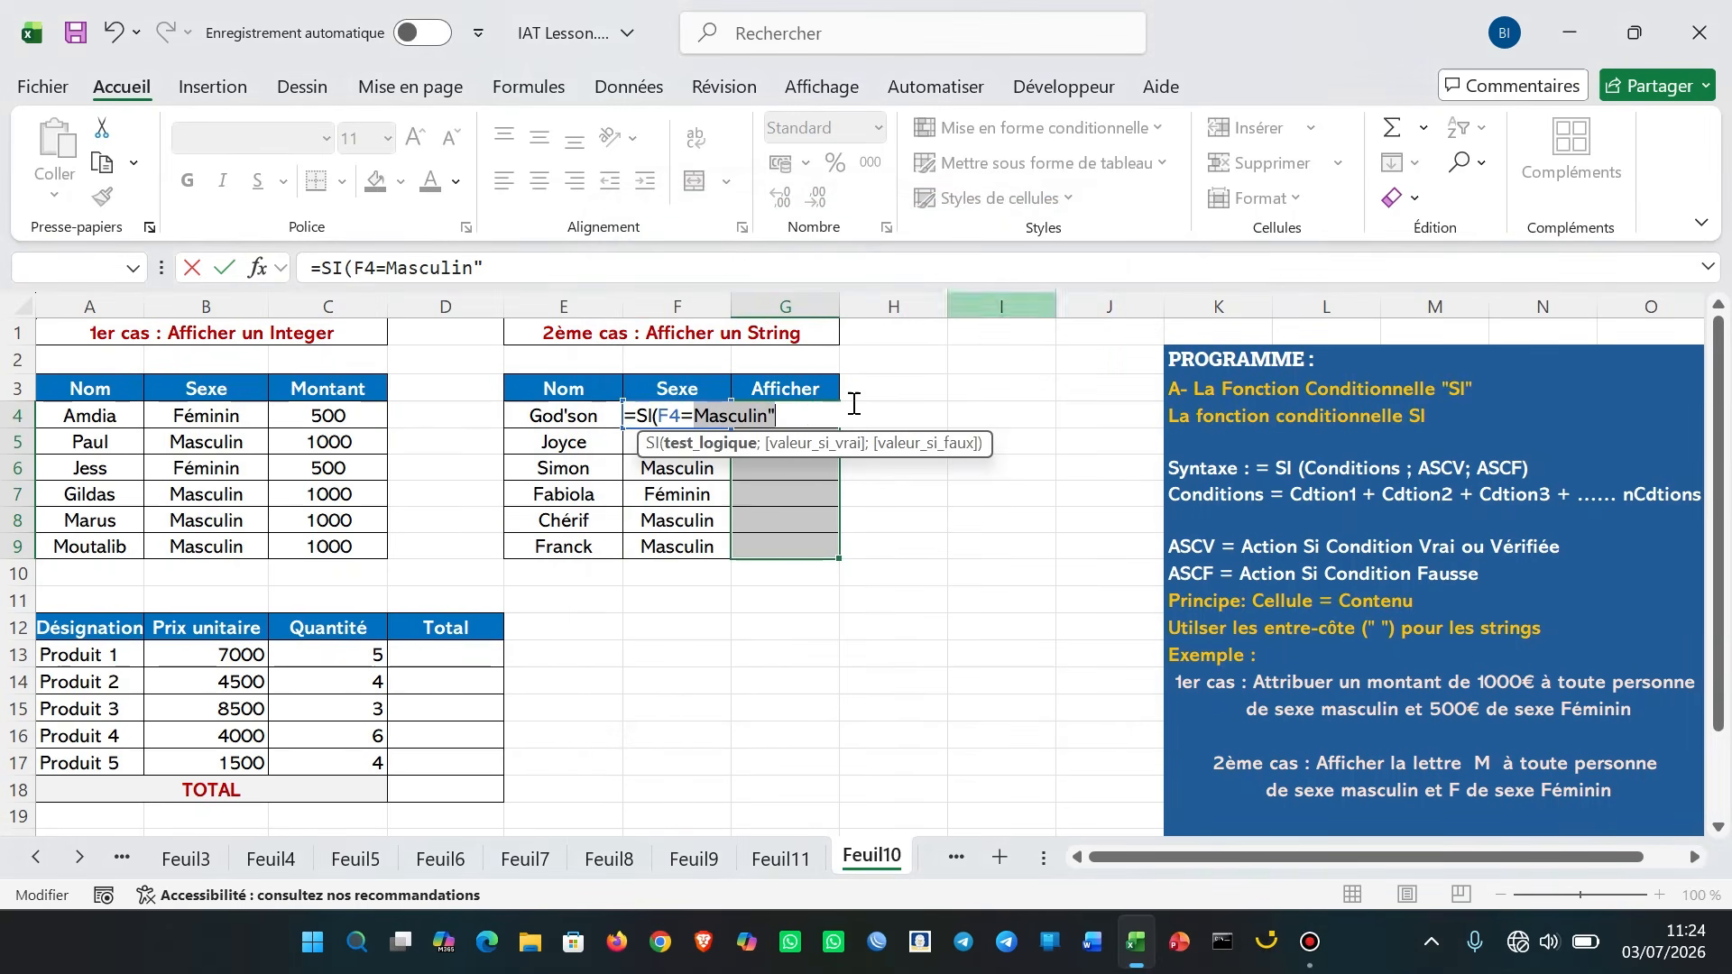
left_click(795, 415)
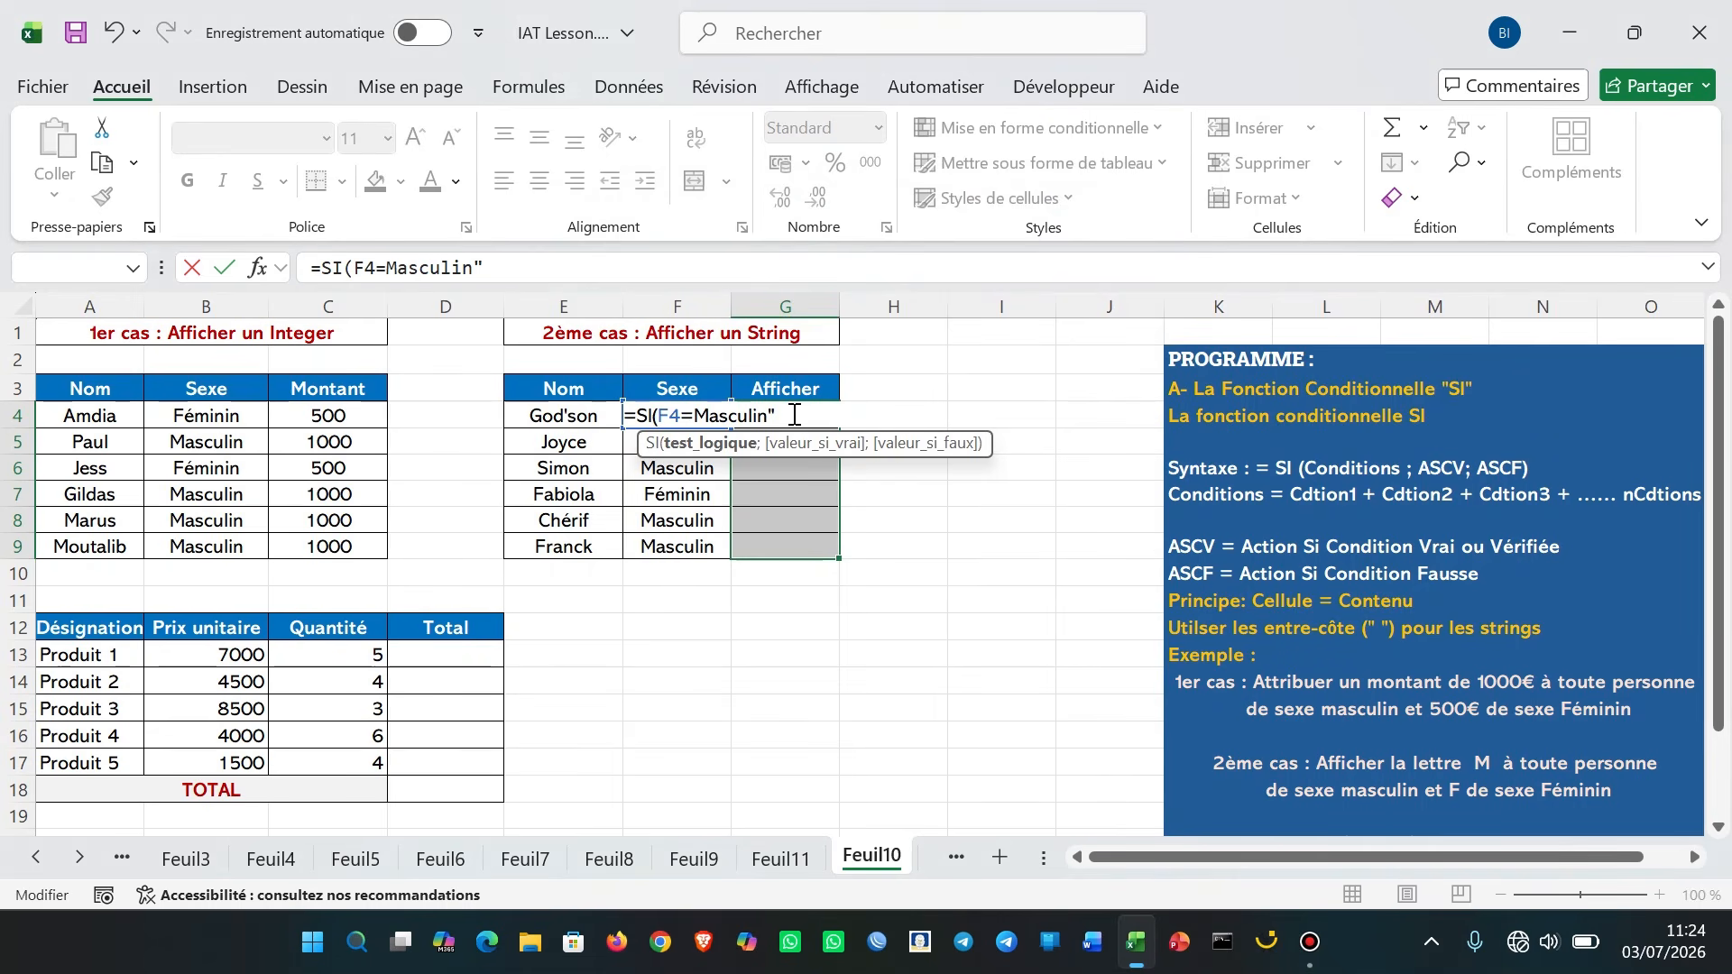
key("Left")
type("\"")
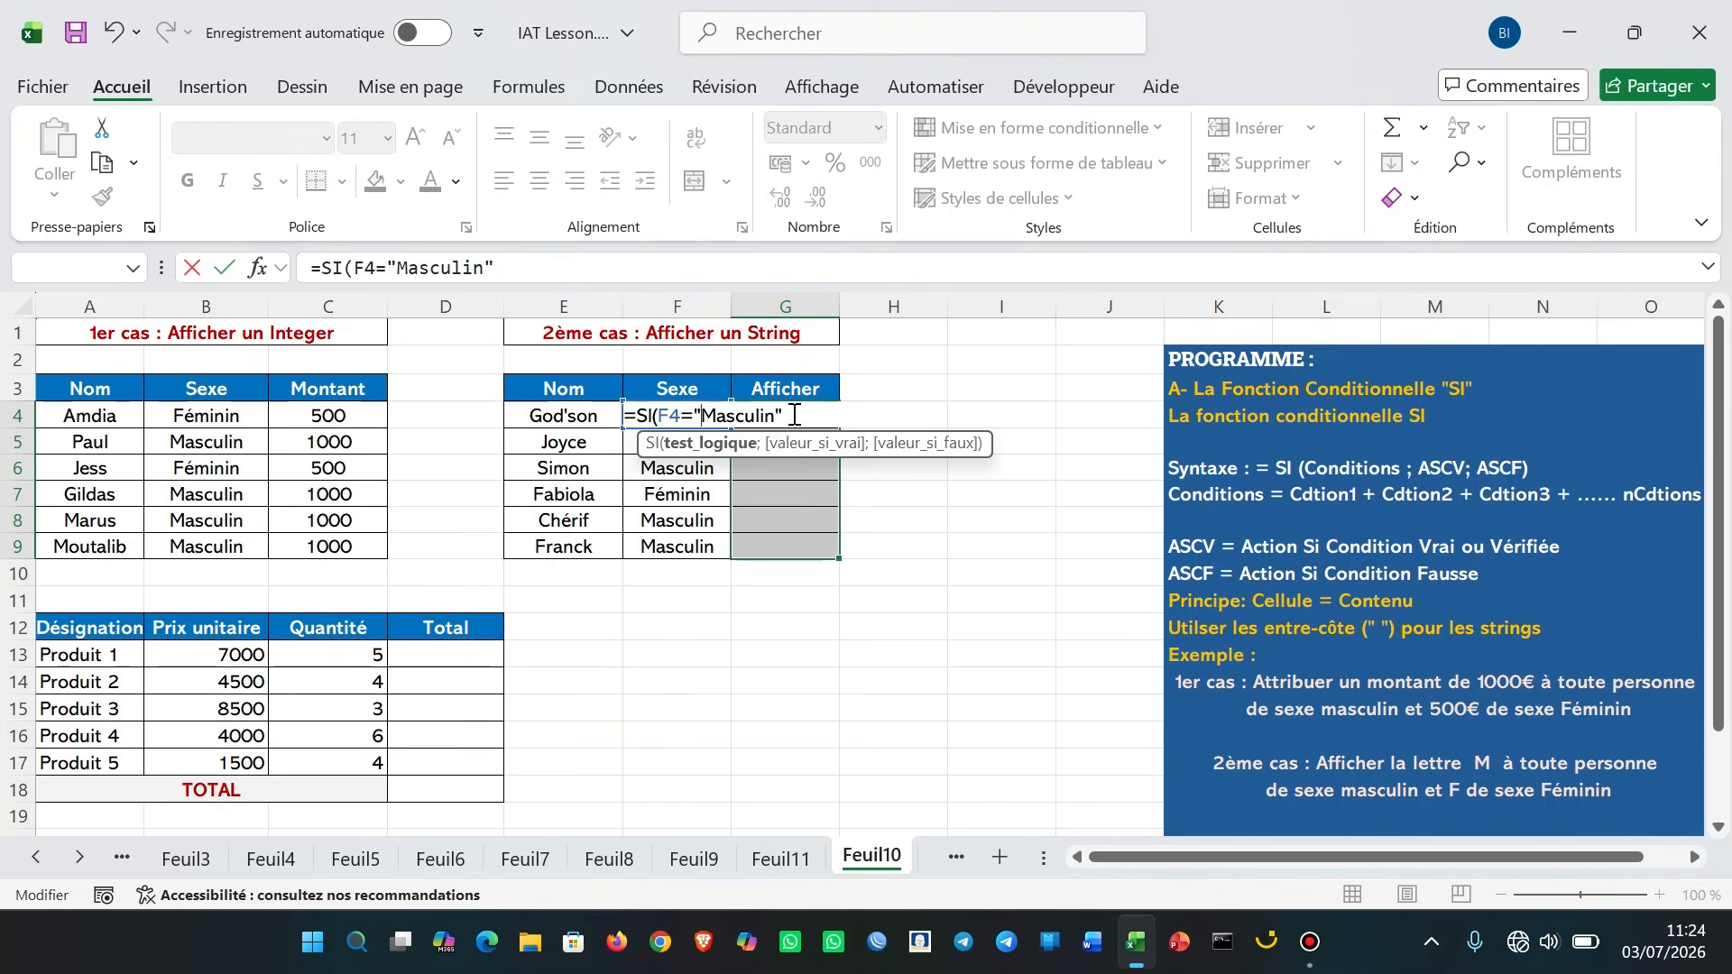
Step: Complete the SI formula with "M" if true and "F" if false, filling it into all of G4:G9
left_click(793, 415)
type(";")
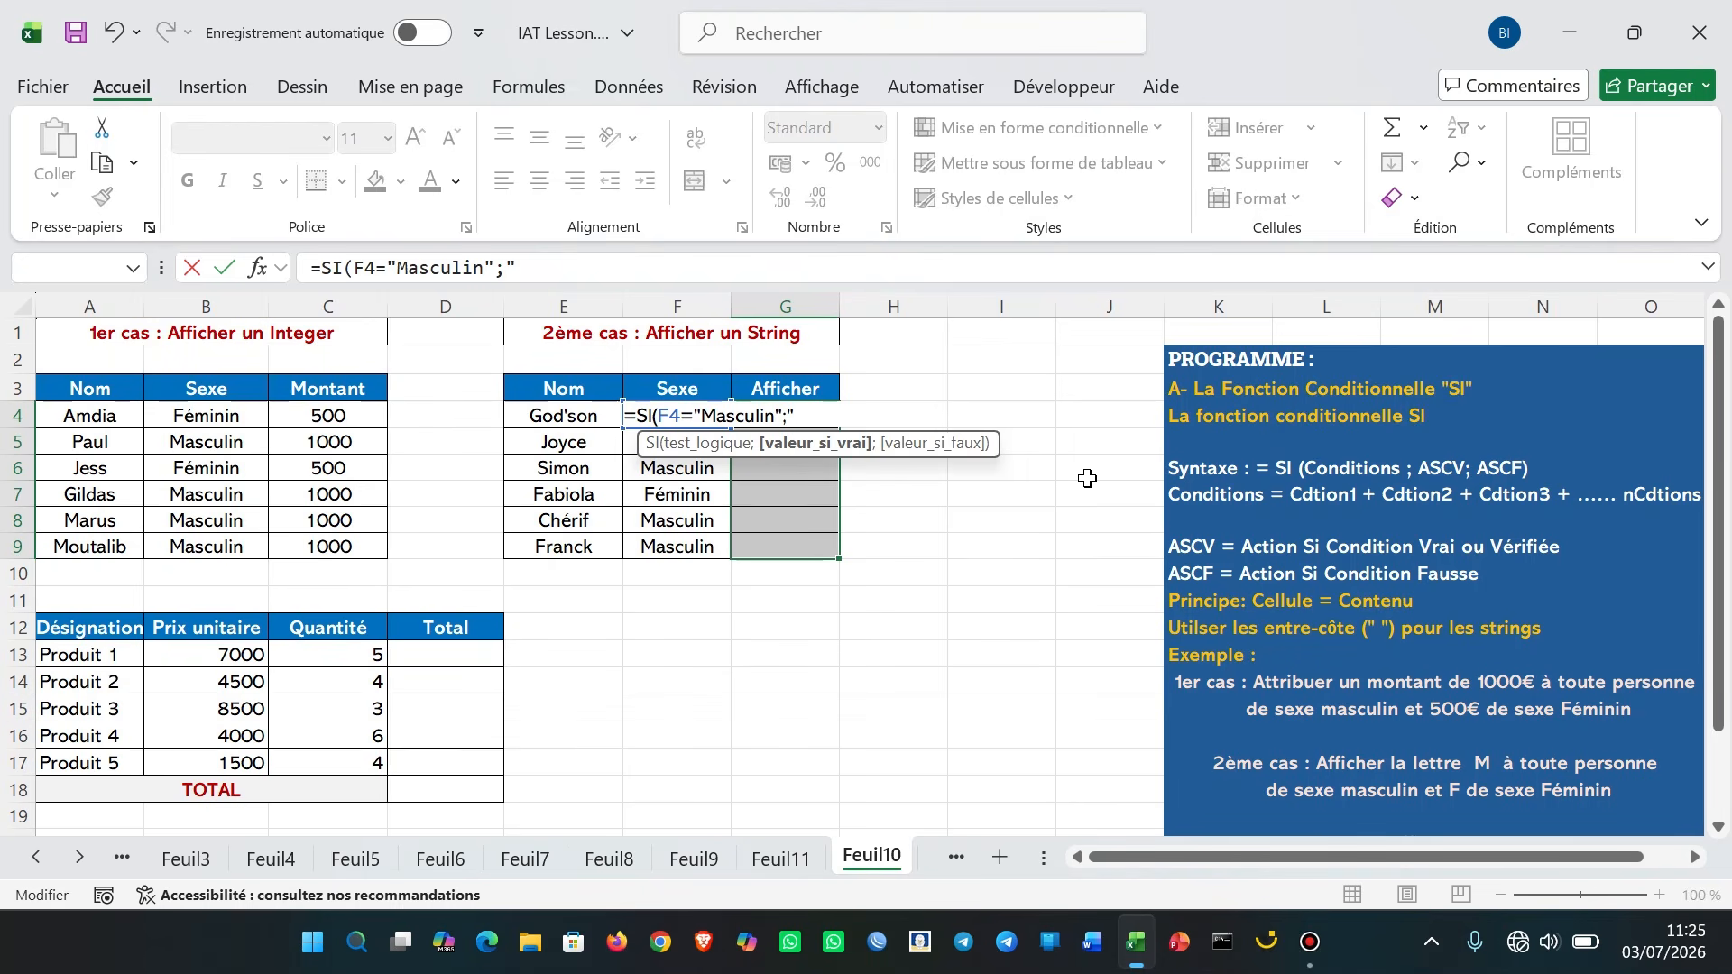
type("M")
type(";")
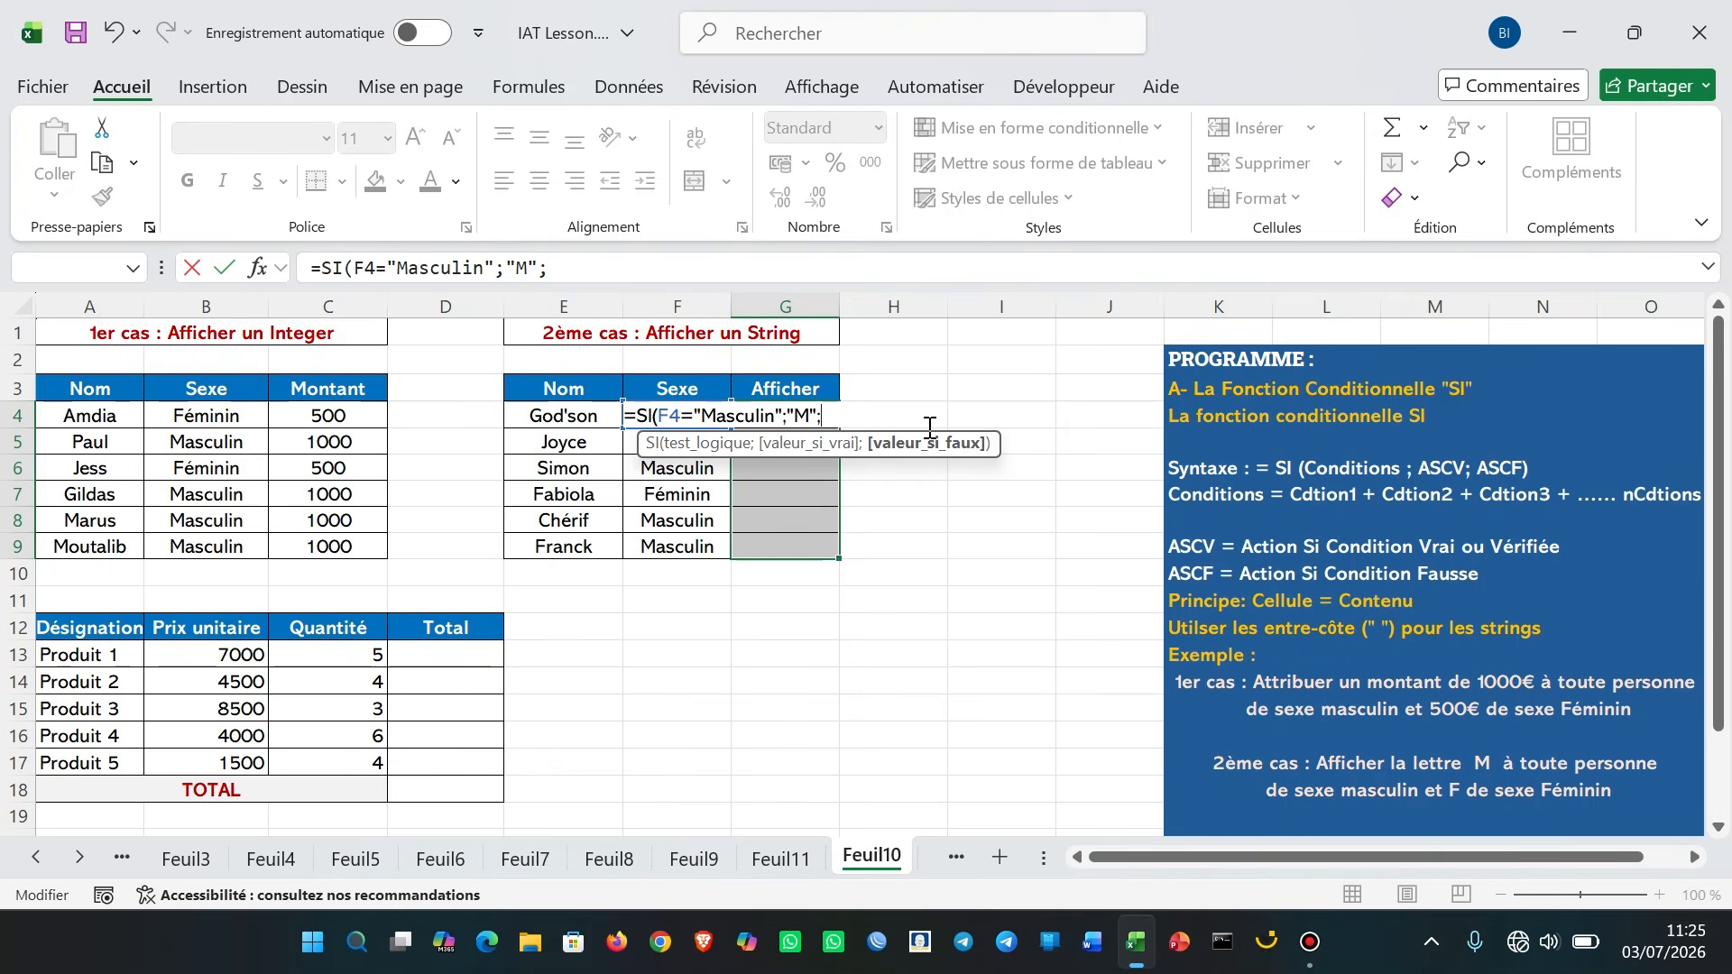
type("\"F\")")
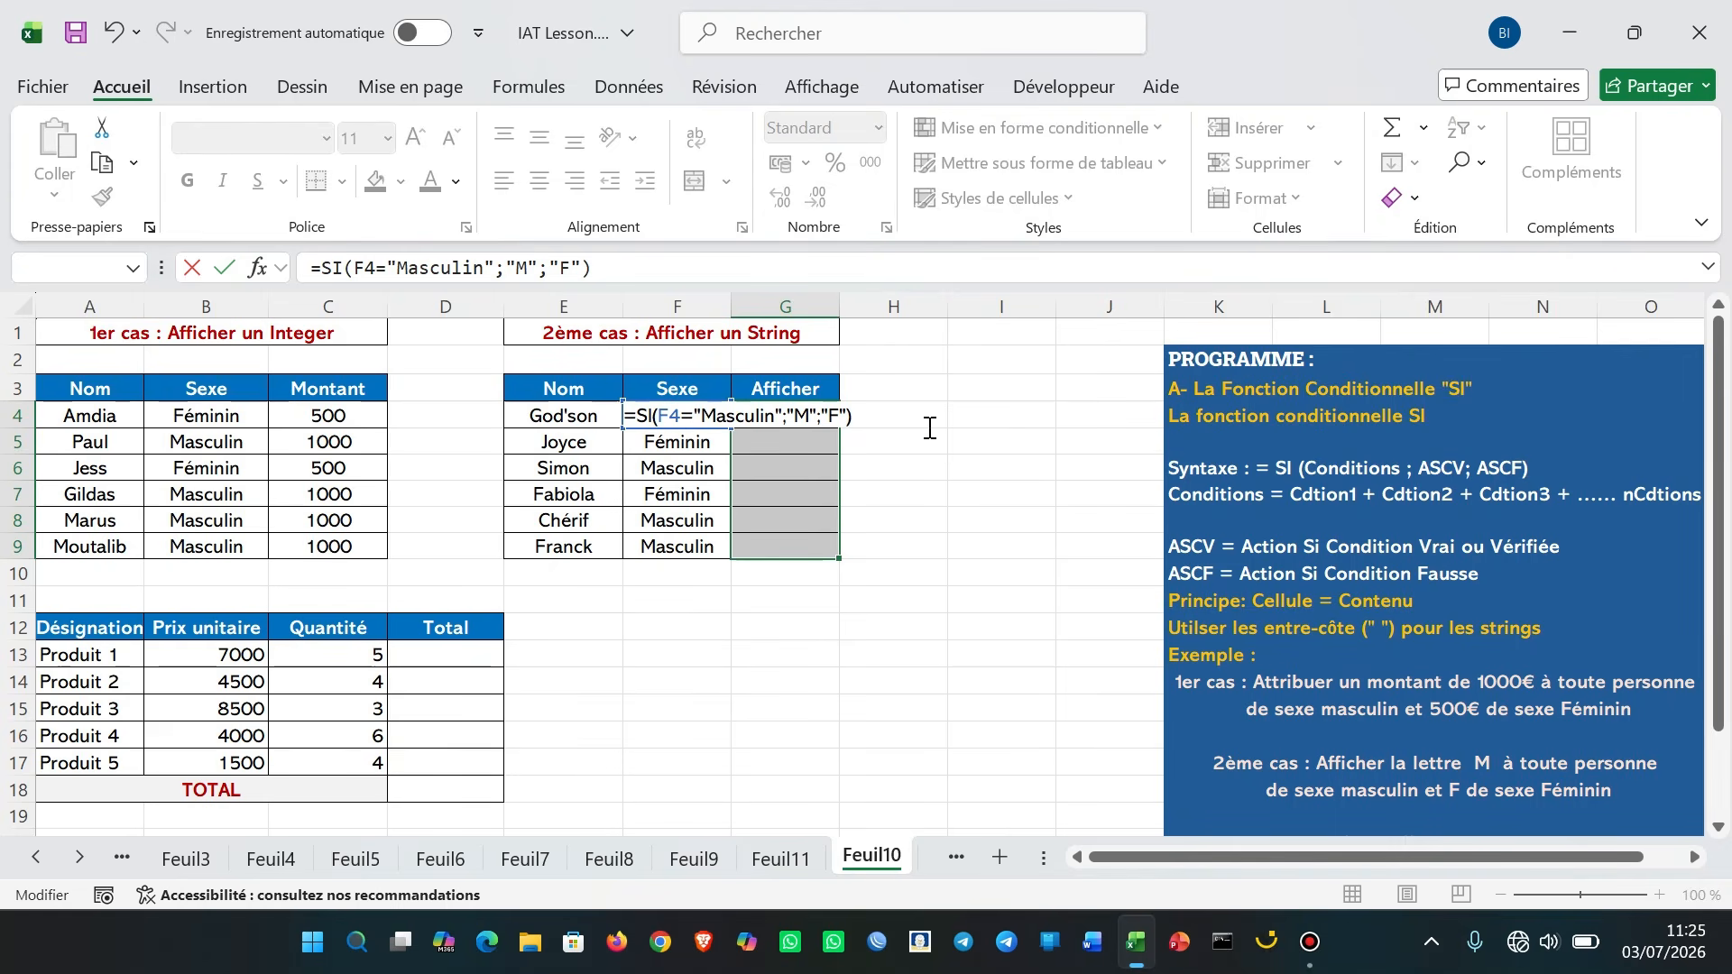
key("ctrl+Return")
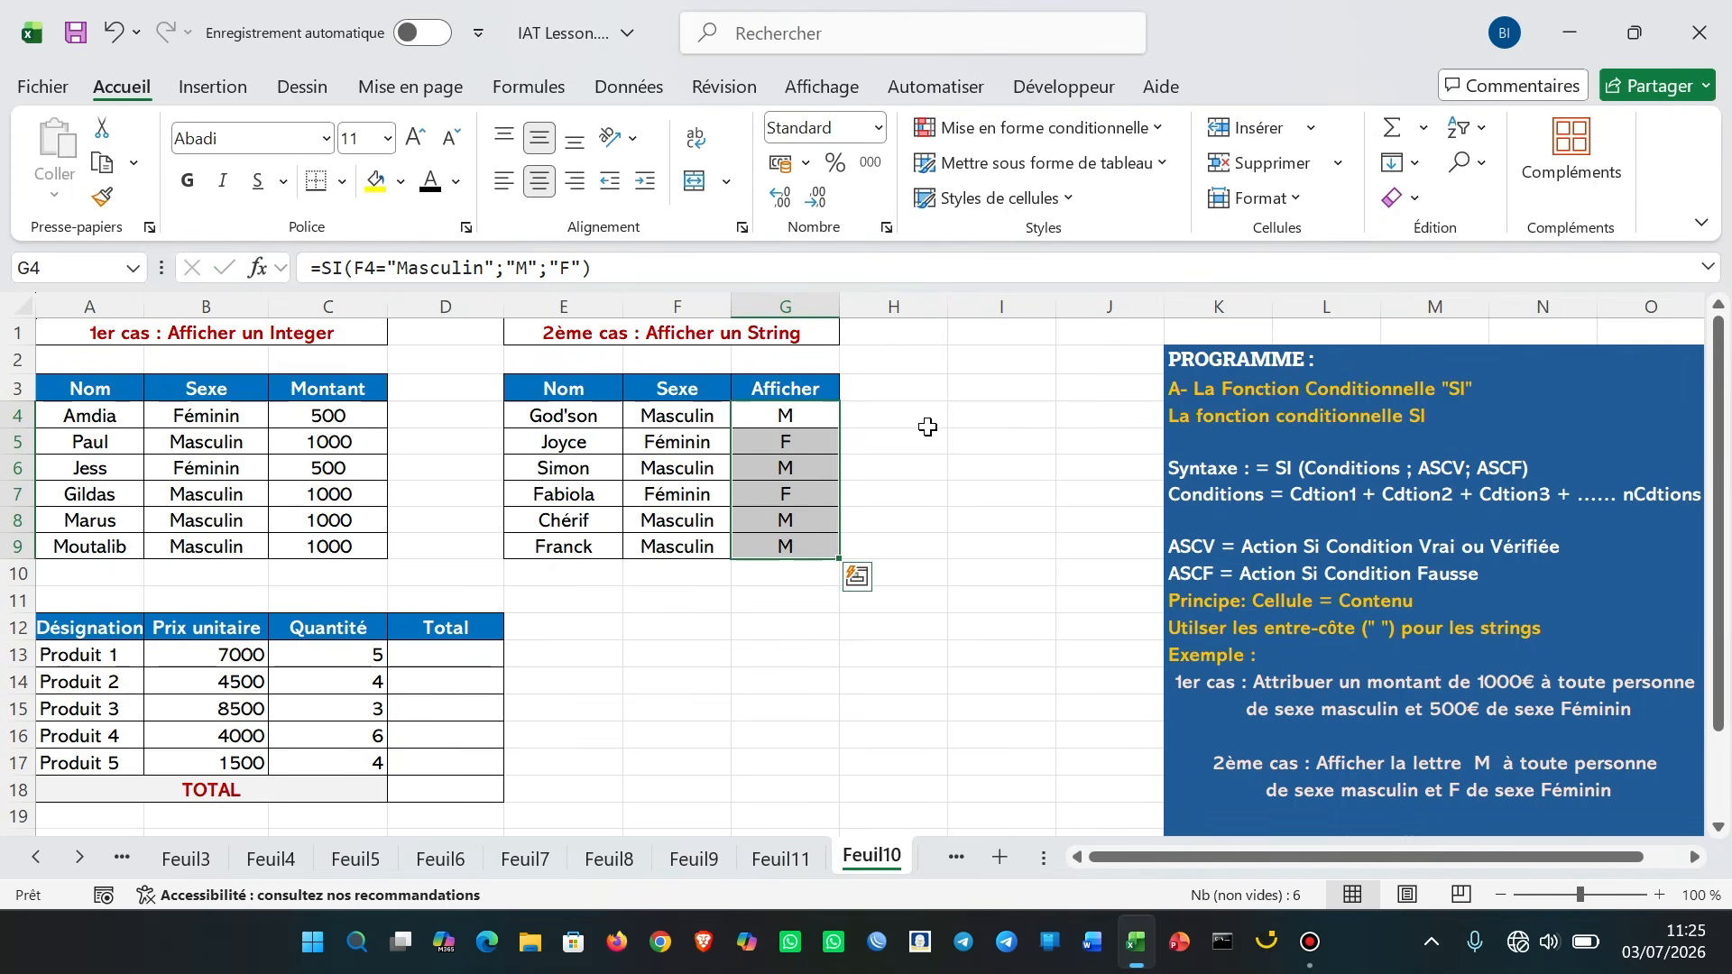
left_click(797, 457)
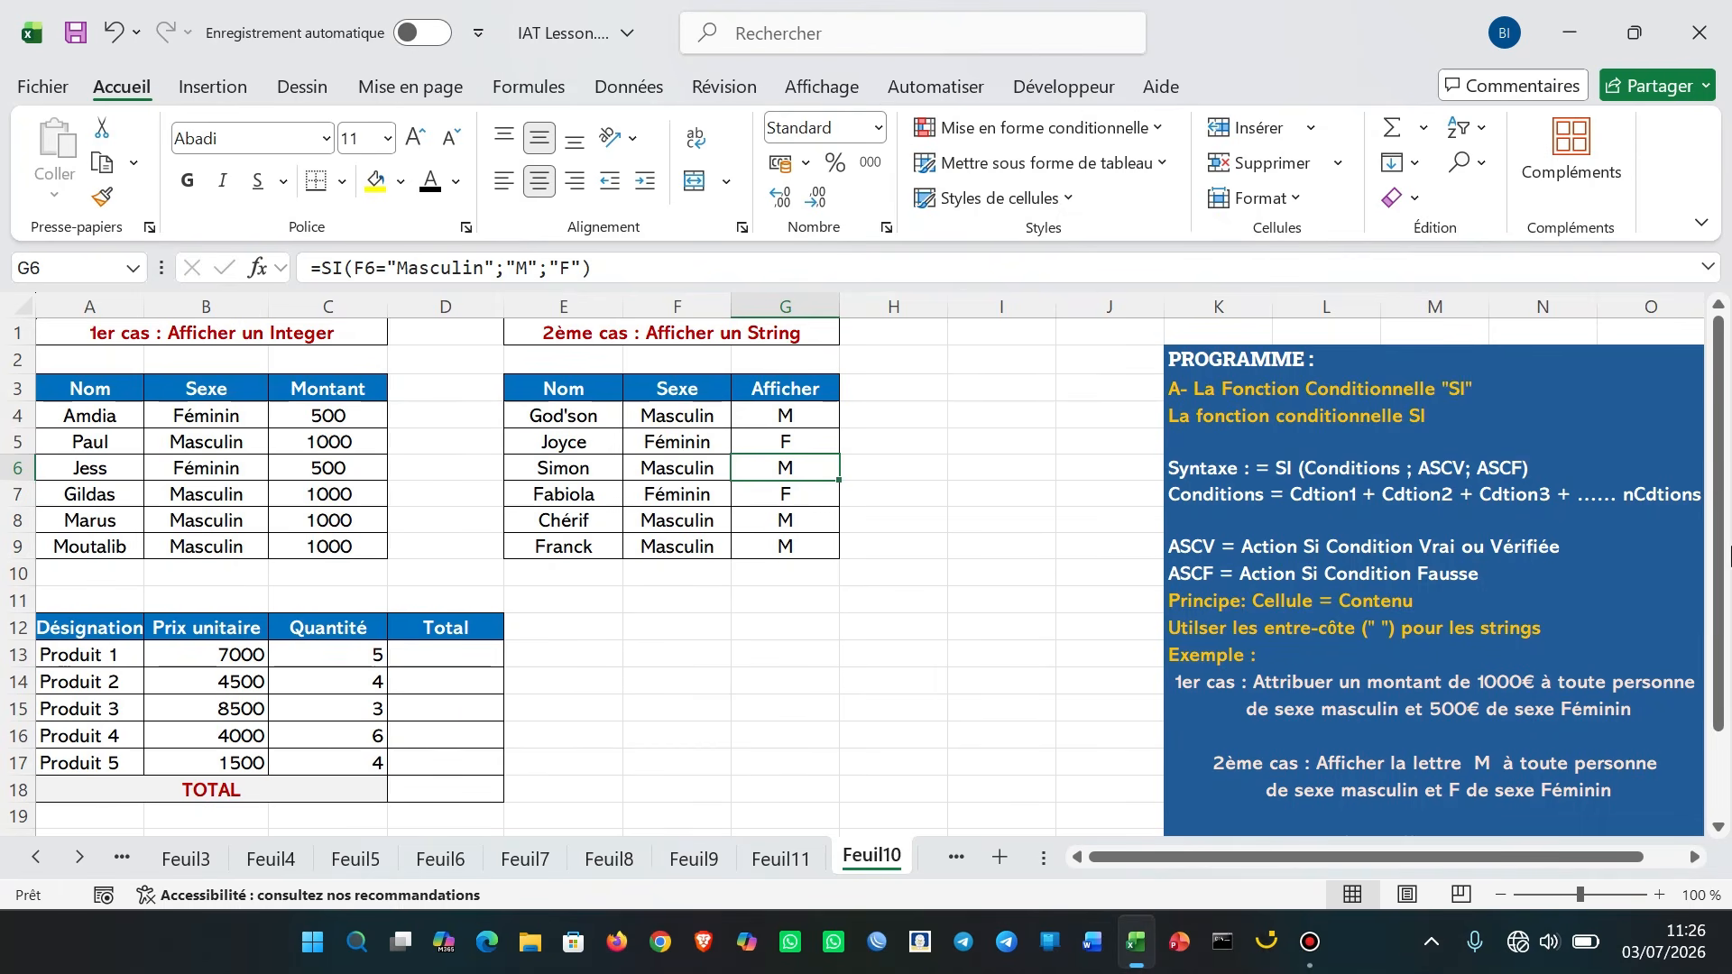
Step: Fill the product table's Total cells D13:D17 with the unit price times quantity formula =B13*C13
left_click_drag(1729, 557, 1722, 653)
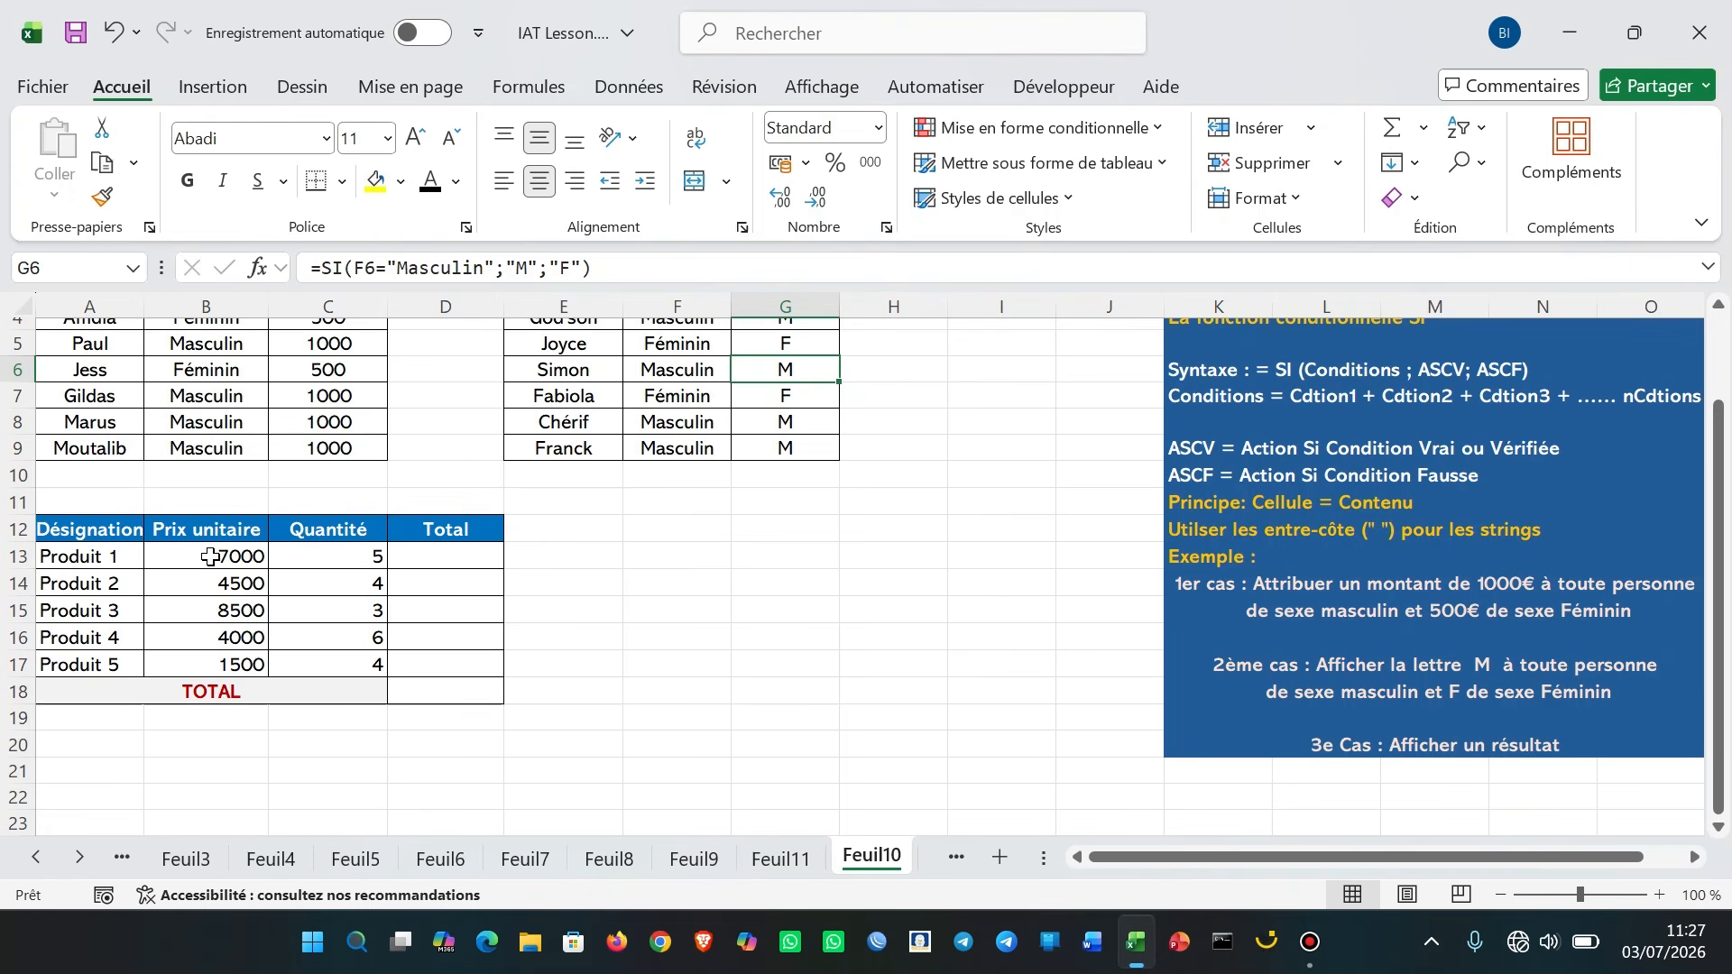
left_click(335, 562)
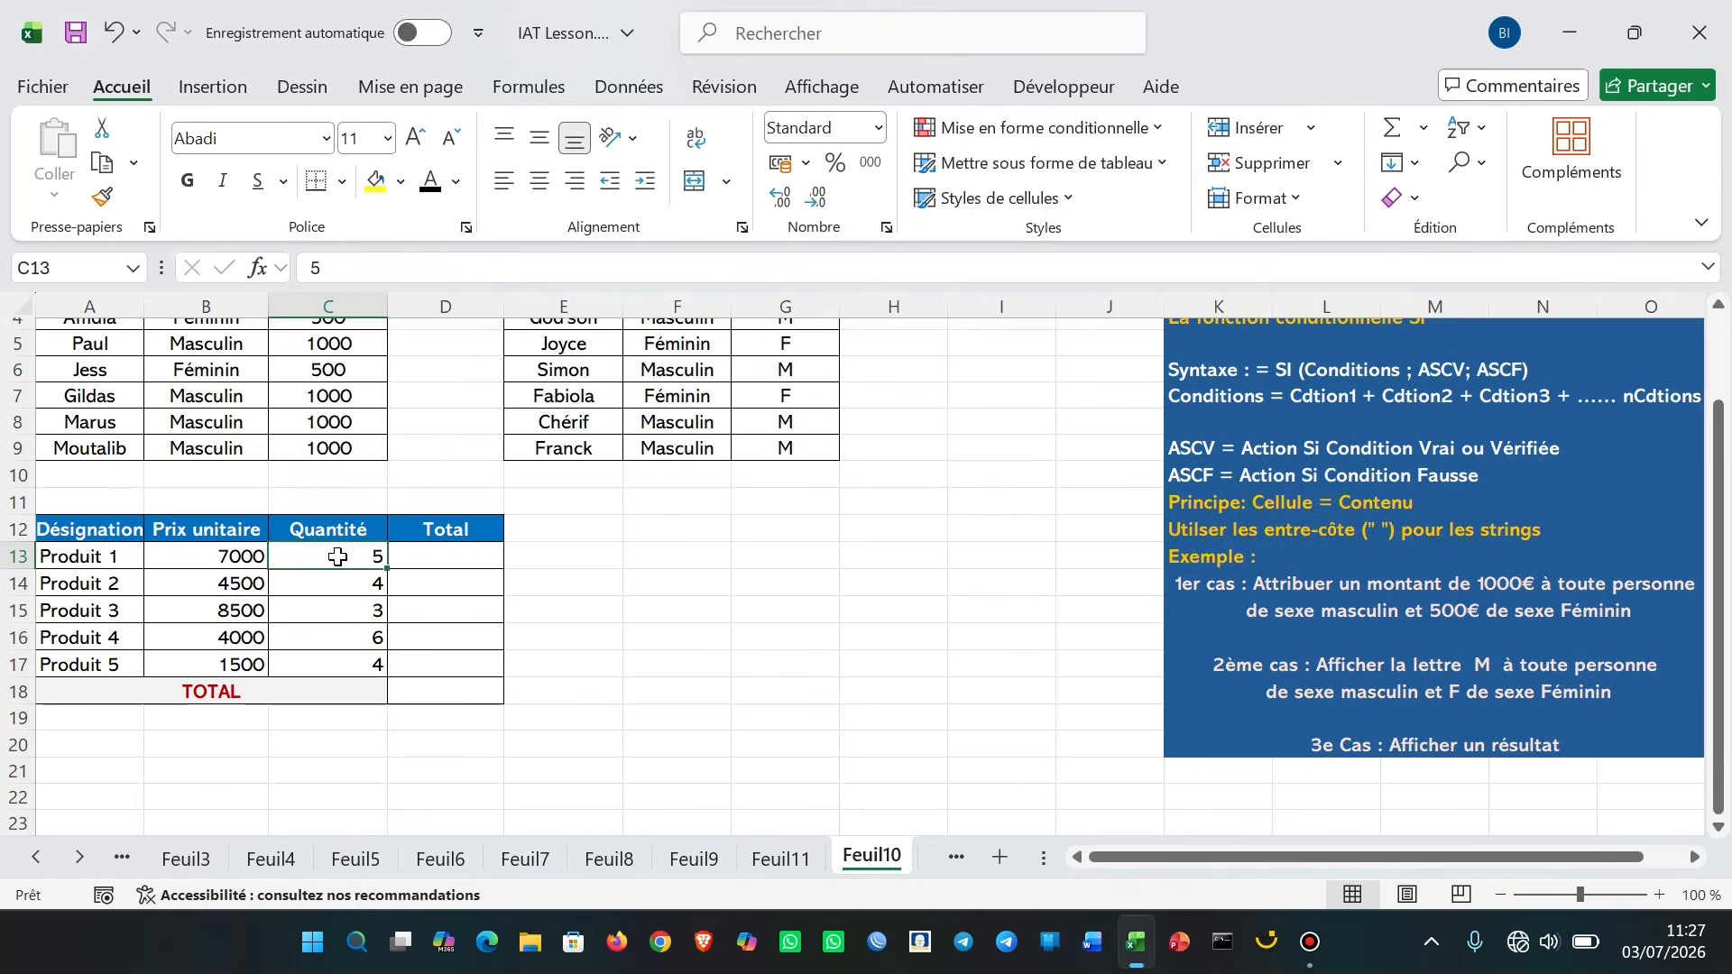
left_click(422, 561)
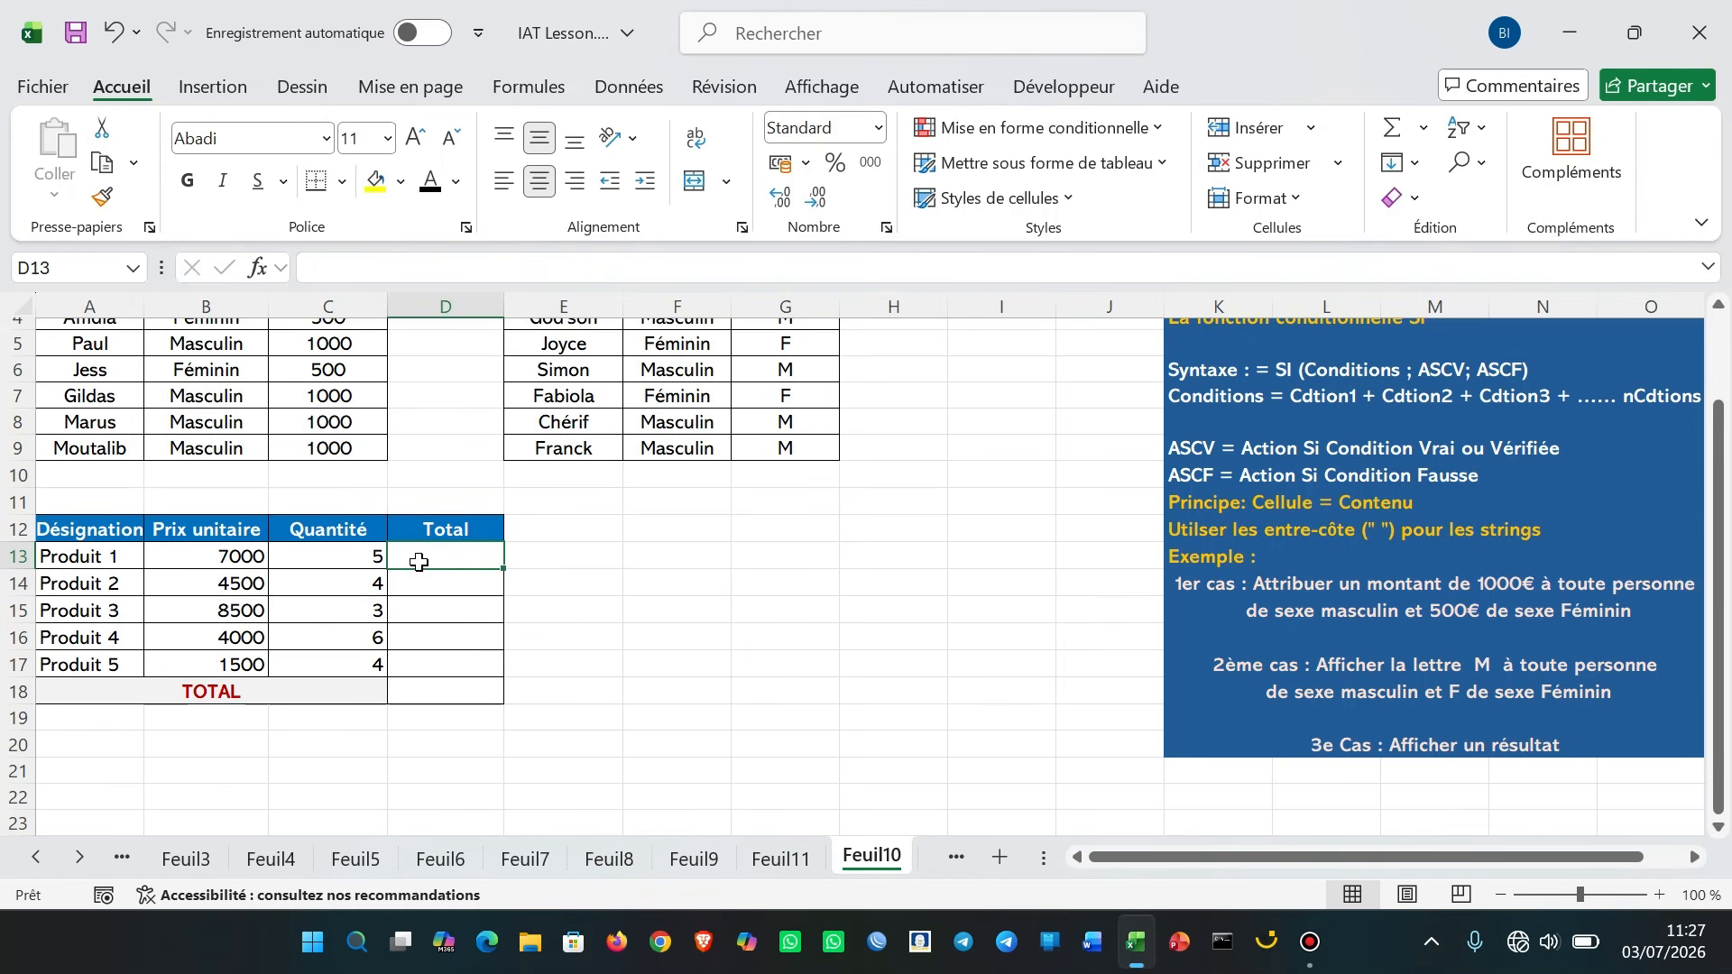
left_click_drag(422, 562, 416, 655)
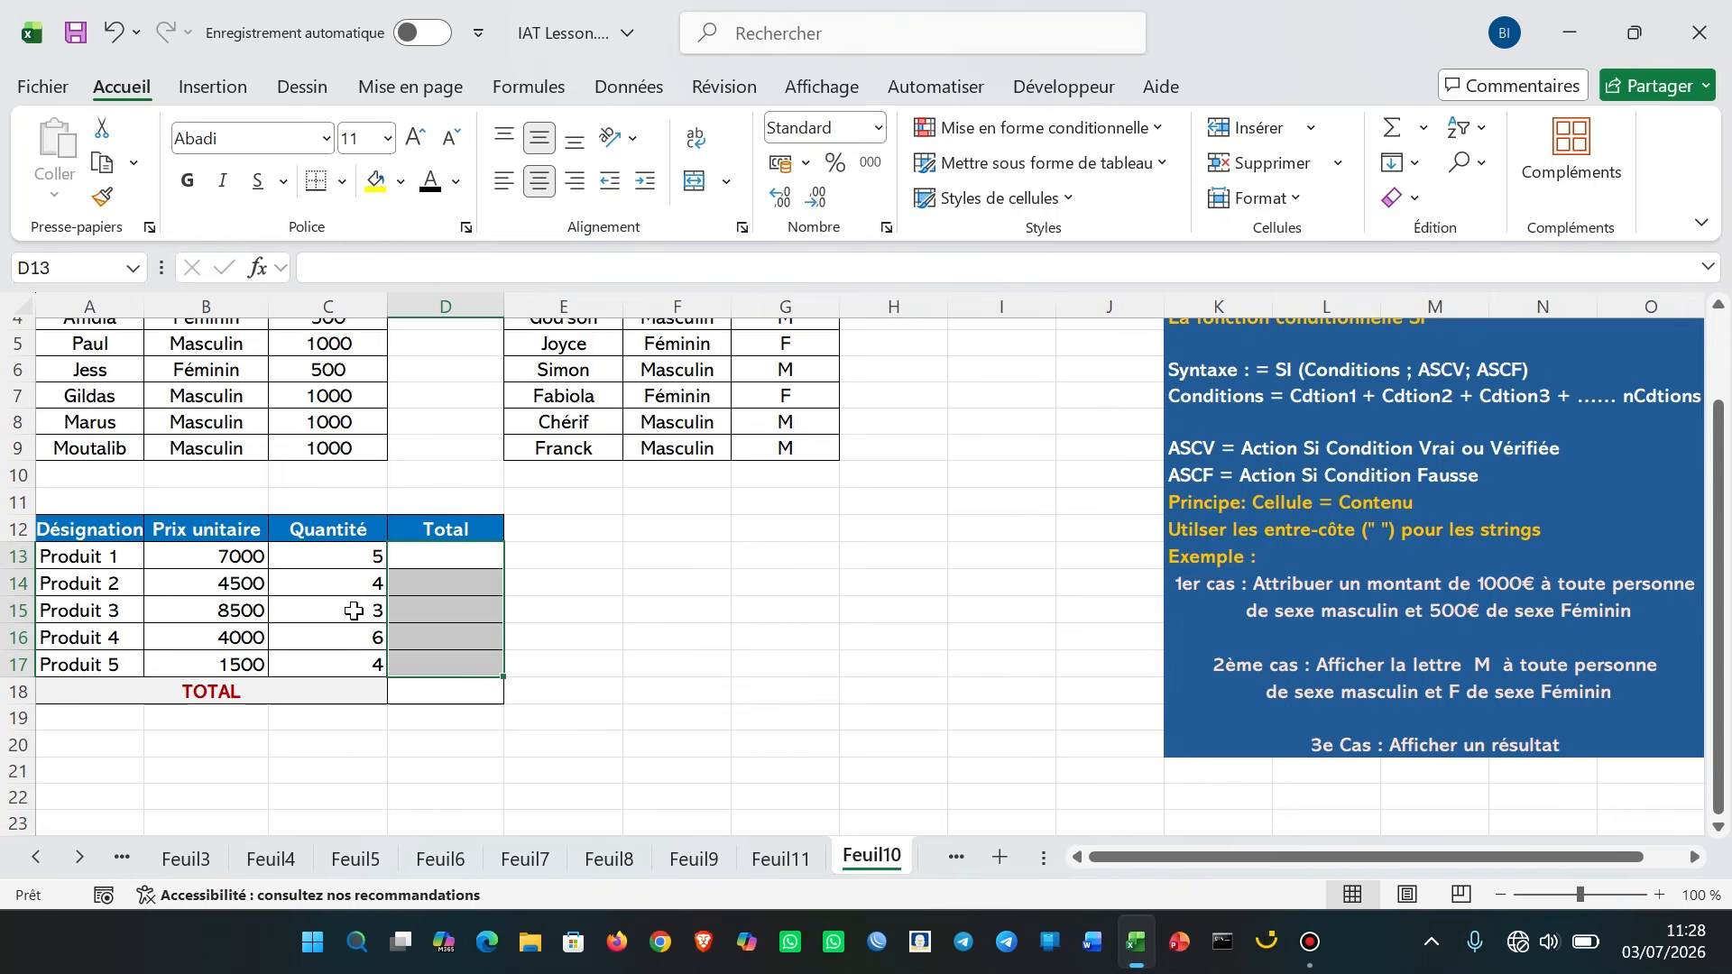
left_click(454, 565)
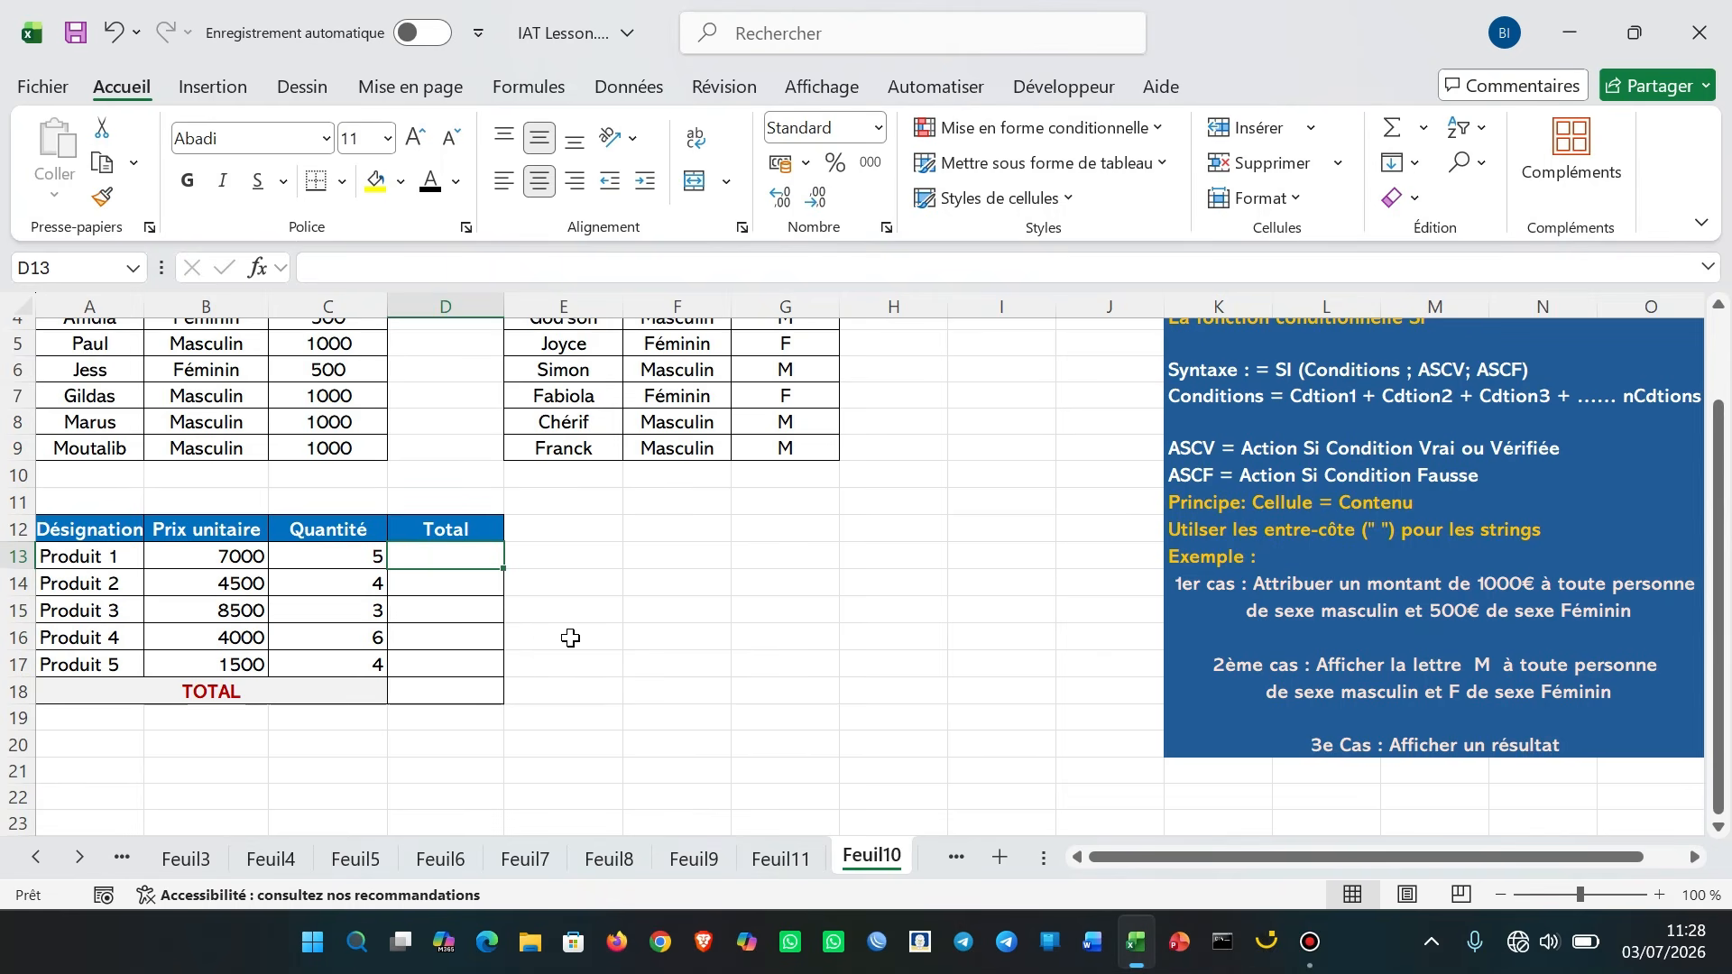
left_click(567, 636)
left_click_drag(454, 560, 443, 661)
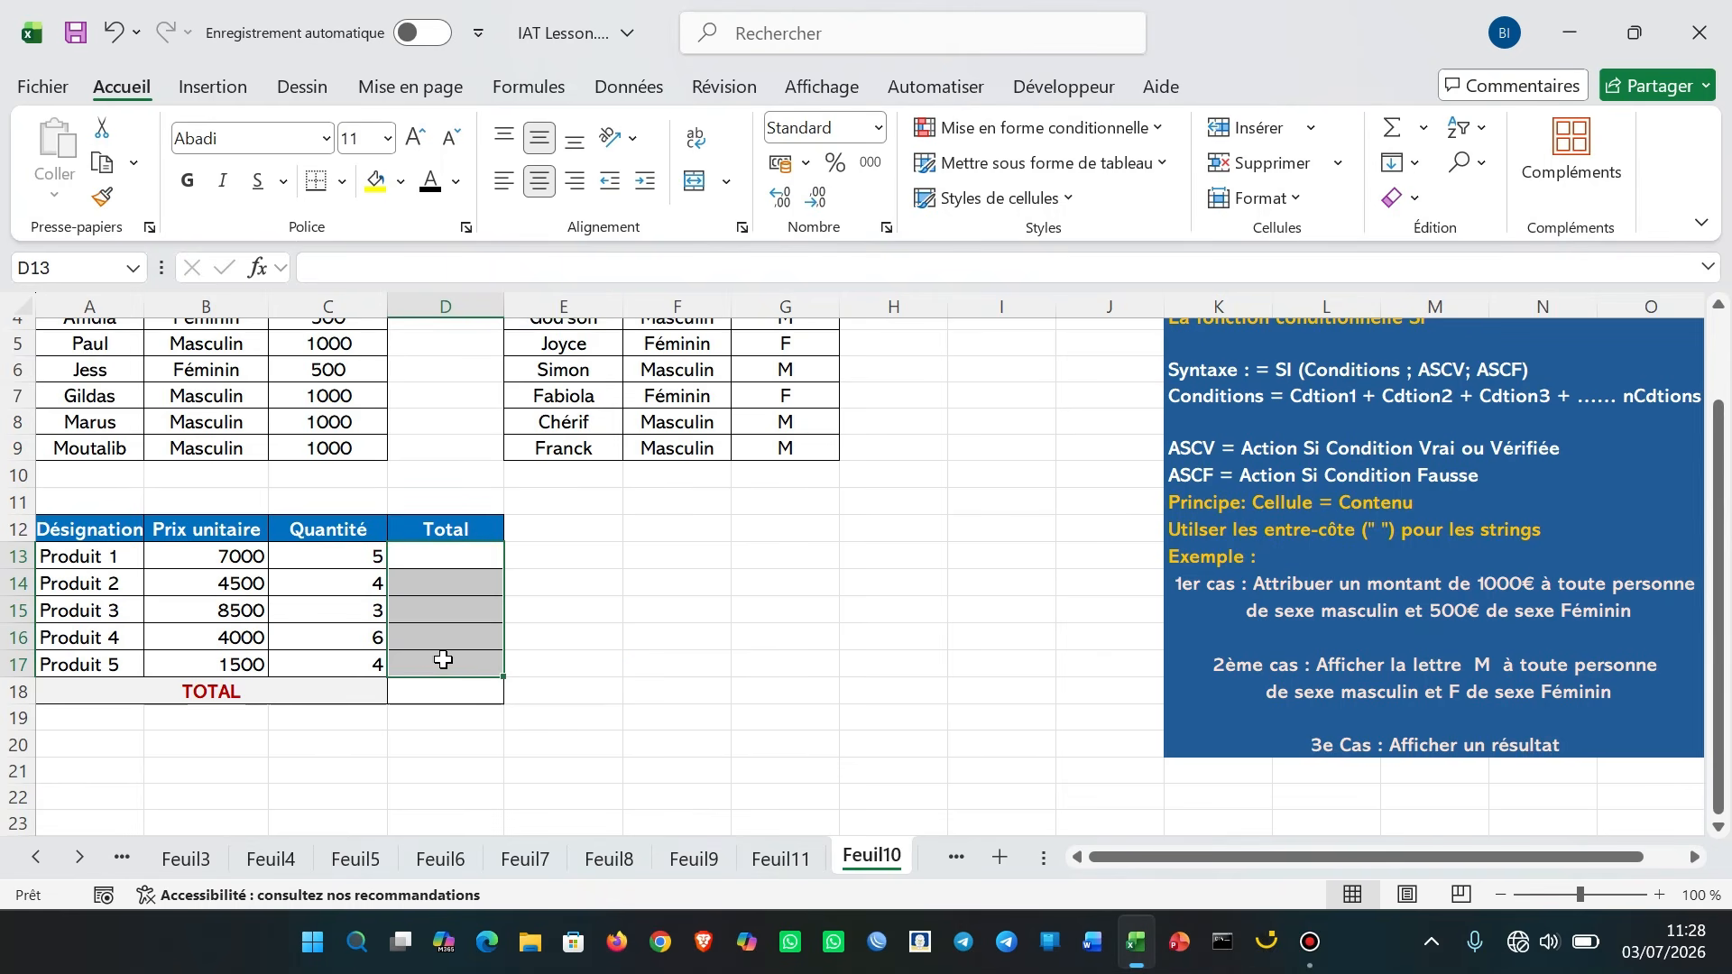
type("=")
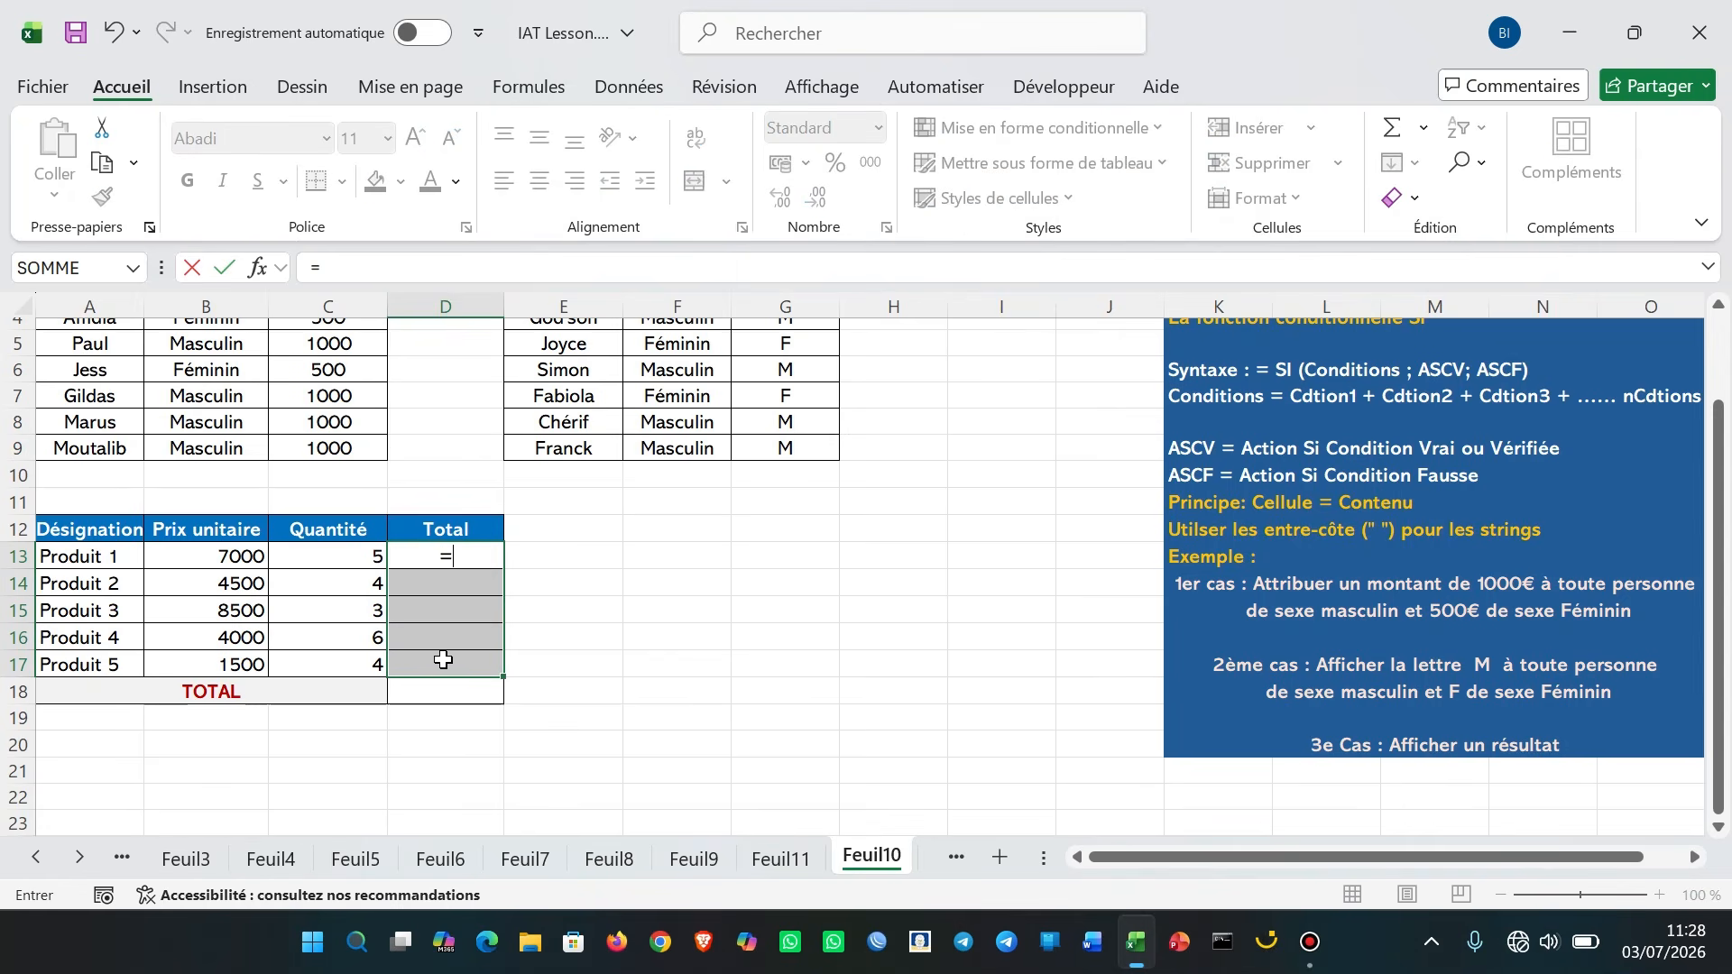
left_click(206, 556)
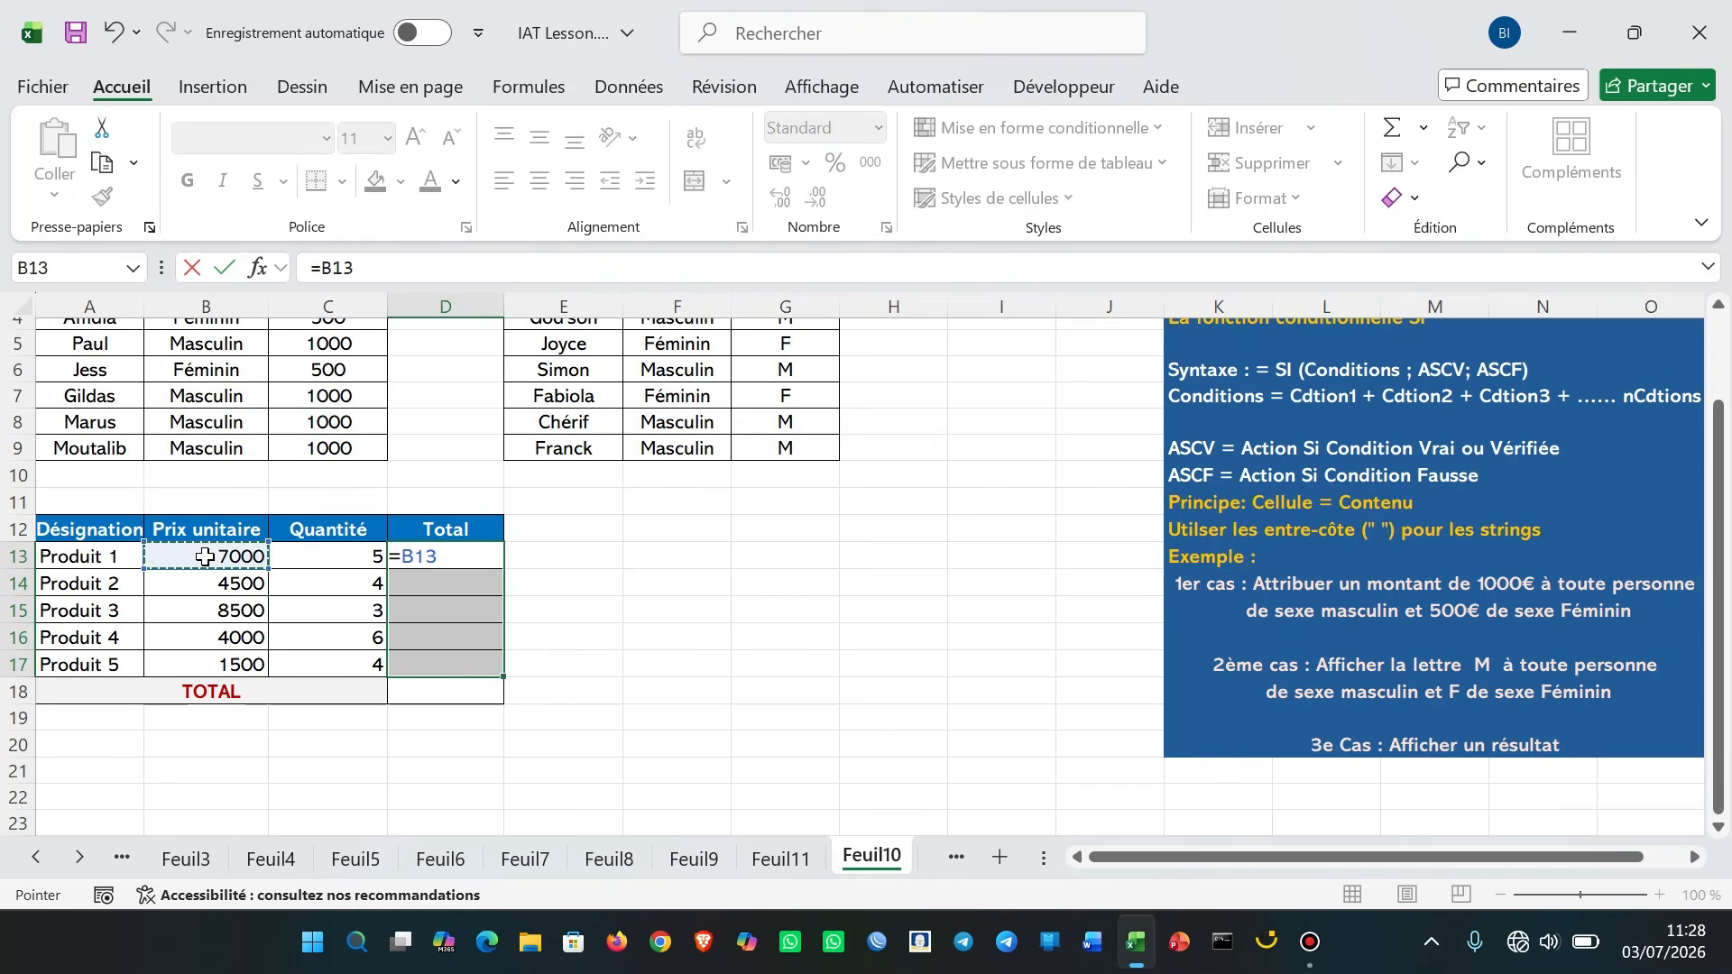
type("*")
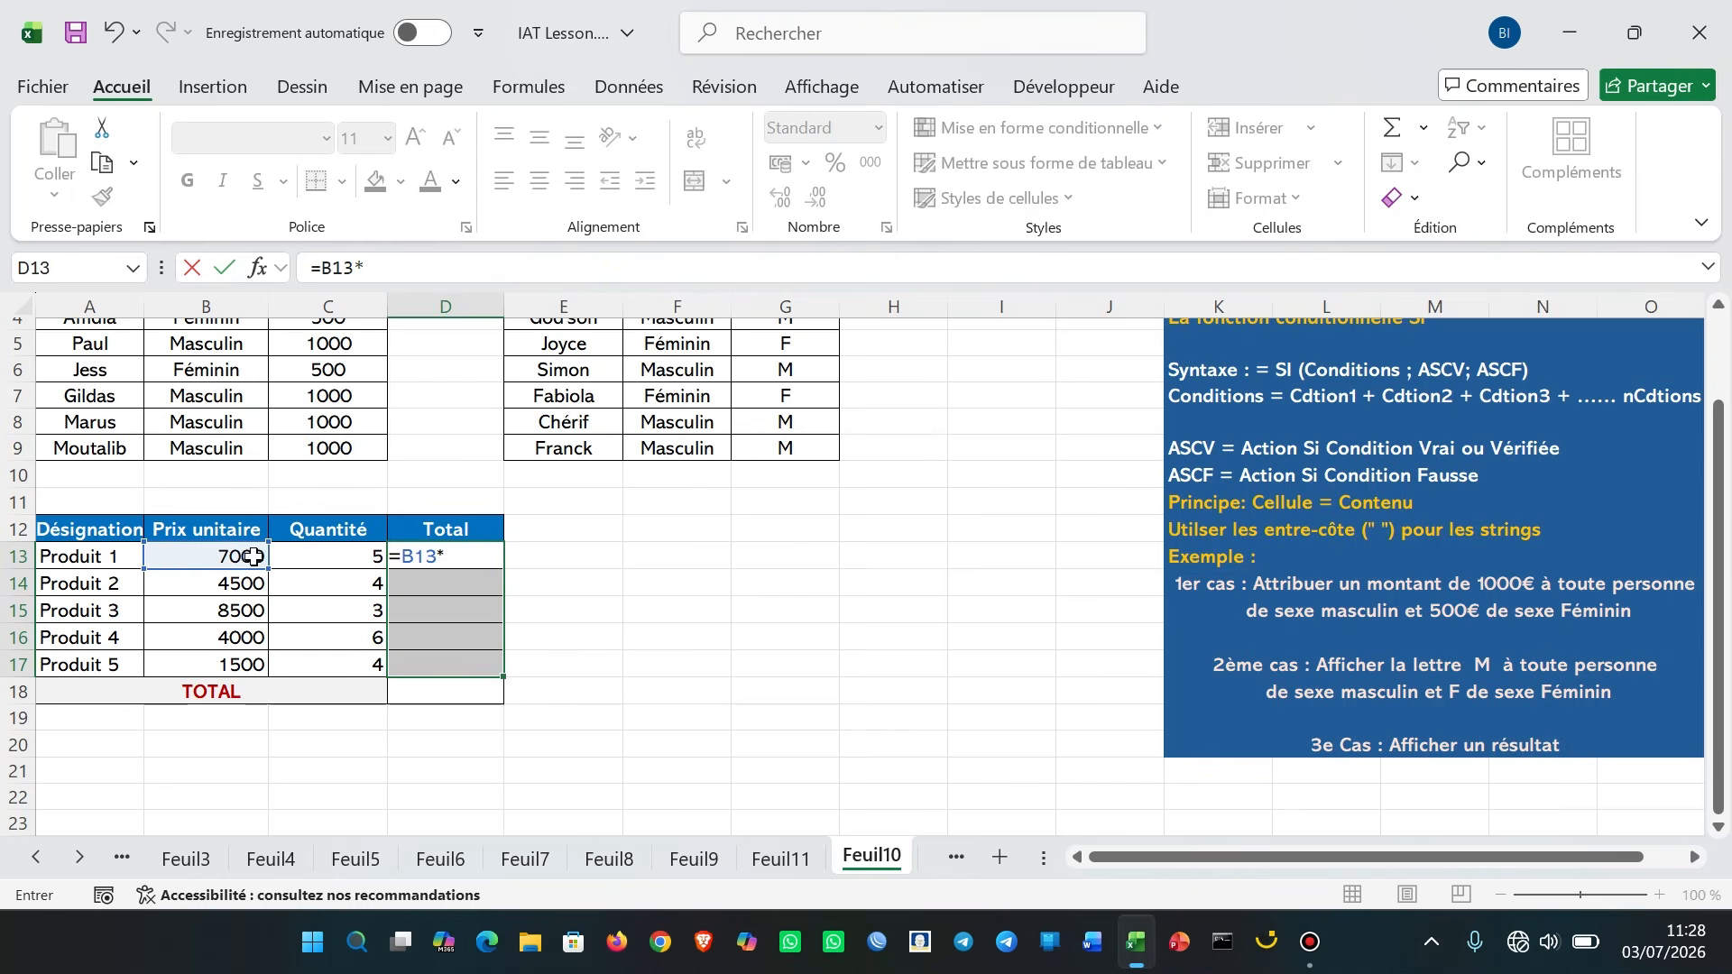
left_click(316, 558)
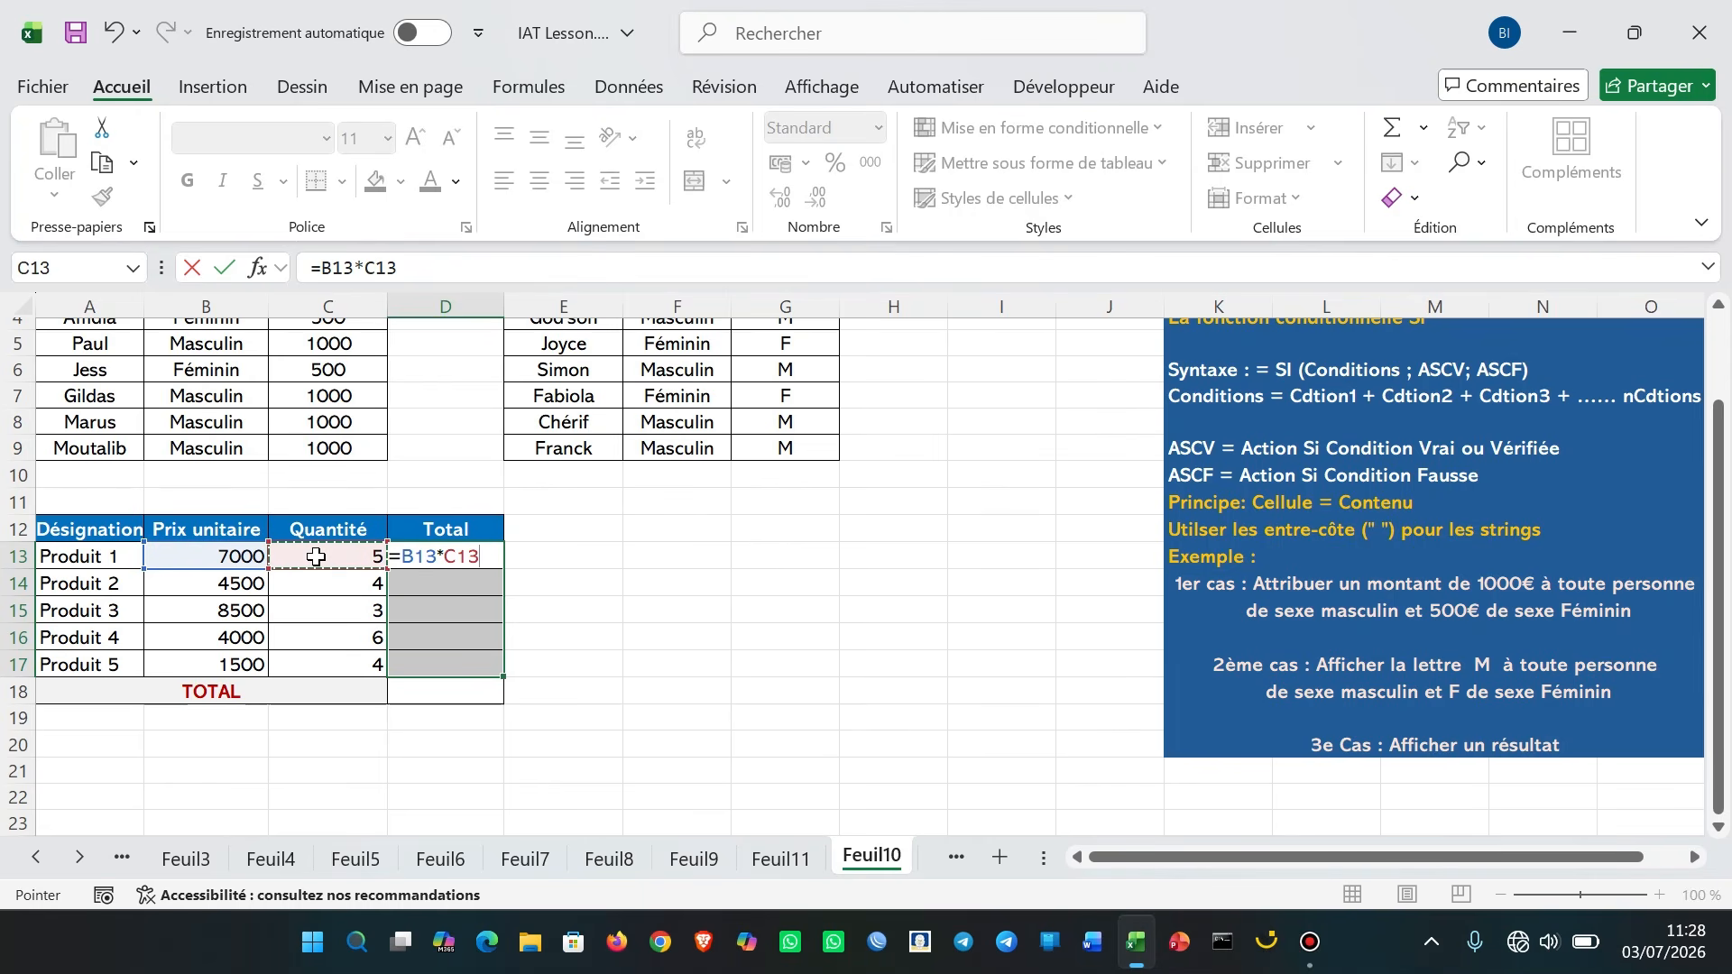
key("ctrl+Return")
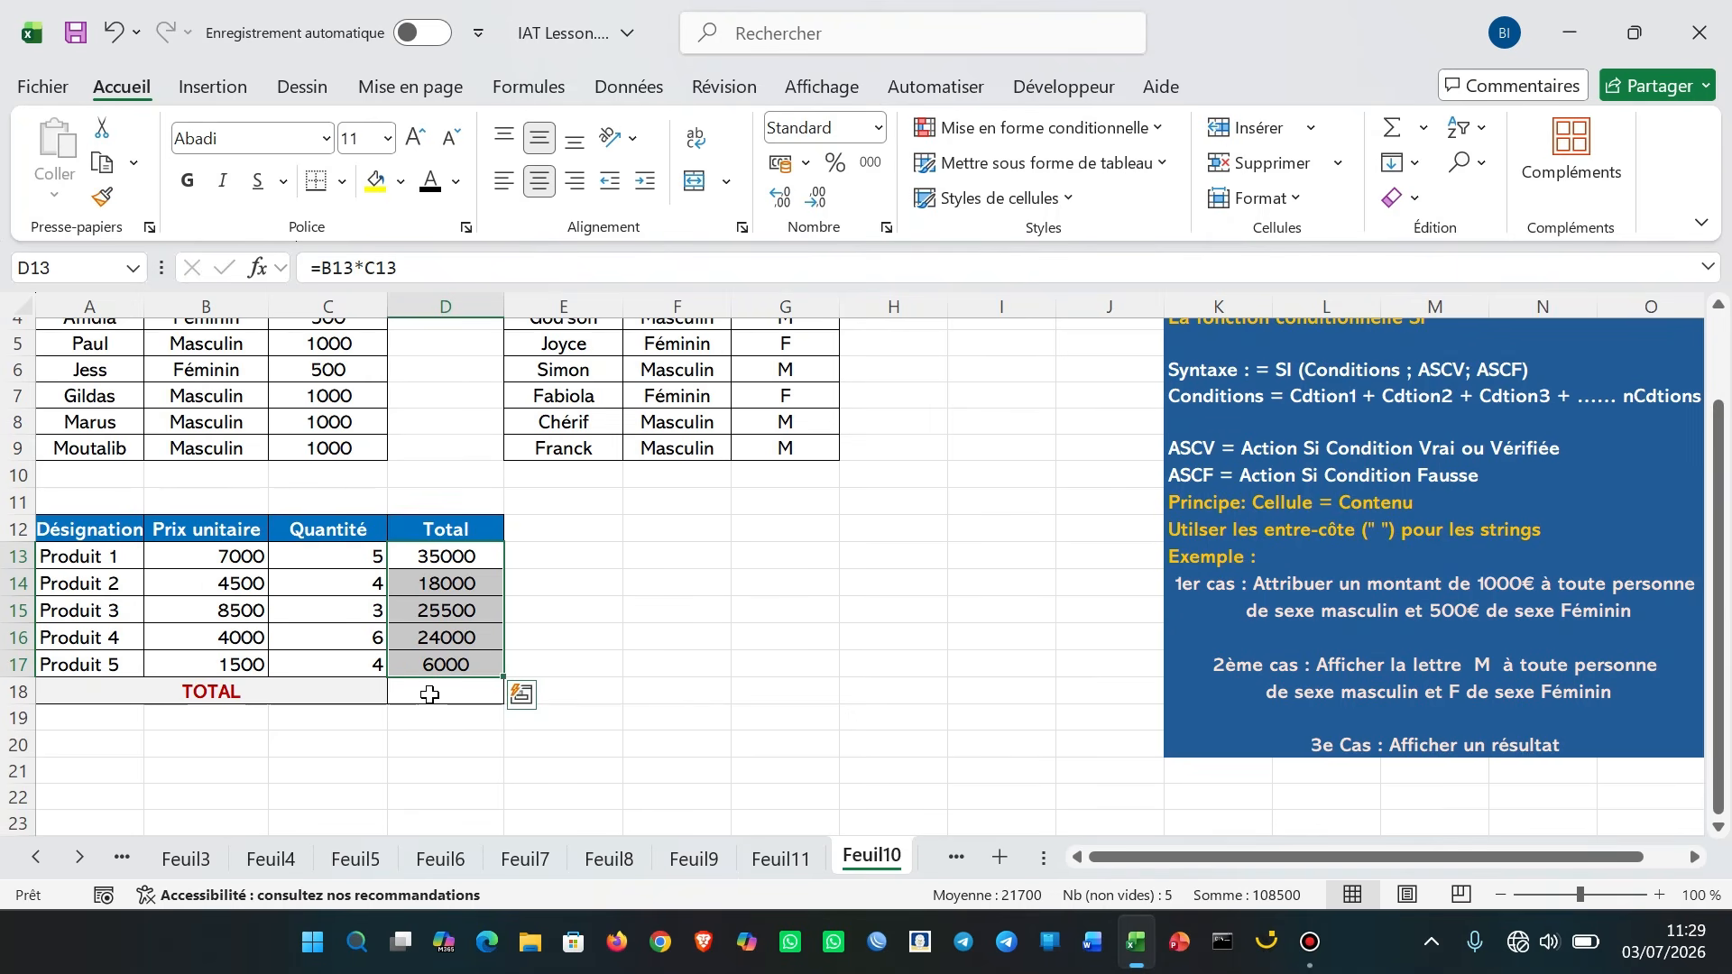
left_click(431, 695)
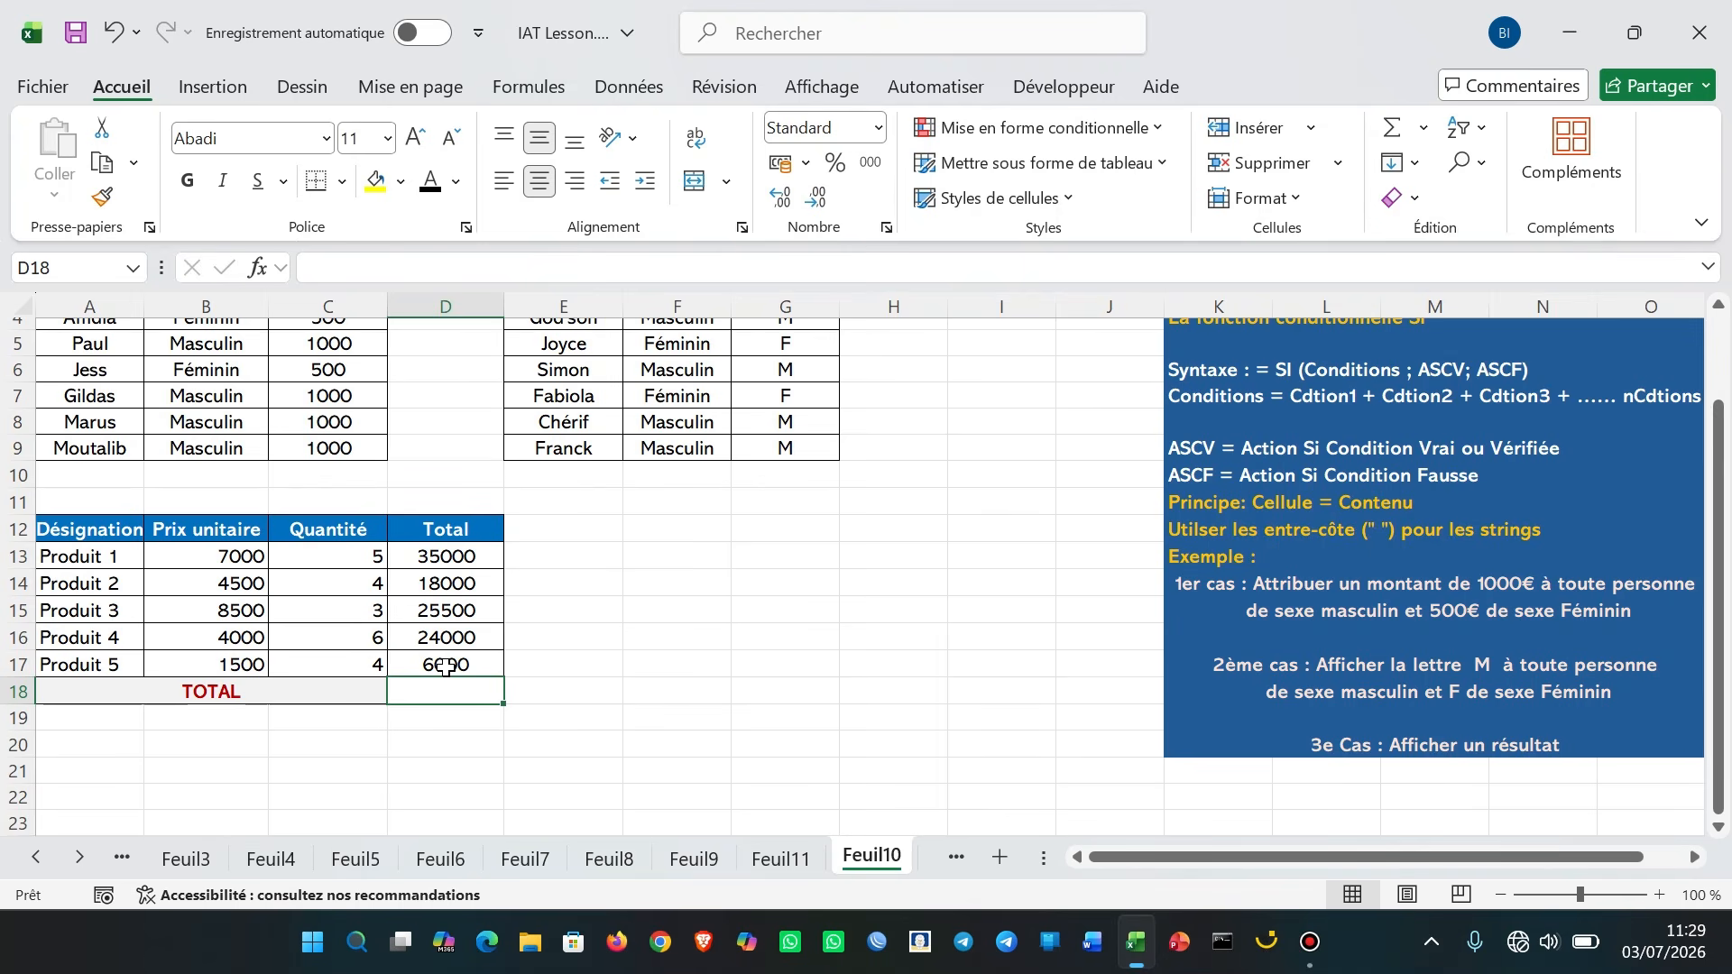
type("=so")
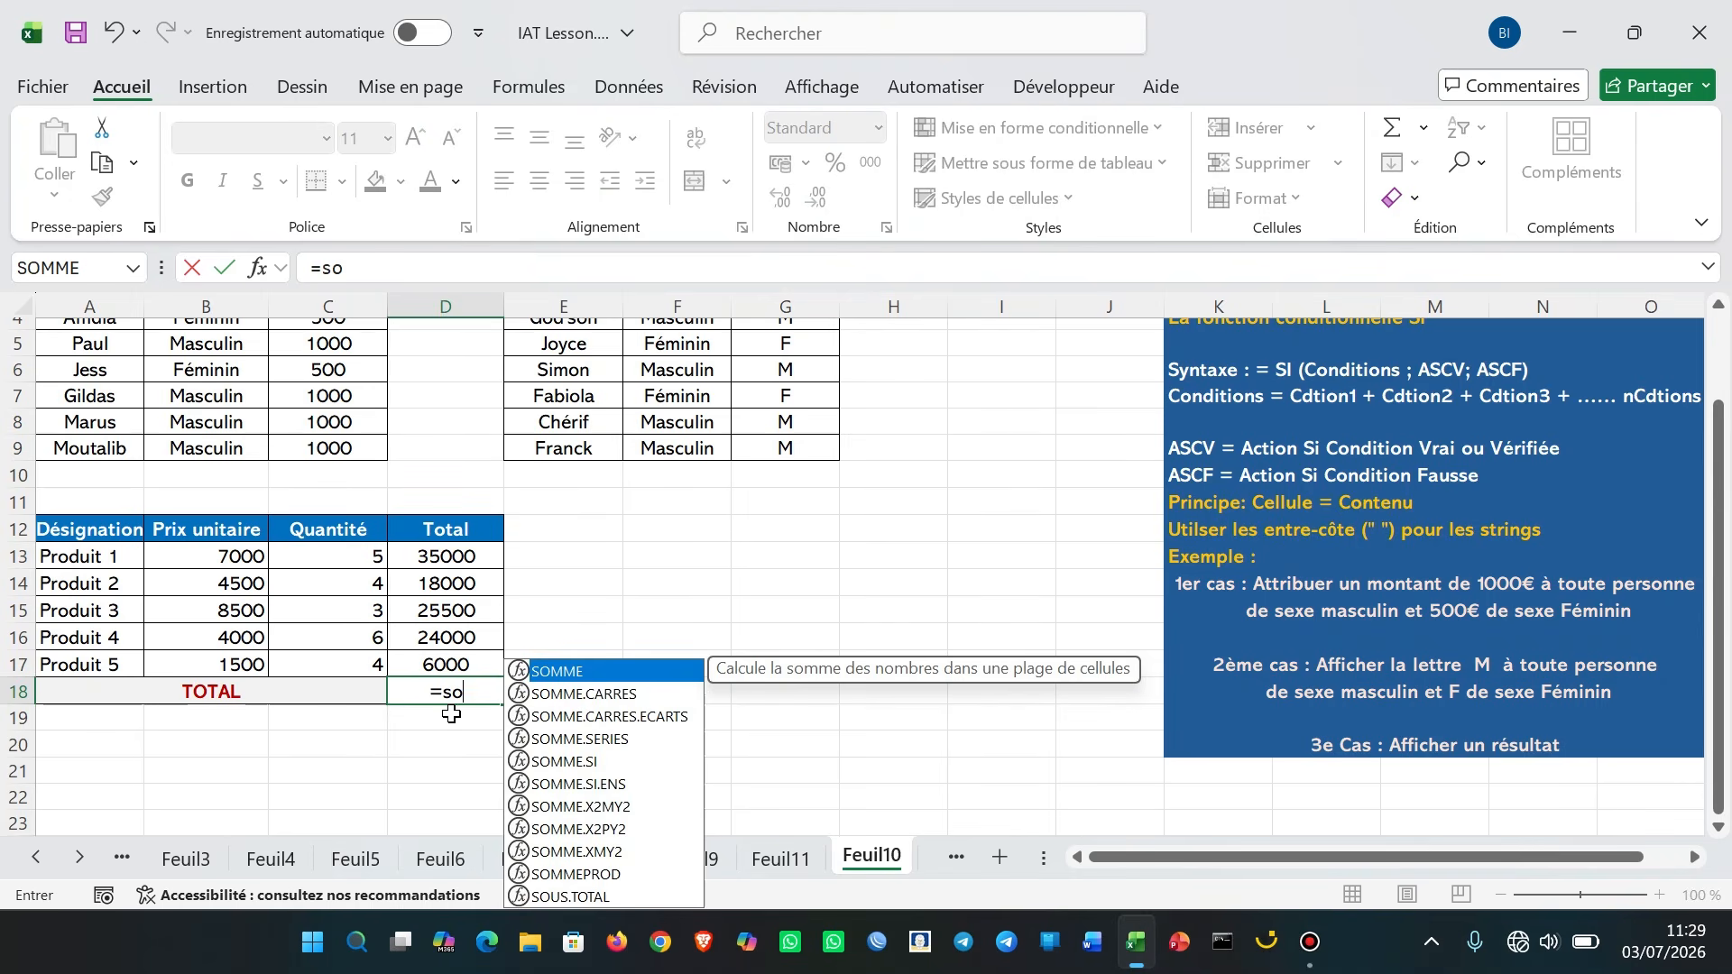
key("BackSpace")
key("BackSpace")
key("BackSpace")
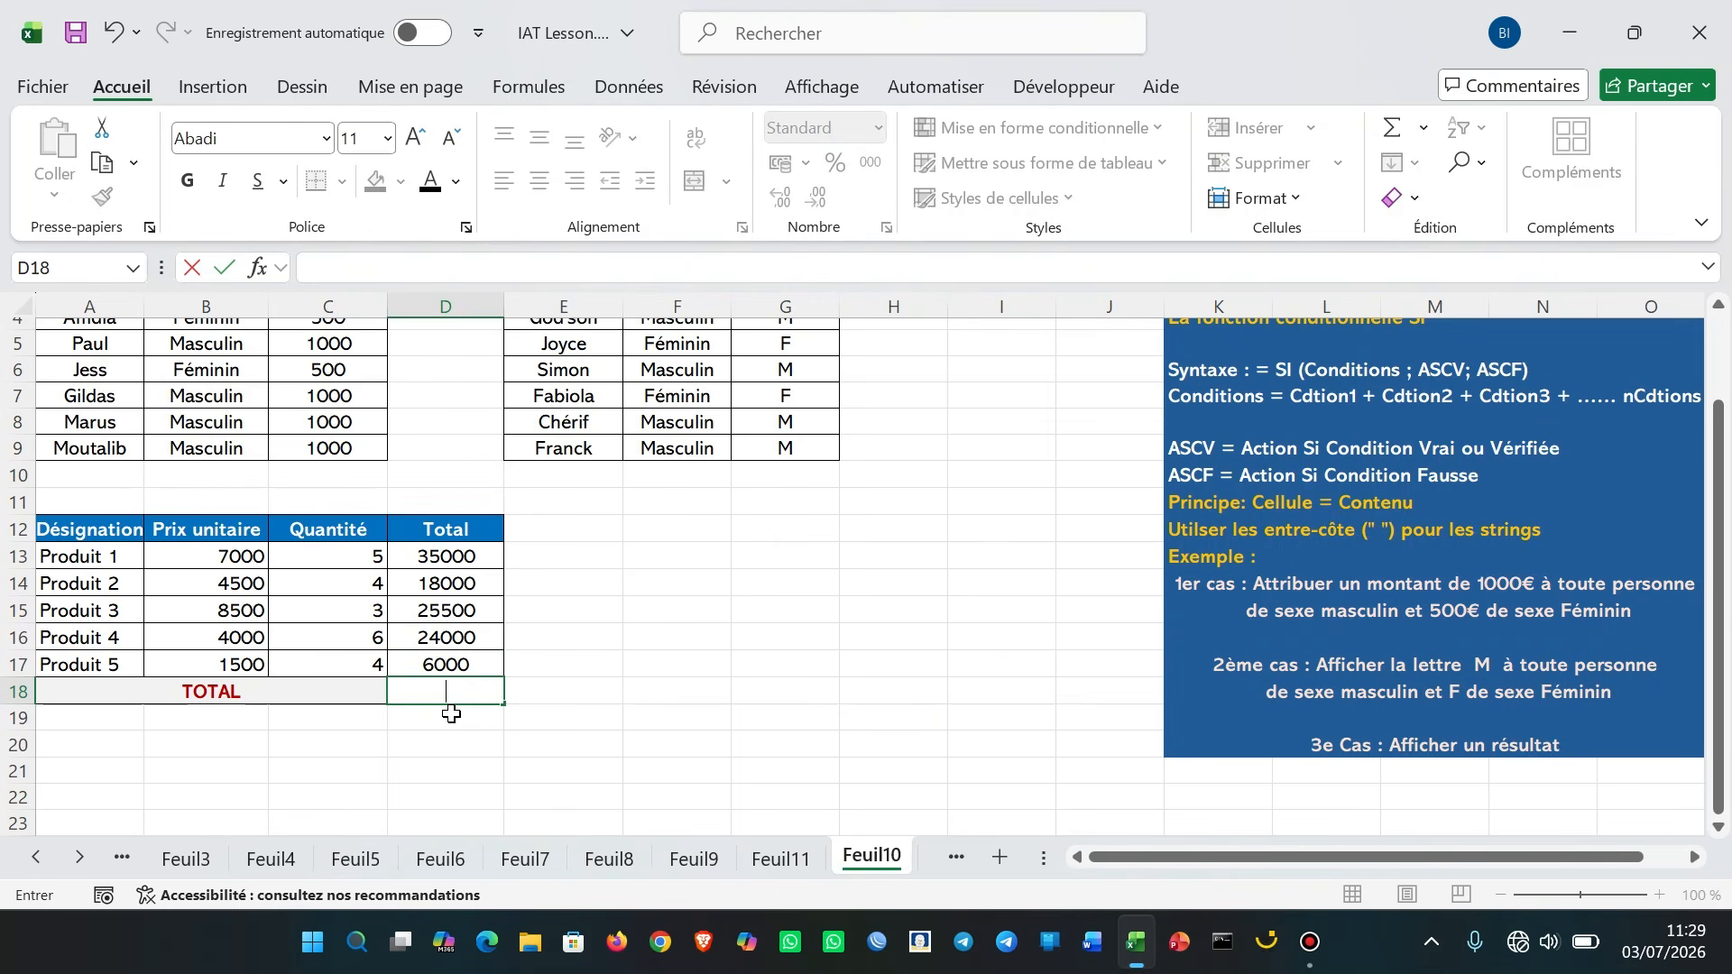
key("Escape")
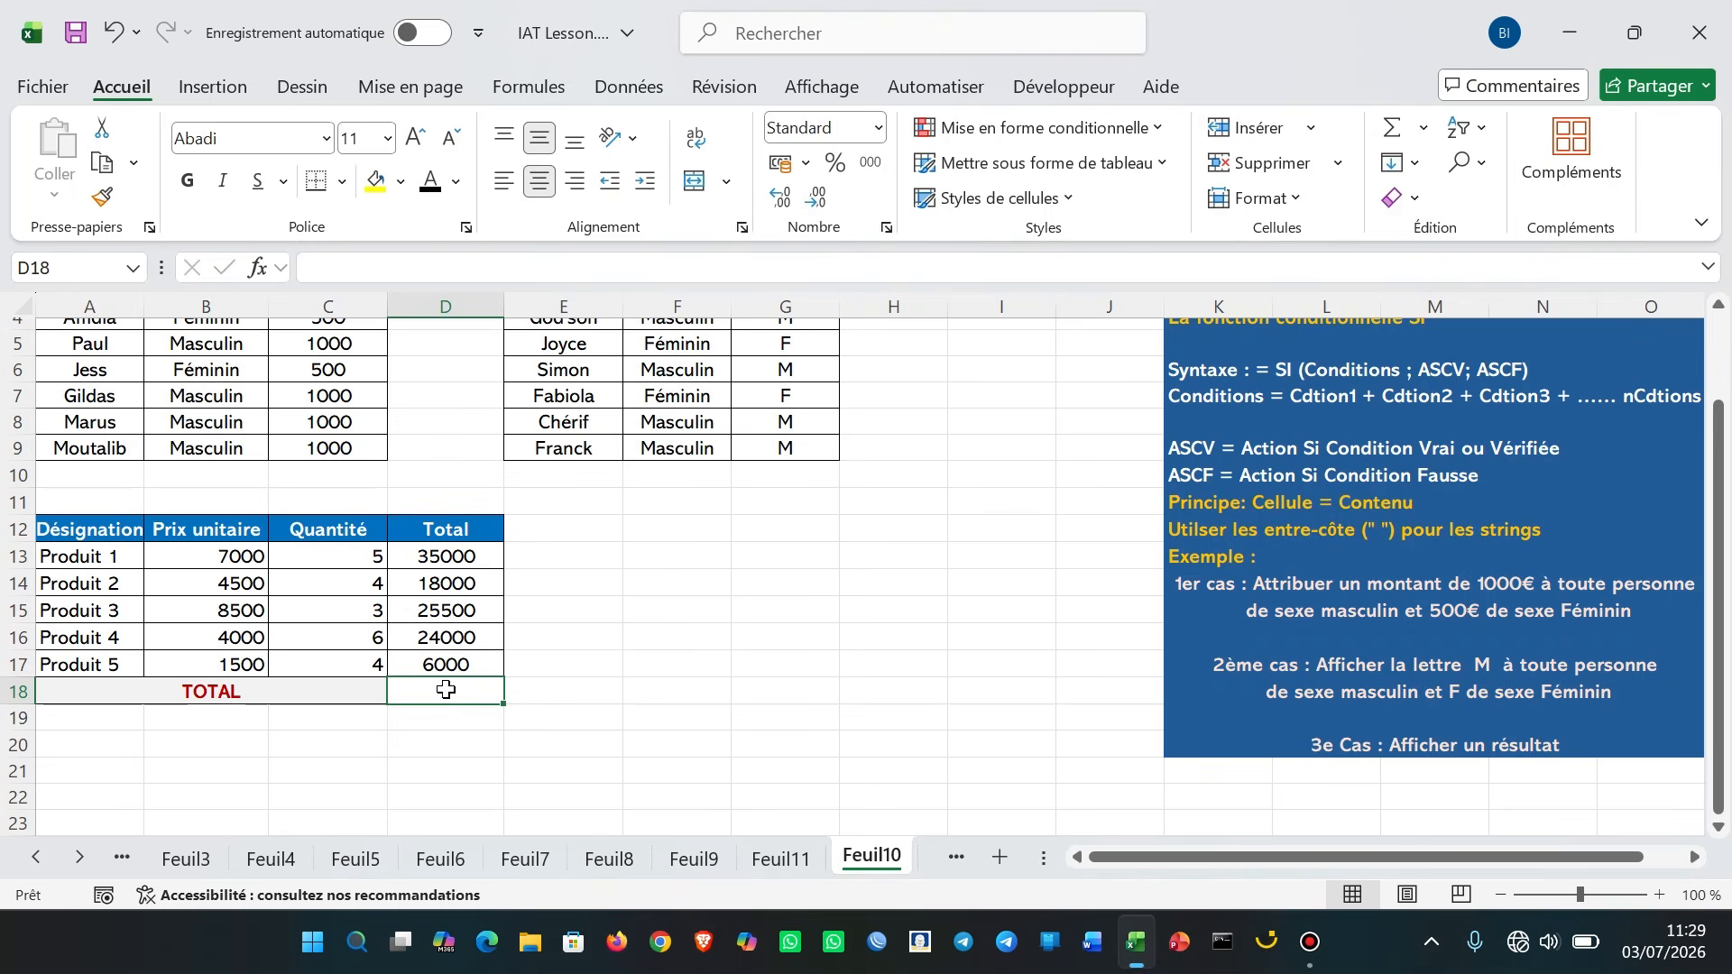
Step: Insert an automatic SOMME of D13:D17 in the TOTAL row's cell D18
key("alt+equal")
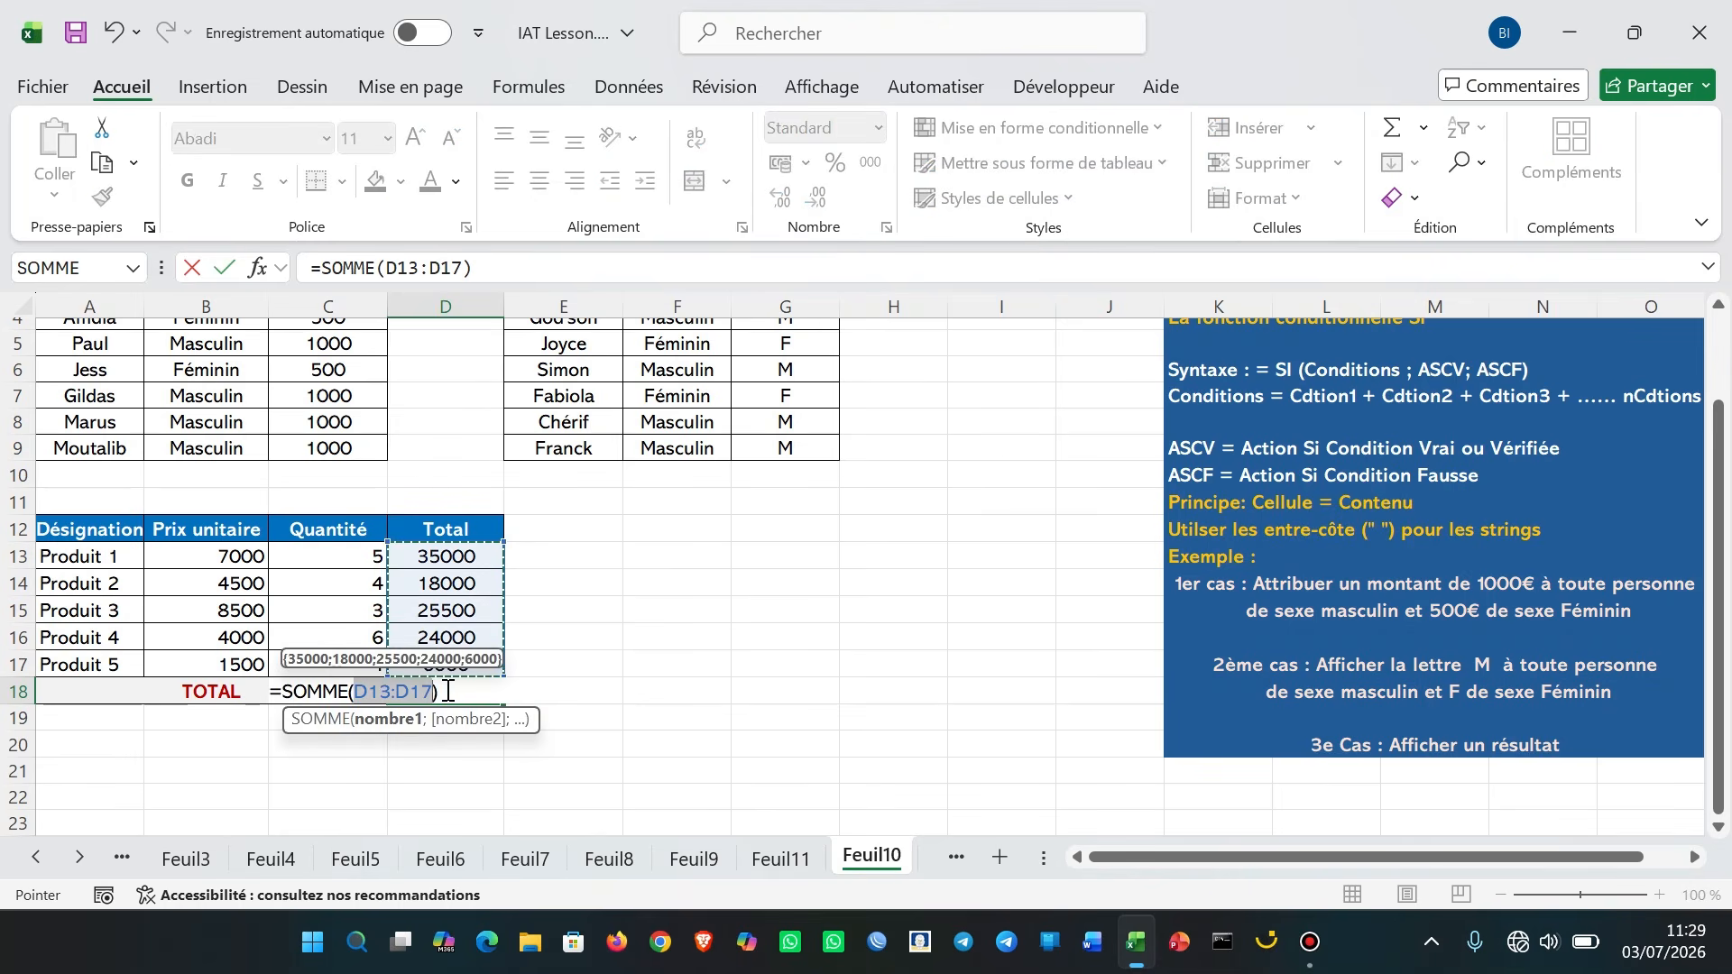
key("Return")
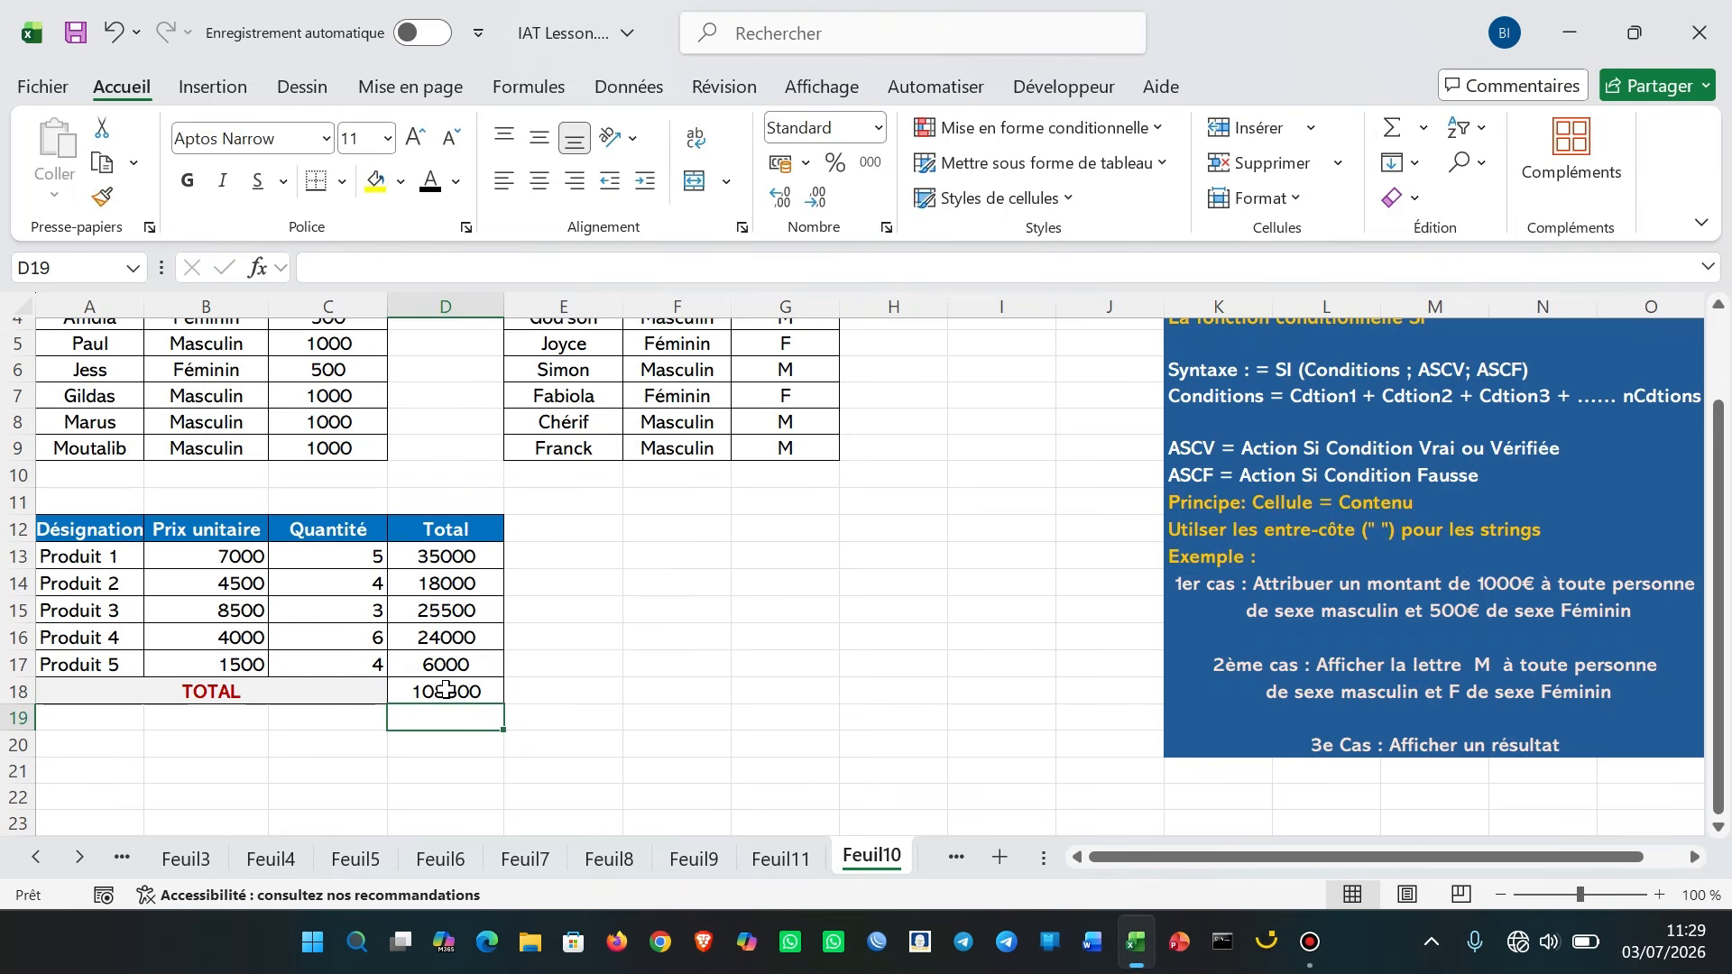
left_click(592, 691)
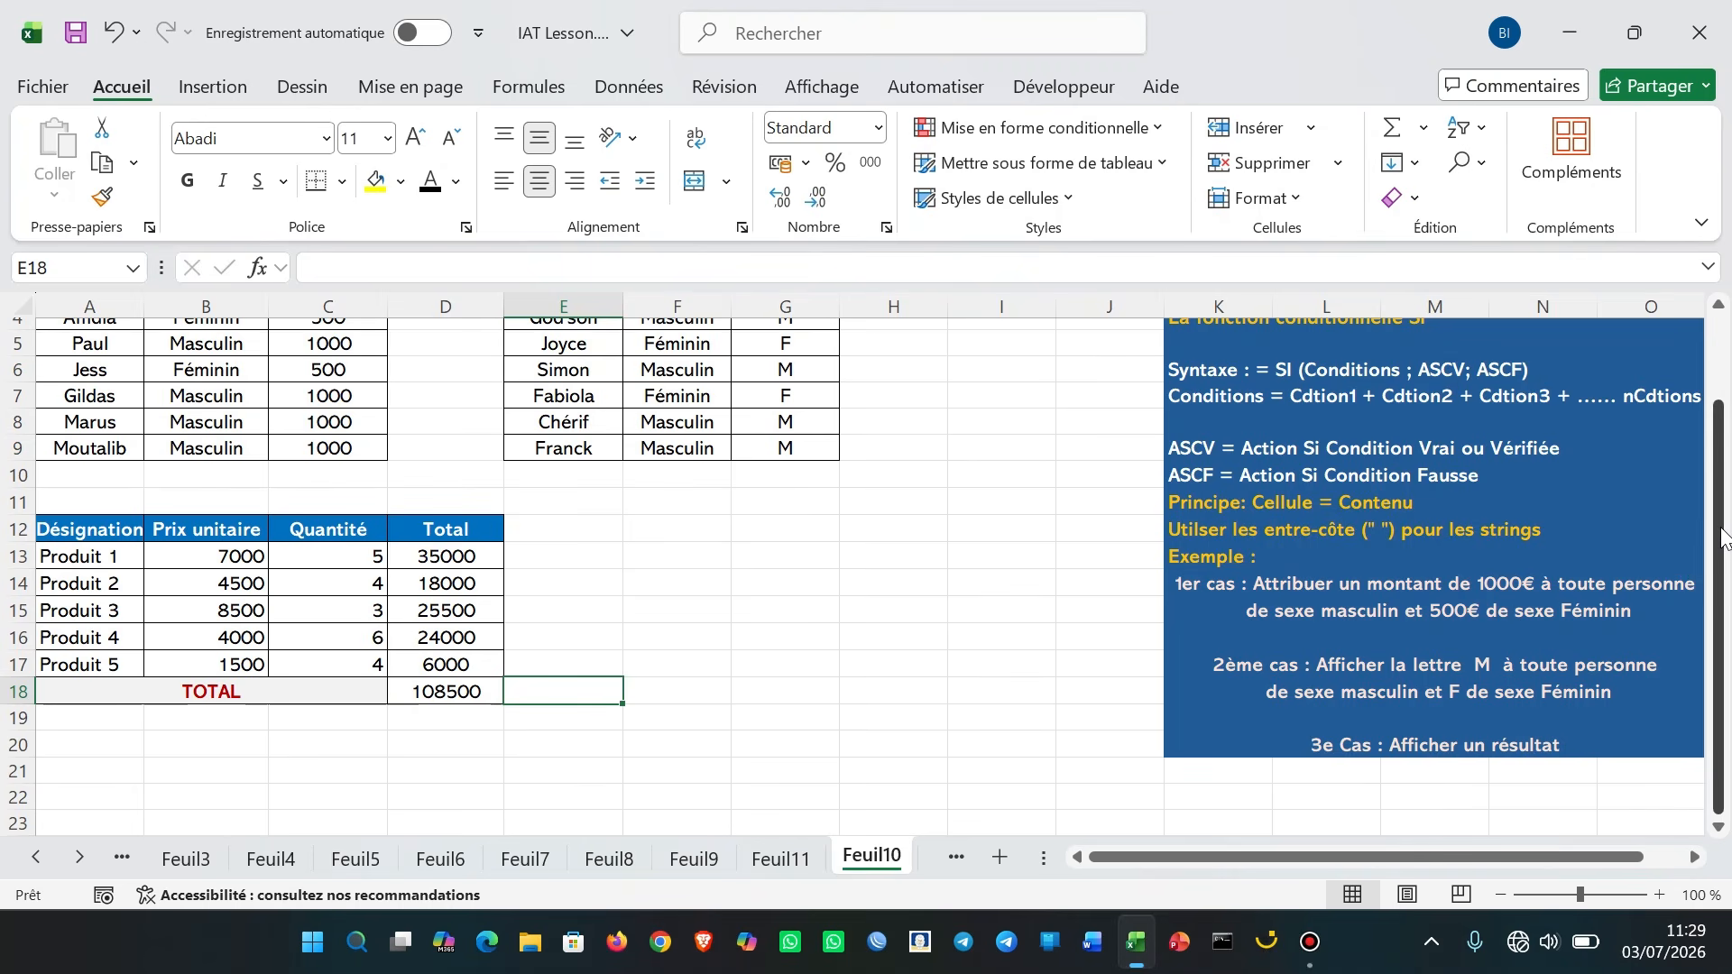
left_click_drag(1723, 538, 1719, 431)
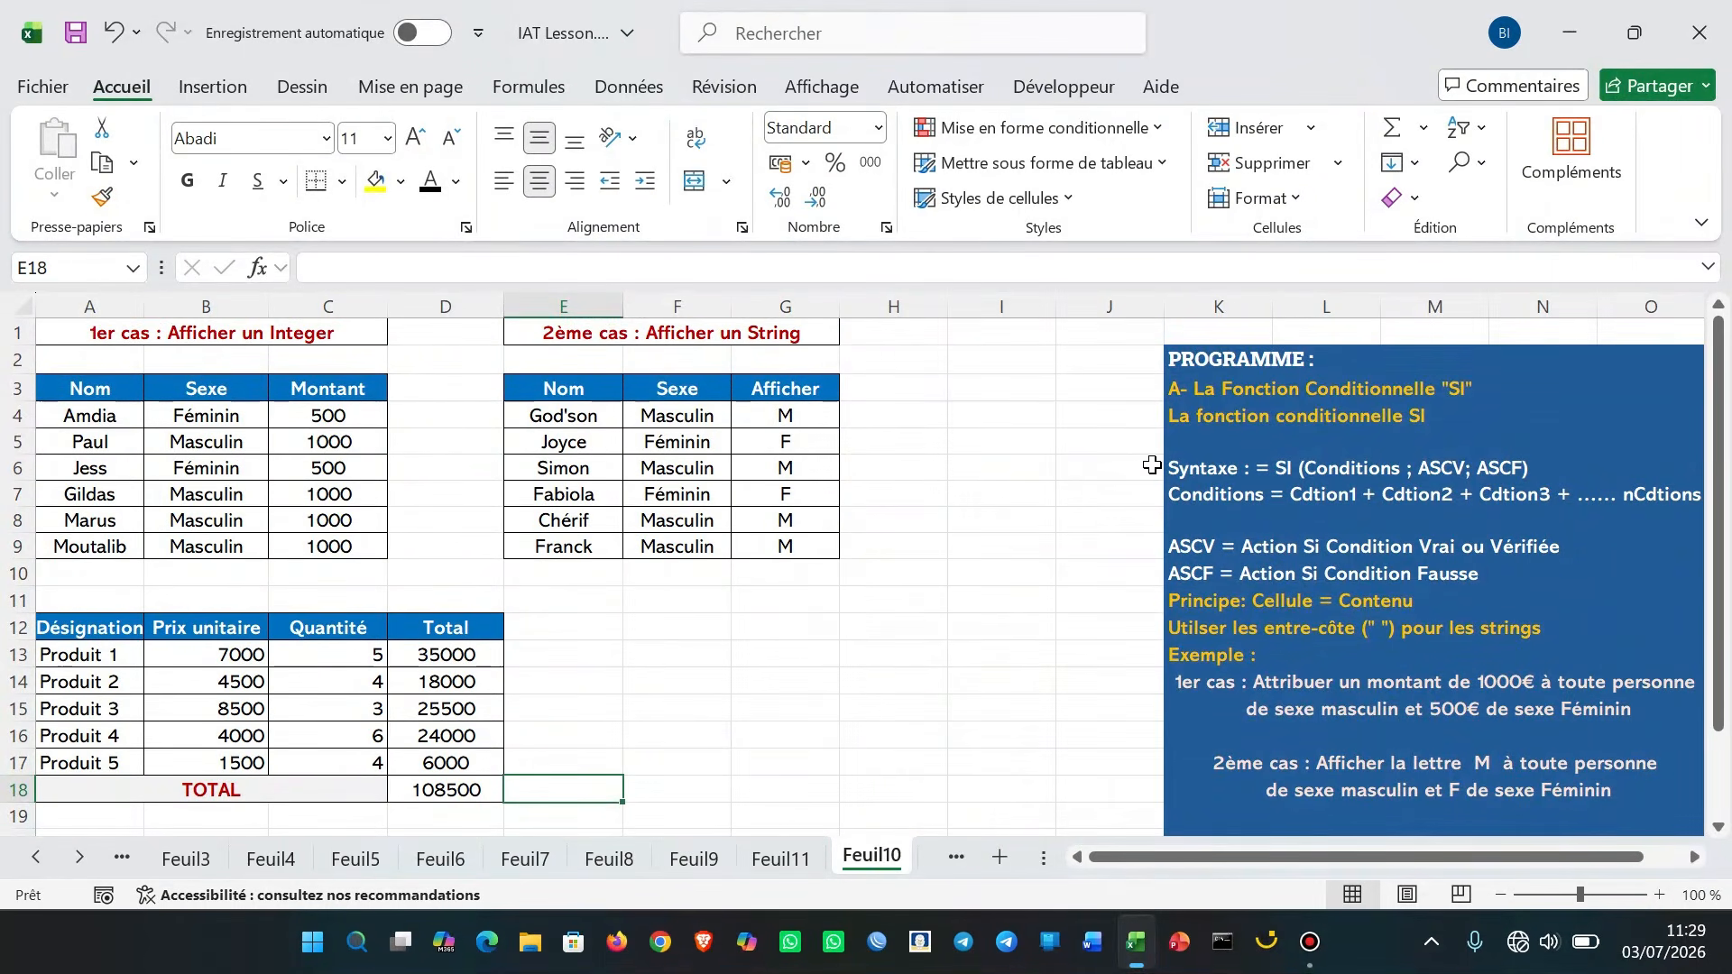
left_click(942, 487)
left_click(772, 514)
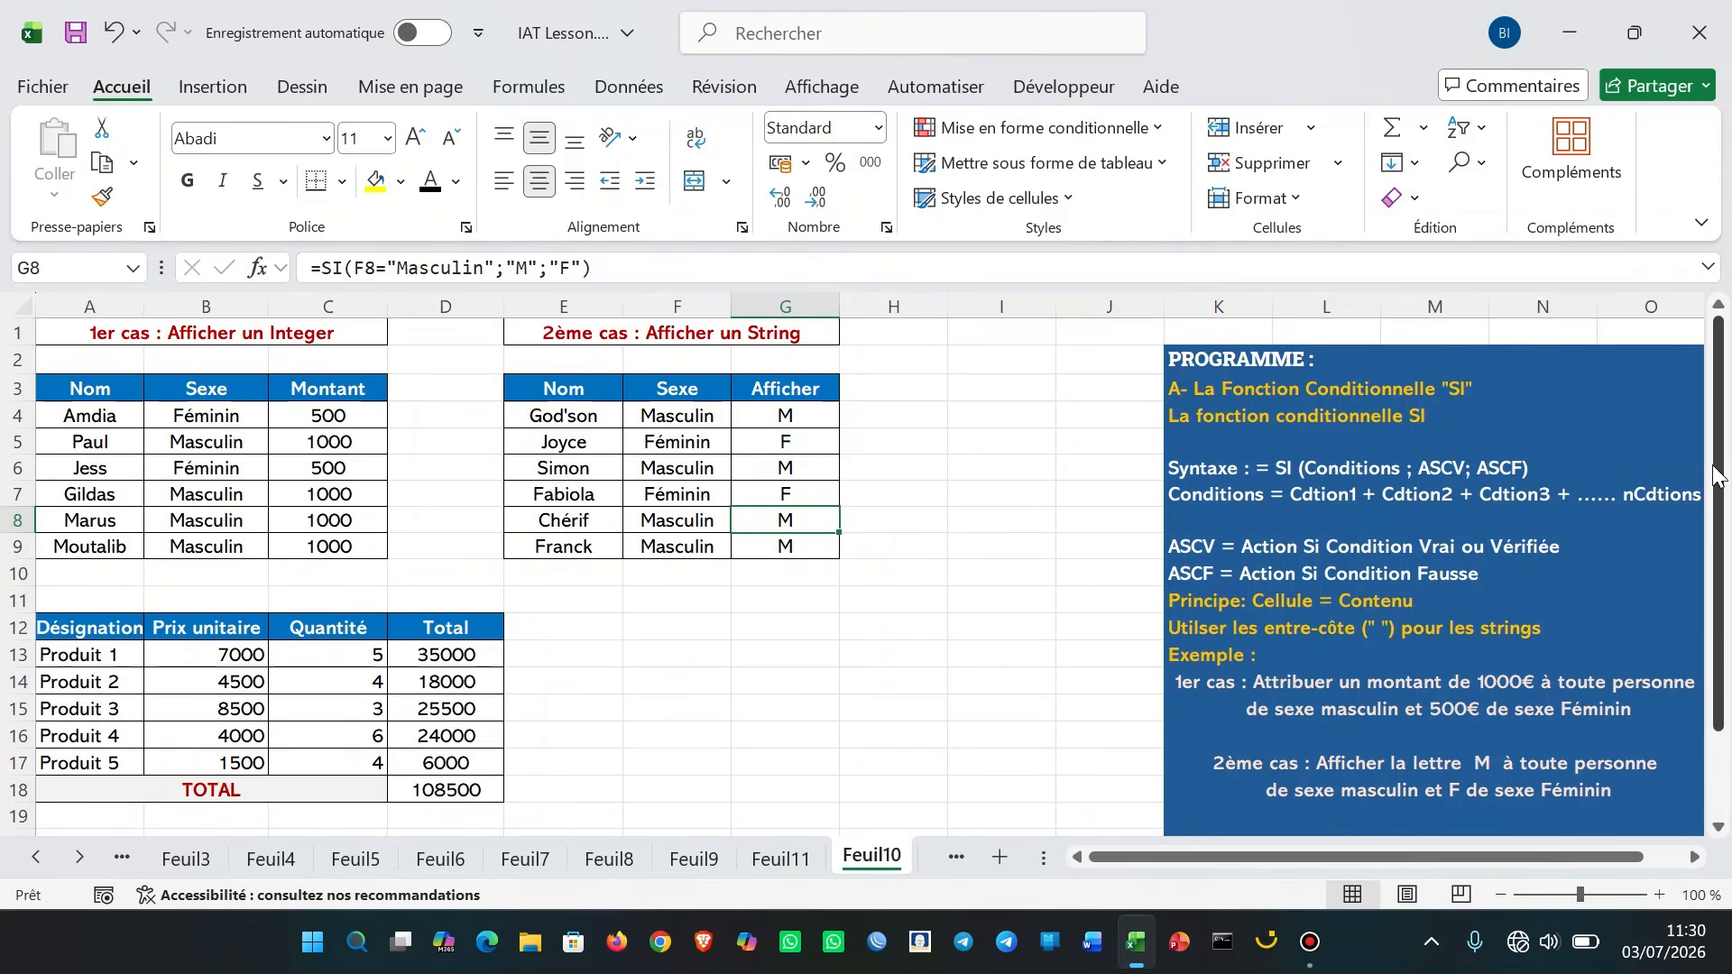
mouse_move(1716, 475)
left_mouse_down()
mouse_move(1717, 613)
mouse_move(1719, 458)
left_mouse_up()
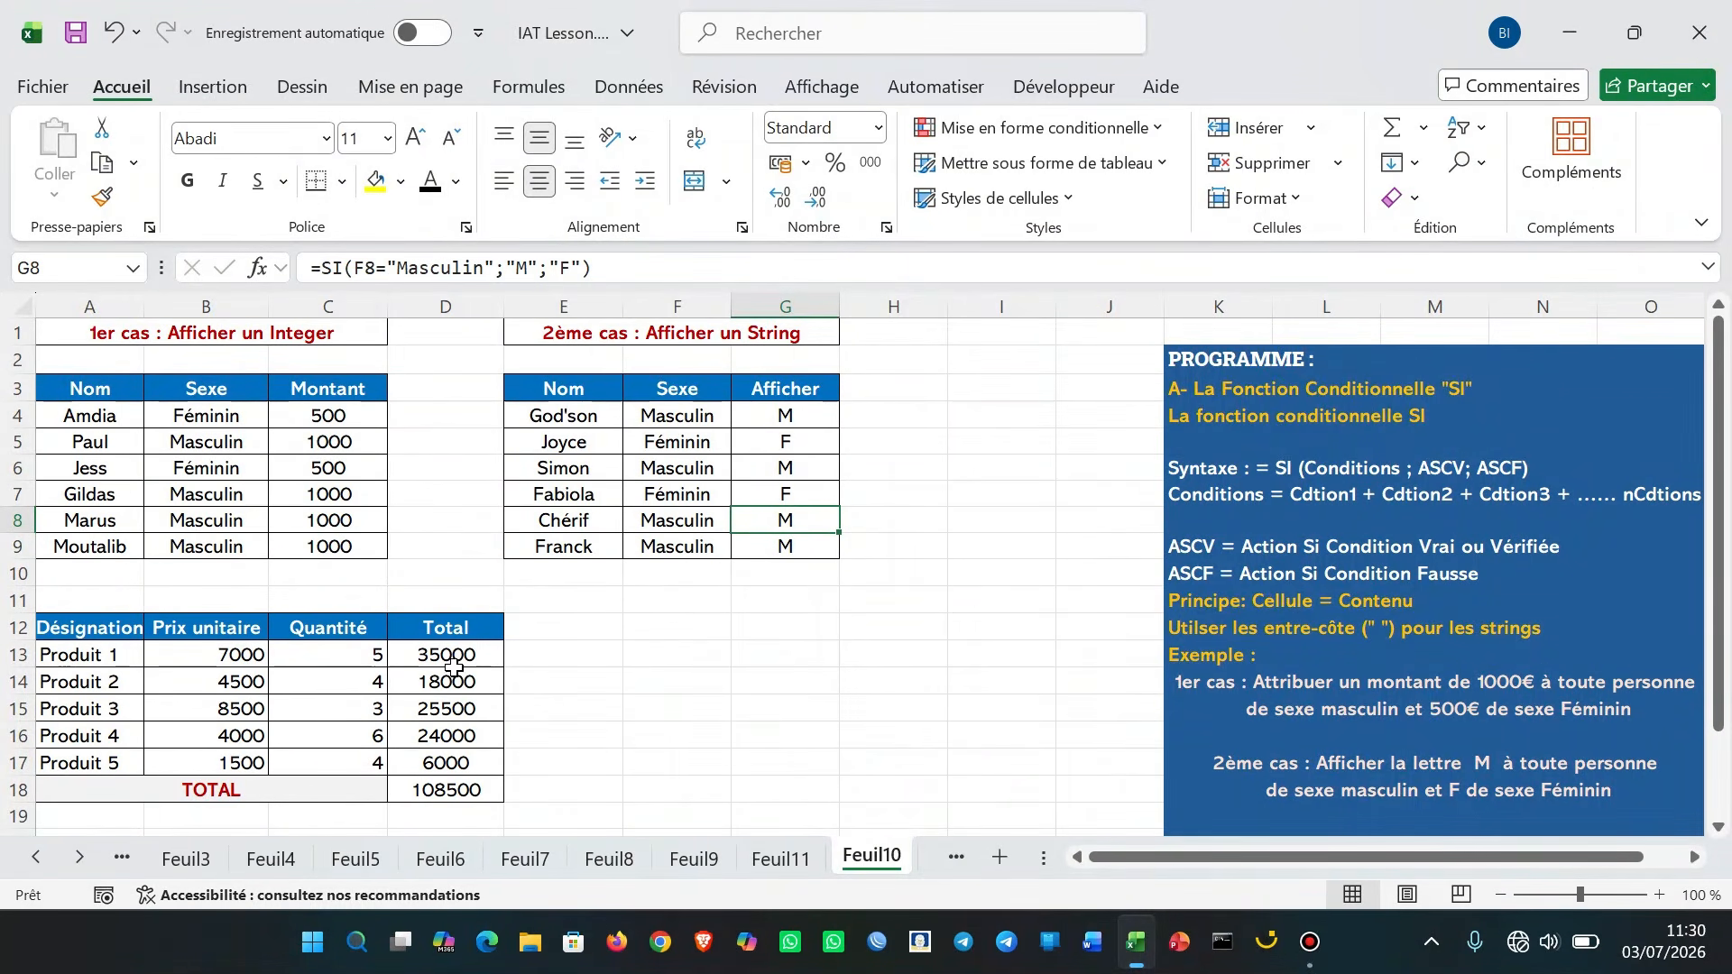
Step: Set the unit price of Produit 3 in B15 to 8700
left_click(241, 715)
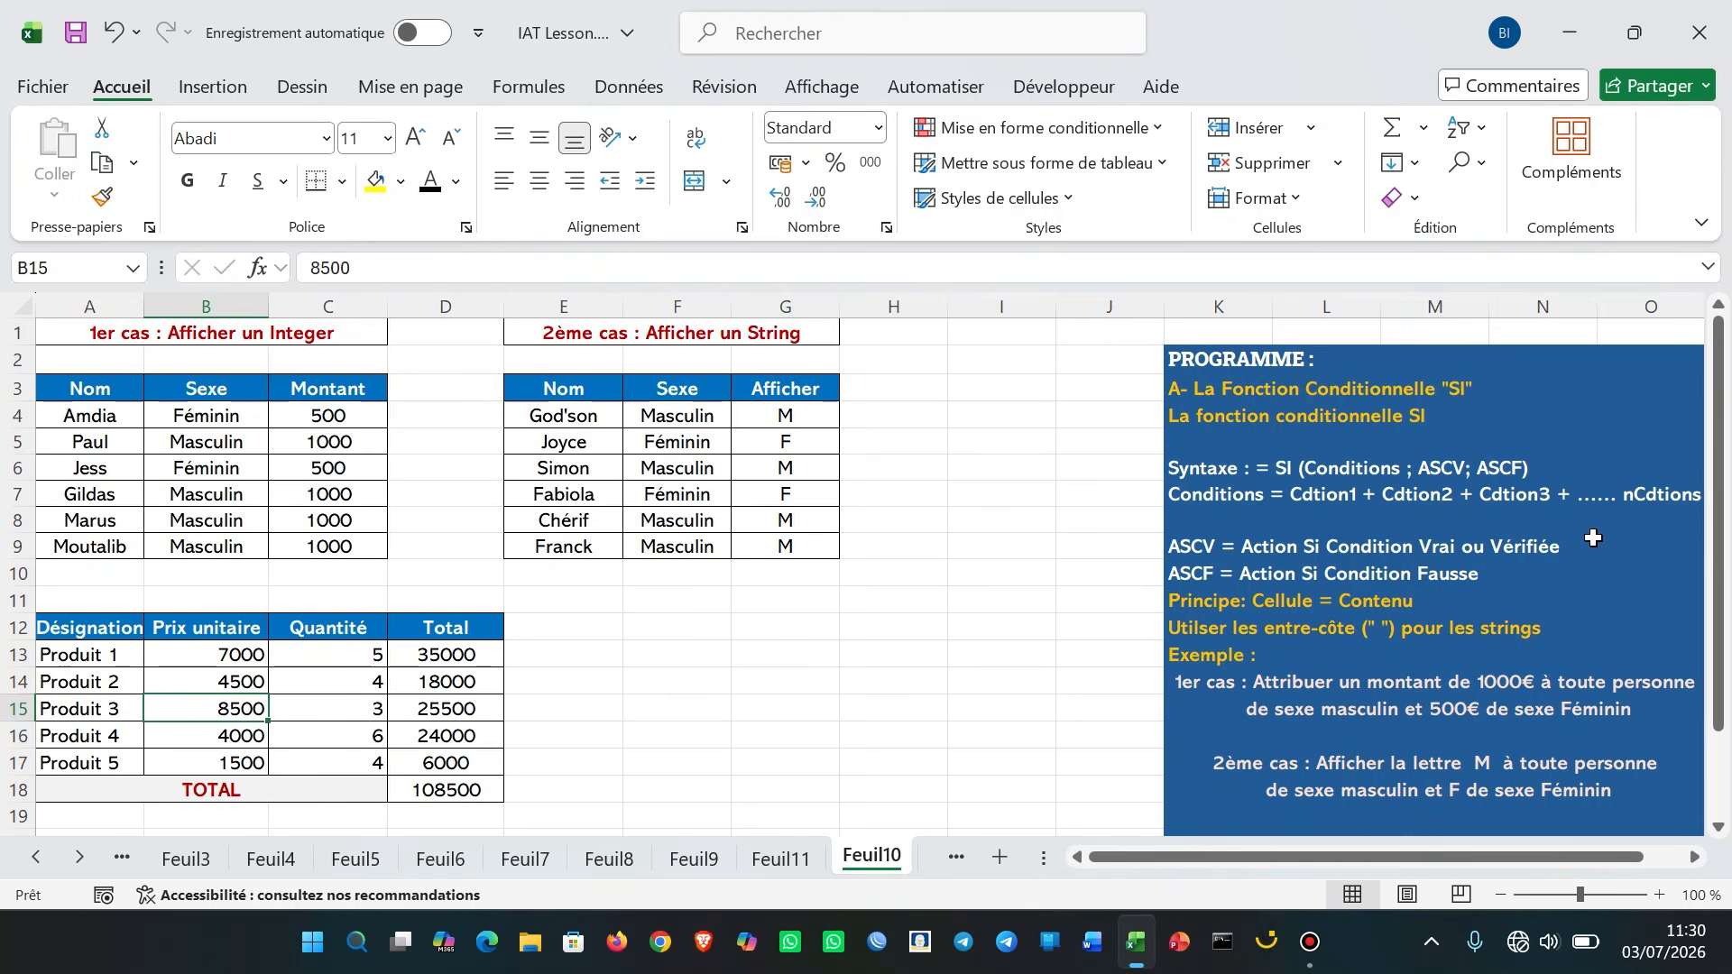
left_click_drag(1714, 534, 1714, 591)
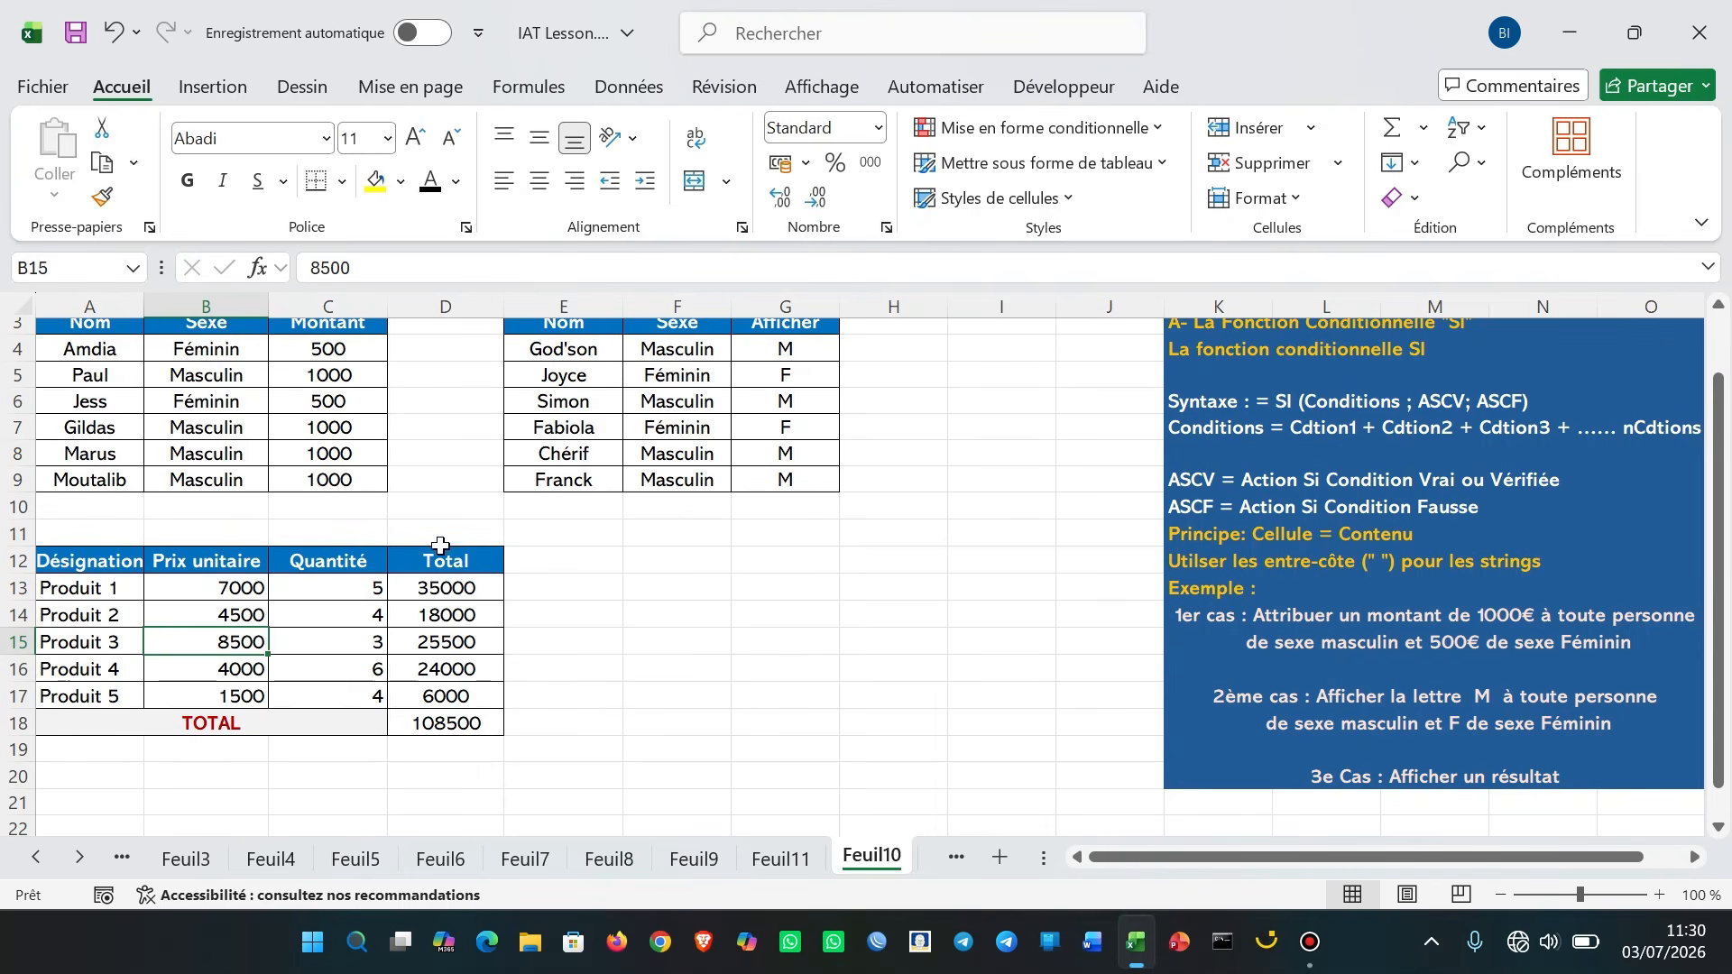
double_click(223, 643)
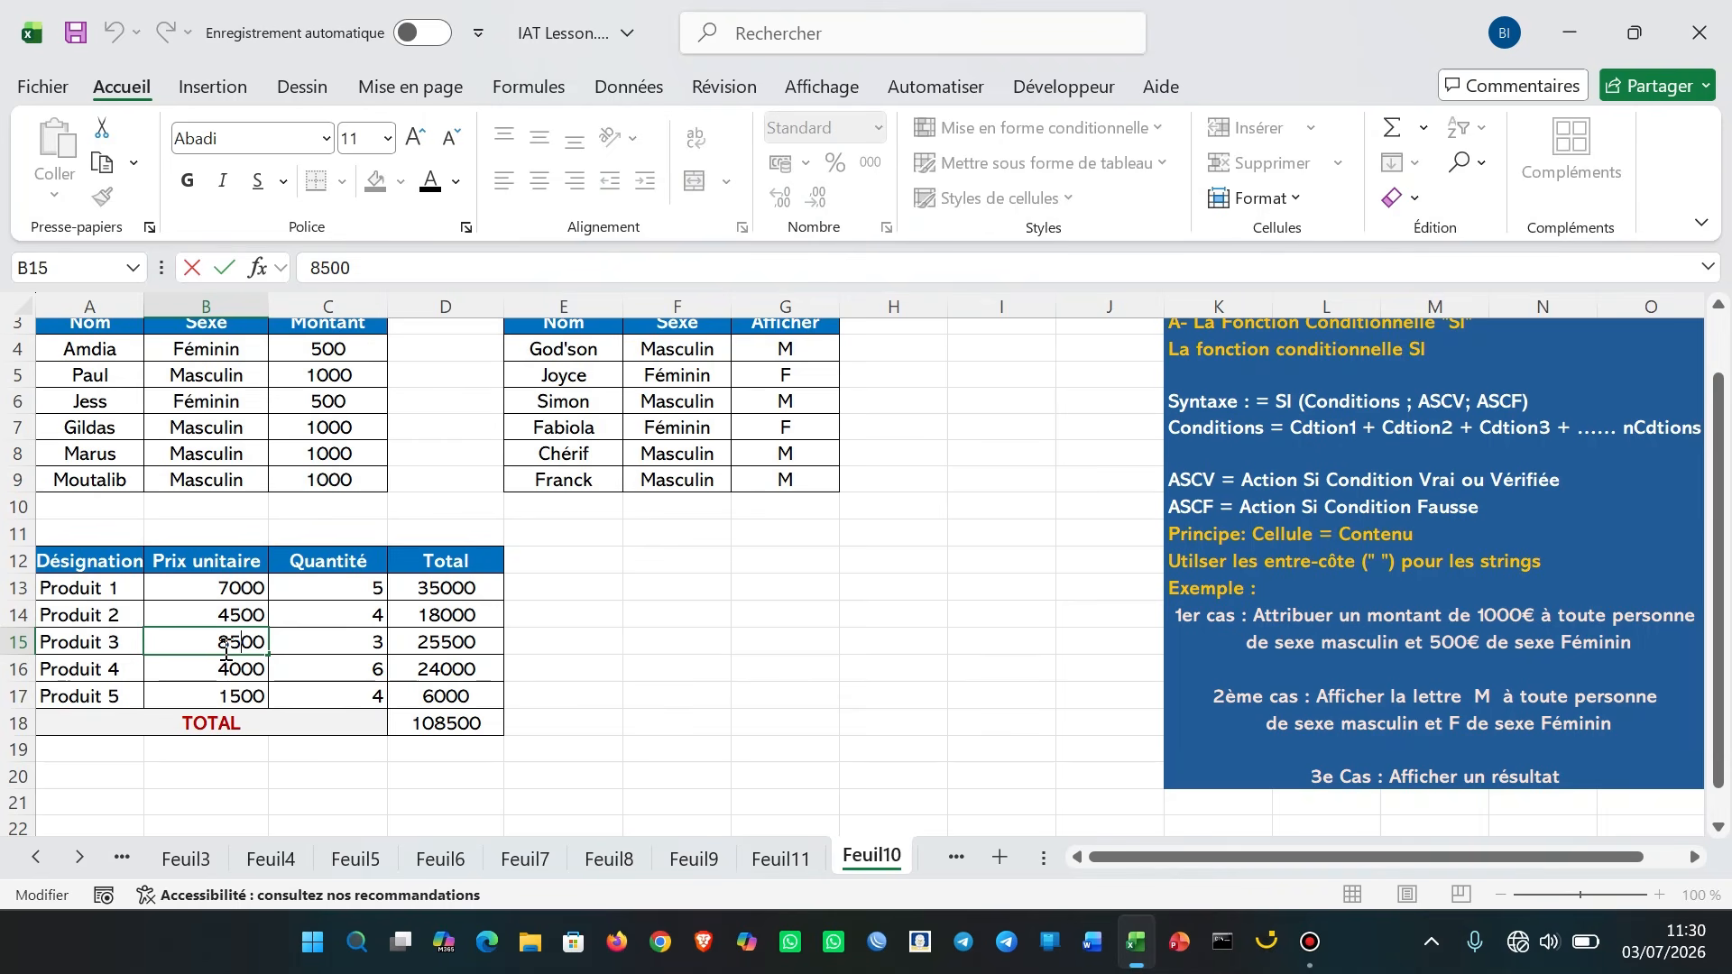
key("BackSpace")
type("7")
key("Return")
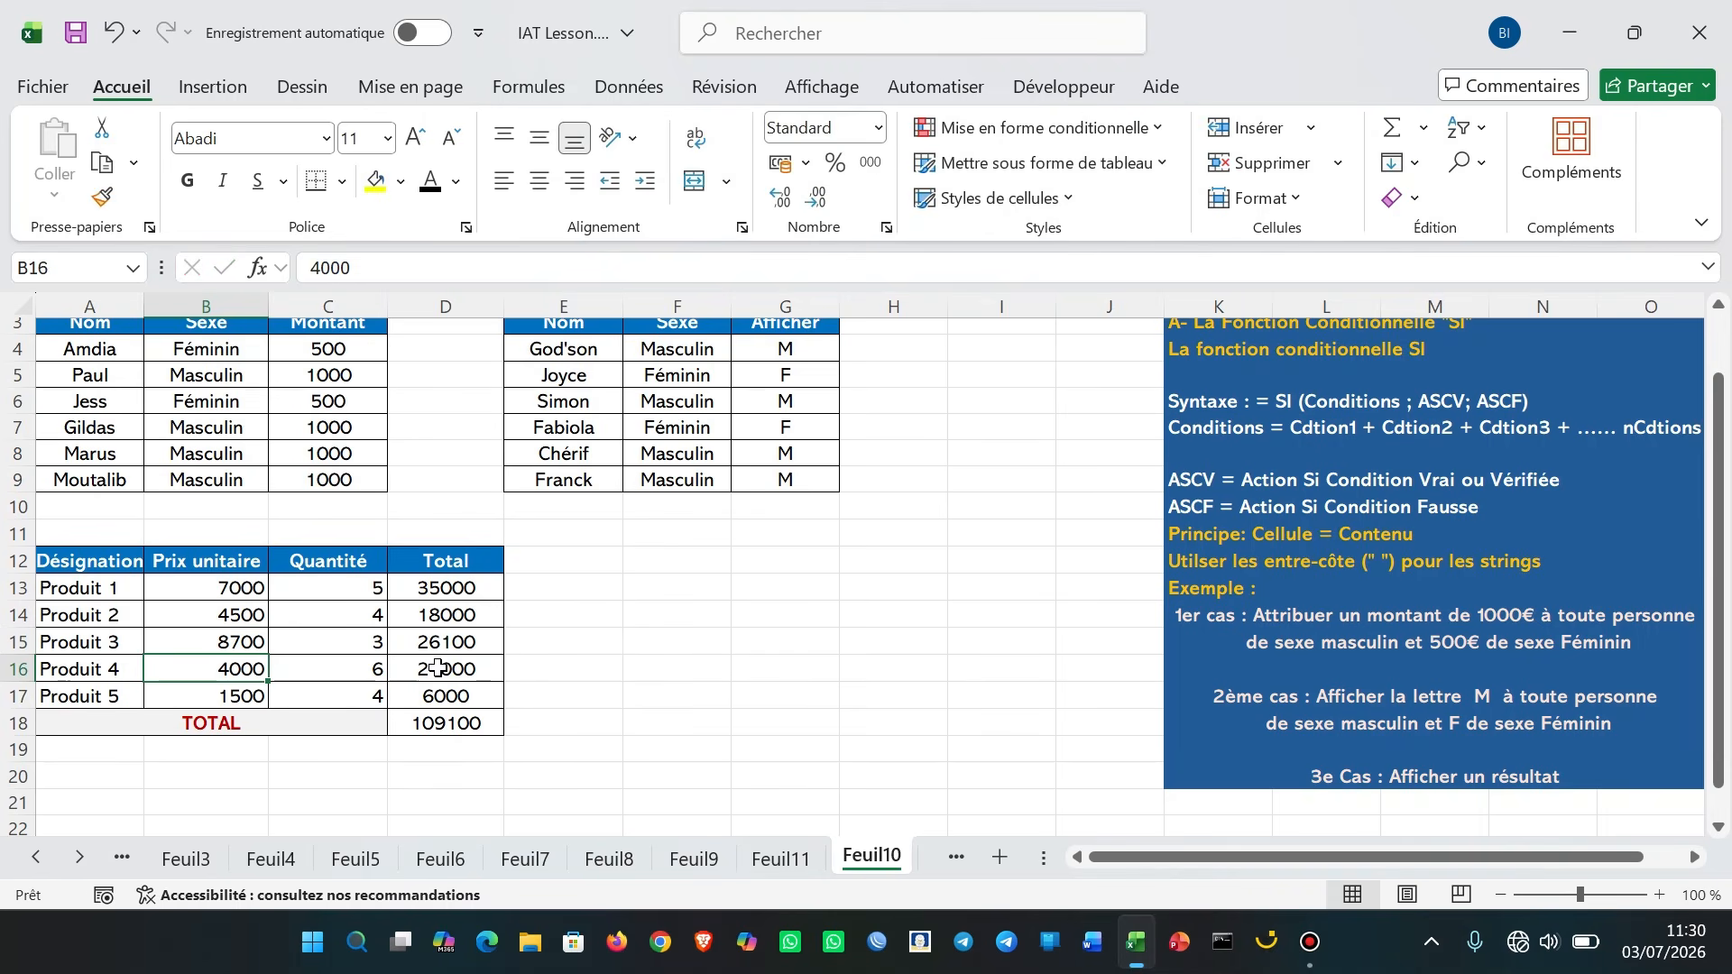